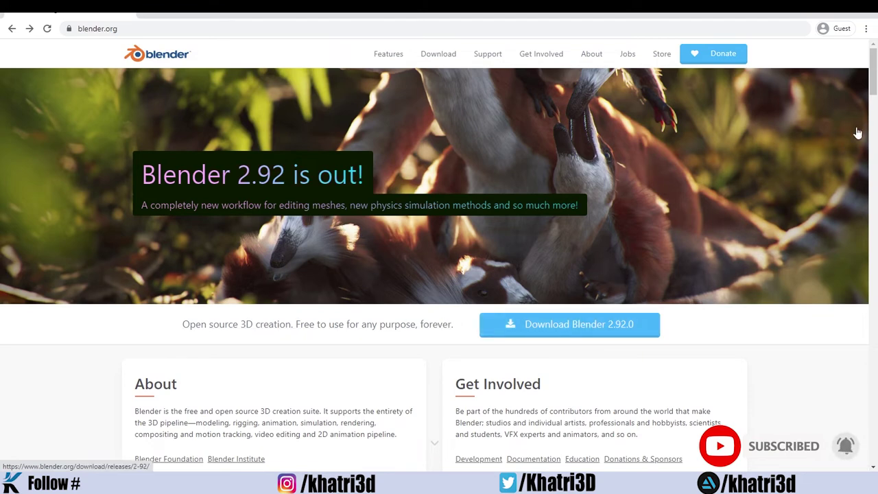
- Scroll down and back up the blender.org page announcing Blender 2.92
{"action": "scroll", "coordinate": [249, 234], "scroll_direction": "down", "scroll_amount": 3}
{"action": "scroll", "coordinate": [249, 234], "scroll_direction": "up", "scroll_amount": 3}
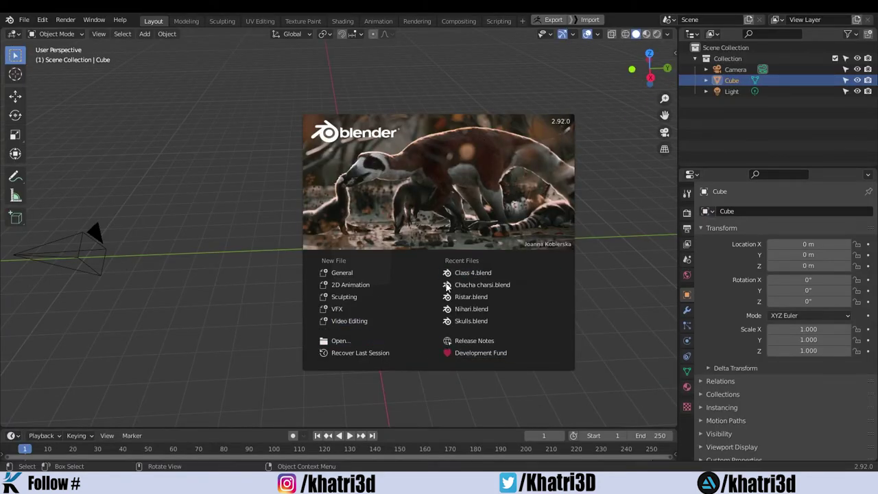
- Start a General new file and orbit the view around the default cube
{"action": "left_click", "coordinate": [336, 275]}
{"action": "mouse_move", "coordinate": [255, 314]}
{"action": "middle_mouse_down"}
{"action": "mouse_move", "coordinate": [314, 299]}
{"action": "mouse_move", "coordinate": [302, 266]}
{"action": "mouse_move", "coordinate": [296, 301]}
{"action": "mouse_move", "coordinate": [347, 267]}
{"action": "middle_mouse_up"}
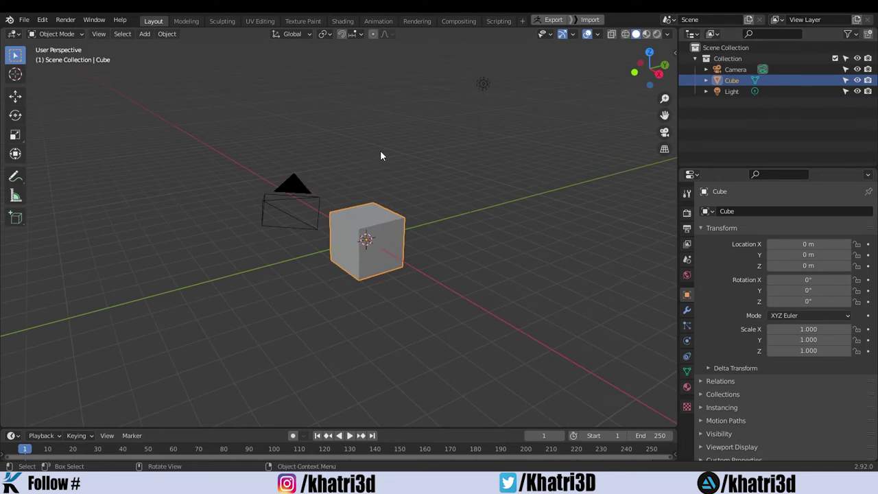
- With Add Cube, draw Cube.001 left, Cube.002 right and Cube.003 in front of the cube
{"action": "left_click", "coordinate": [21, 221]}
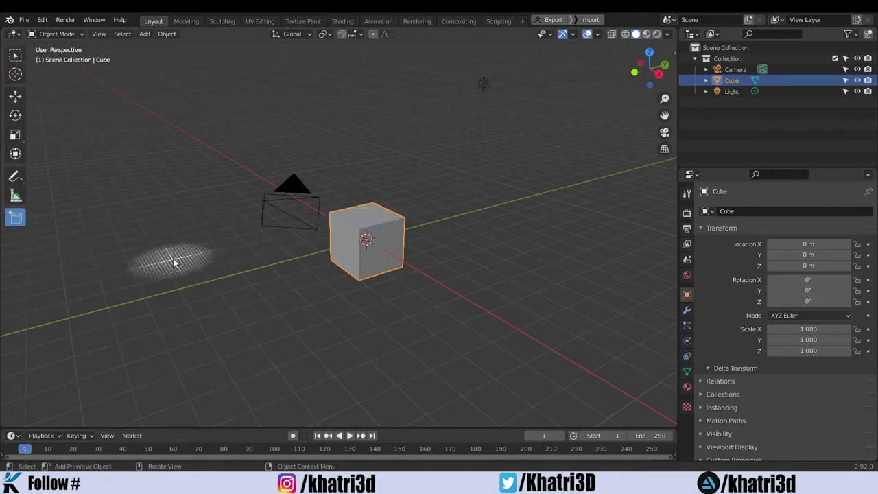
{"action": "mouse_move", "coordinate": [165, 262]}
{"action": "left_mouse_down"}
{"action": "mouse_move", "coordinate": [178, 277]}
{"action": "mouse_move", "coordinate": [223, 291]}
{"action": "mouse_move", "coordinate": [290, 309]}
{"action": "mouse_move", "coordinate": [290, 296]}
{"action": "left_mouse_up"}
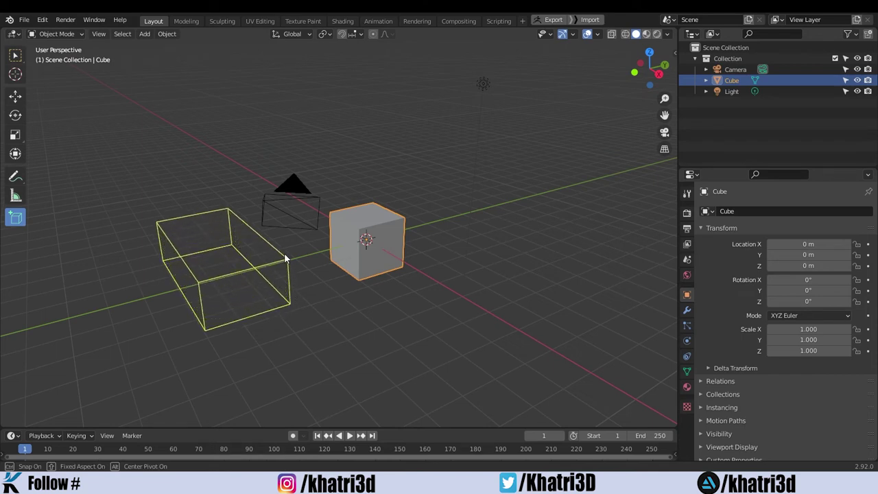
{"action": "left_click", "coordinate": [264, 190]}
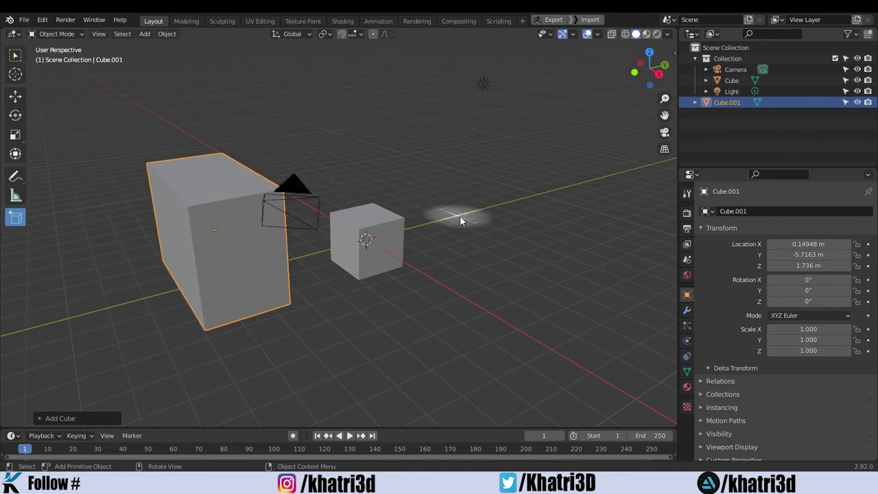
{"action": "left_click_drag", "start_coordinate": [436, 222], "coordinate": [455, 270]}
{"action": "left_click", "coordinate": [439, 205]}
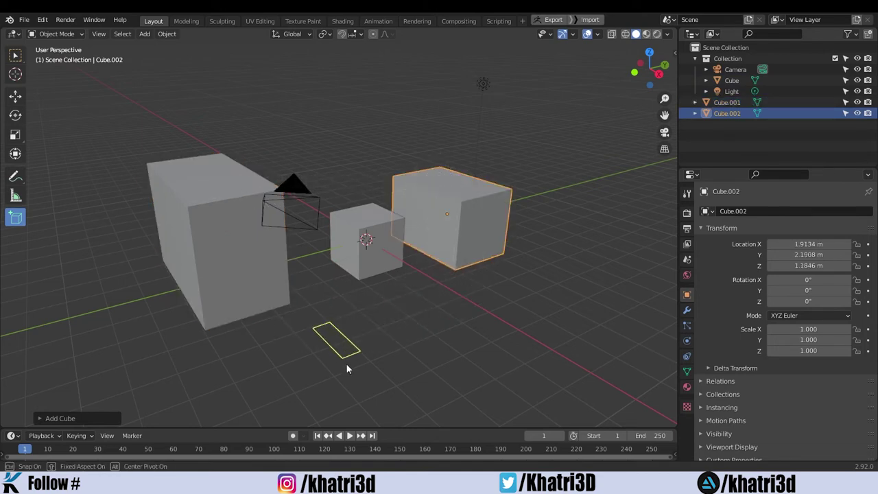
{"action": "left_click_drag", "start_coordinate": [346, 368], "coordinate": [450, 371]}
{"action": "left_click", "coordinate": [459, 269]}
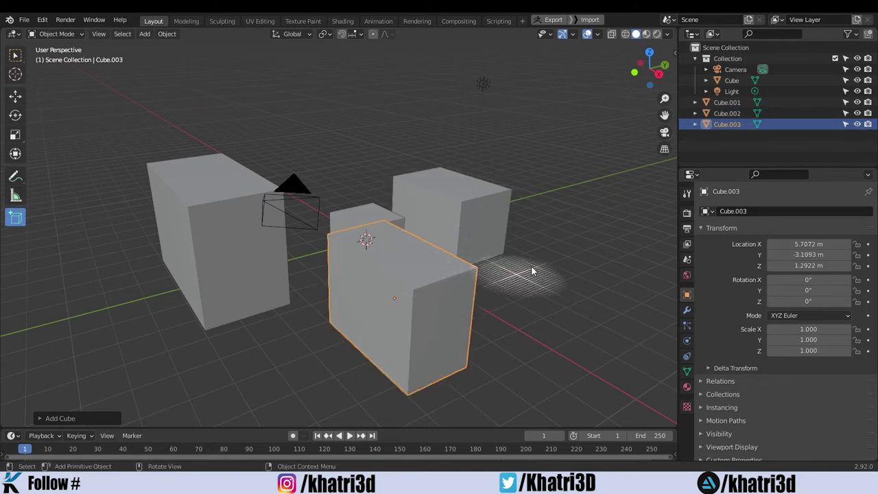
- Stack Cube.004 on the left box and extrude Cube.005 from a box's side face
{"action": "left_click_drag", "start_coordinate": [186, 167], "coordinate": [217, 195]}
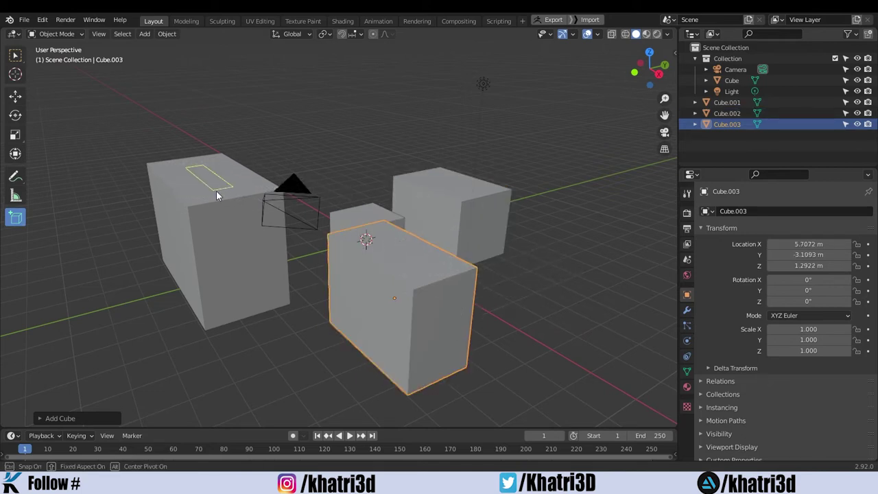
{"action": "left_click", "coordinate": [259, 106]}
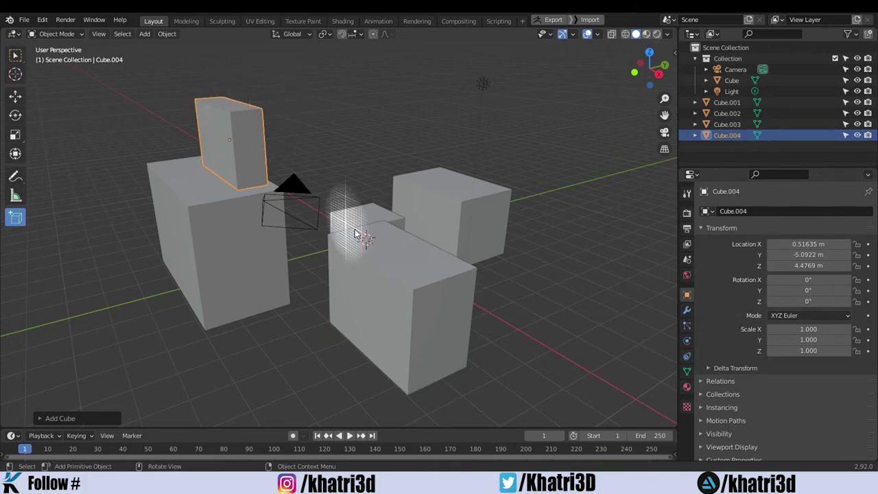
{"action": "mouse_move", "coordinate": [418, 251]}
{"action": "middle_mouse_down"}
{"action": "mouse_move", "coordinate": [224, 277]}
{"action": "mouse_move", "coordinate": [417, 250]}
{"action": "mouse_move", "coordinate": [386, 252]}
{"action": "mouse_move", "coordinate": [400, 248]}
{"action": "middle_mouse_up"}
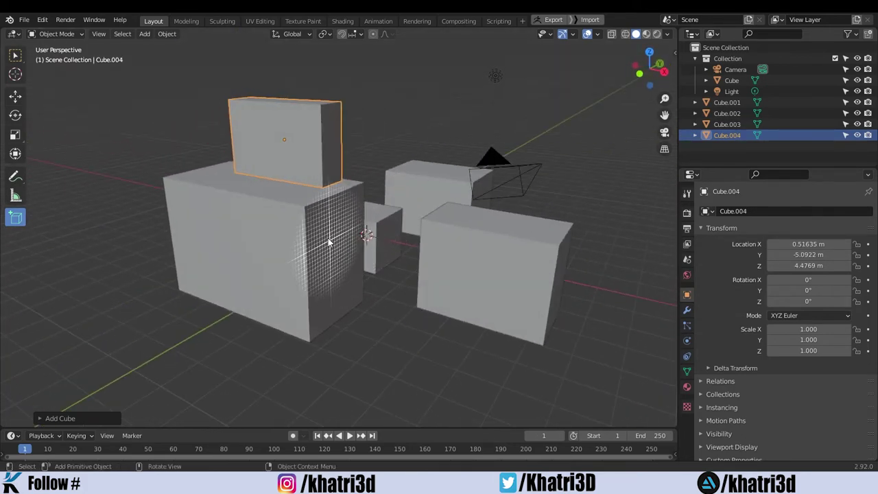
{"action": "left_click_drag", "start_coordinate": [354, 273], "coordinate": [384, 281]}
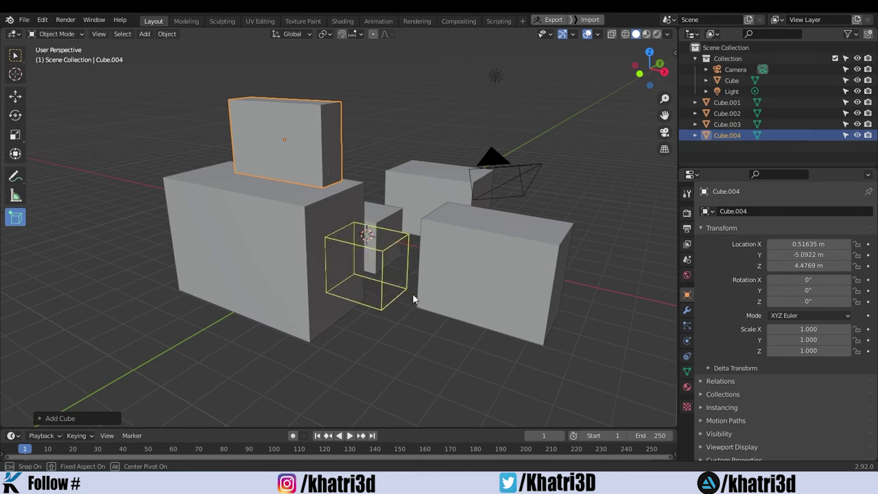
{"action": "left_click", "coordinate": [414, 297]}
{"action": "middle_click_drag", "start_coordinate": [473, 356], "coordinate": [442, 358]}
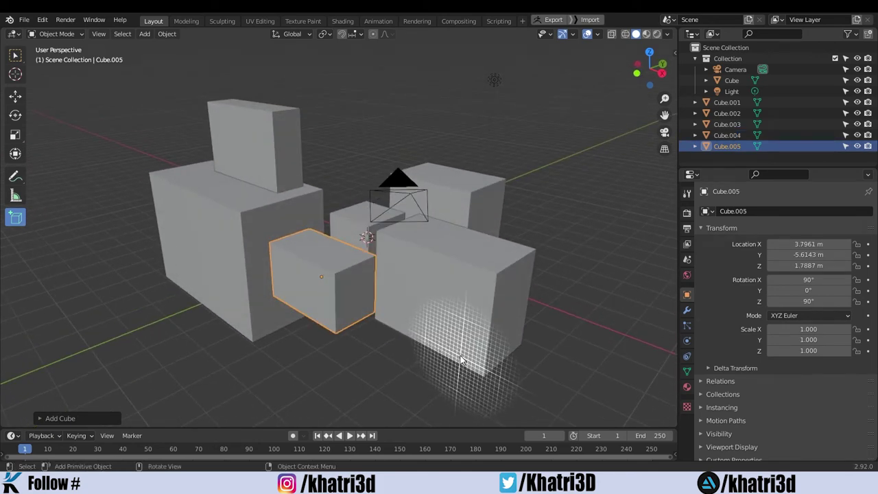
{"action": "left_click", "coordinate": [15, 223]}
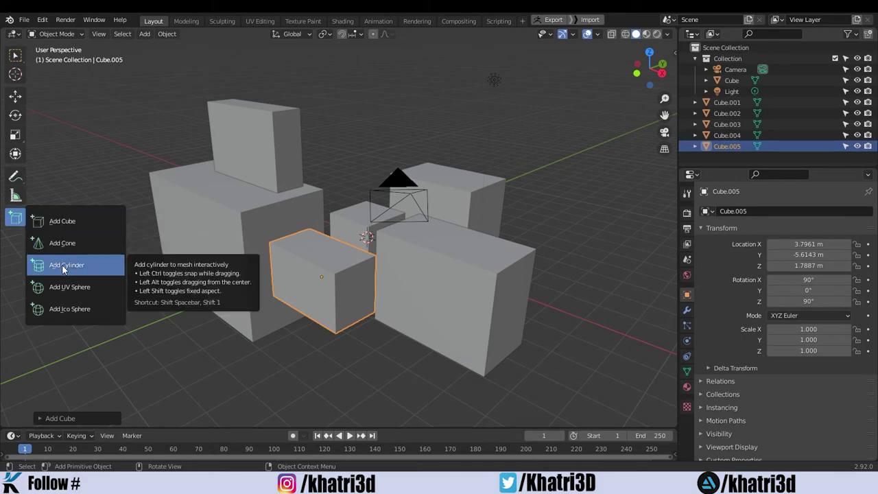
- Draw a tall cylinder to the right of the boxes
{"action": "key", "text": "Escape"}
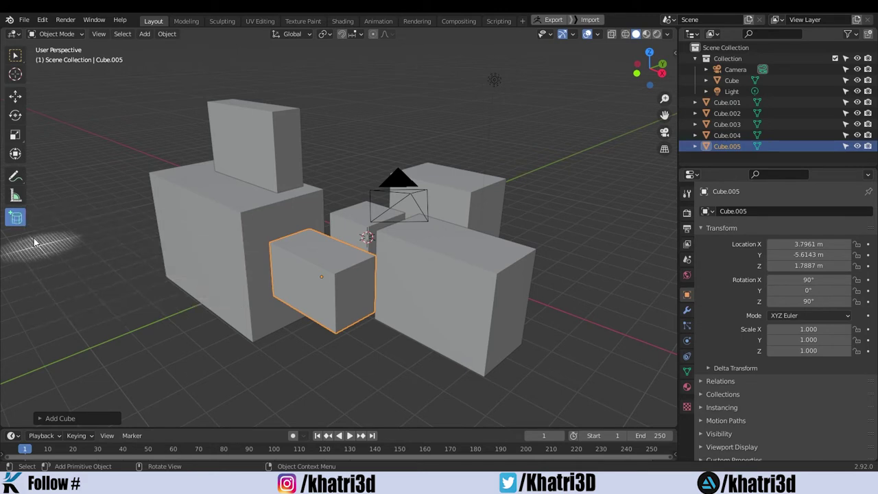
{"action": "mouse_move", "coordinate": [462, 231]}
{"action": "middle_mouse_down"}
{"action": "mouse_move", "coordinate": [524, 245]}
{"action": "mouse_move", "coordinate": [492, 266]}
{"action": "middle_mouse_up"}
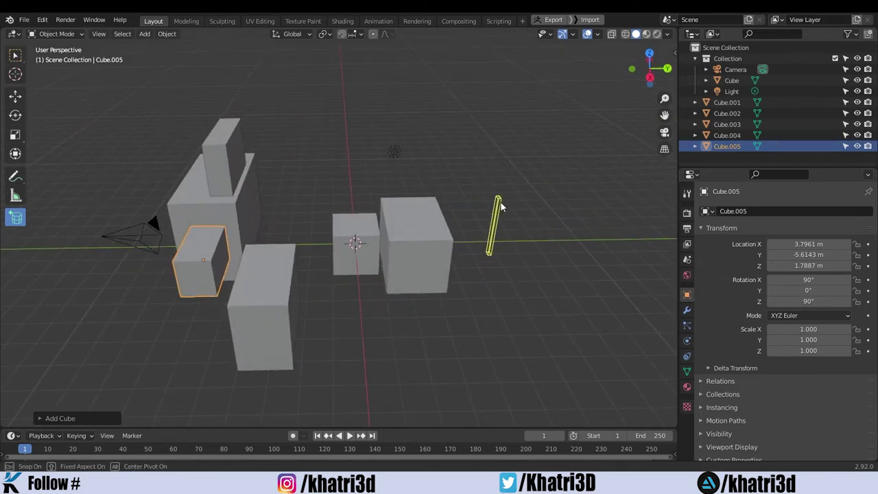
{"action": "mouse_move", "coordinate": [515, 272]}
{"action": "left_mouse_down"}
{"action": "mouse_move", "coordinate": [596, 305]}
{"action": "mouse_move", "coordinate": [540, 275]}
{"action": "mouse_move", "coordinate": [461, 275]}
{"action": "mouse_move", "coordinate": [564, 321]}
{"action": "mouse_move", "coordinate": [541, 281]}
{"action": "mouse_move", "coordinate": [578, 314]}
{"action": "left_mouse_up"}
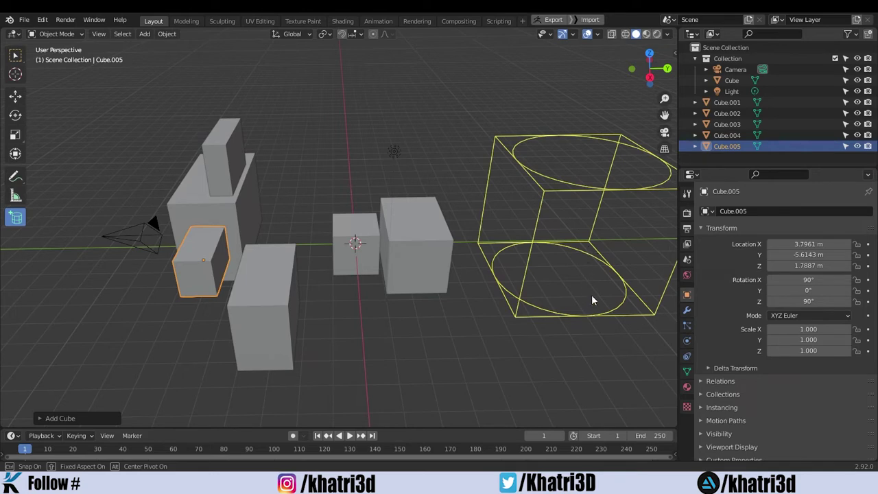
{"action": "left_click", "coordinate": [575, 119]}
- Switch the interactive add tool from Cylinder to Cone
{"action": "mouse_move", "coordinate": [613, 198]}
{"action": "middle_mouse_down", "text": "shift"}
{"action": "mouse_move", "coordinate": [605, 217]}
{"action": "mouse_move", "coordinate": [484, 228]}
{"action": "mouse_move", "coordinate": [587, 242]}
{"action": "mouse_move", "coordinate": [127, 226]}
{"action": "middle_mouse_up", "text": "shift"}
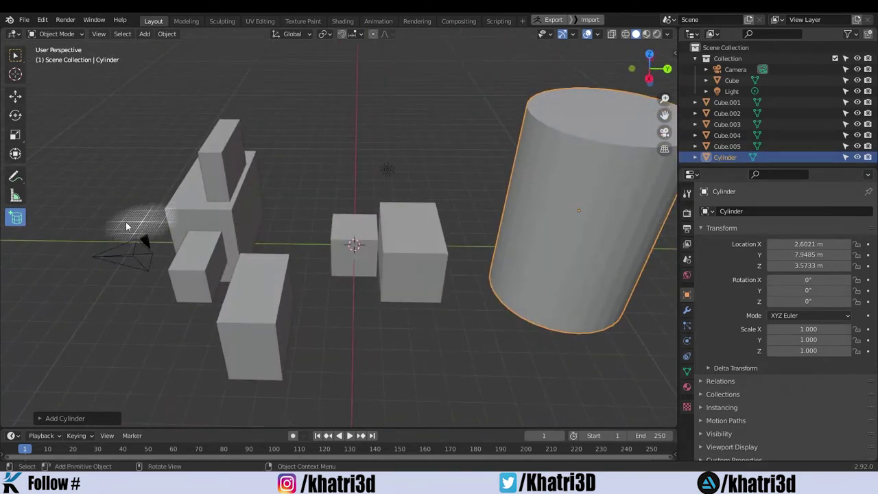
{"action": "left_click", "coordinate": [17, 219]}
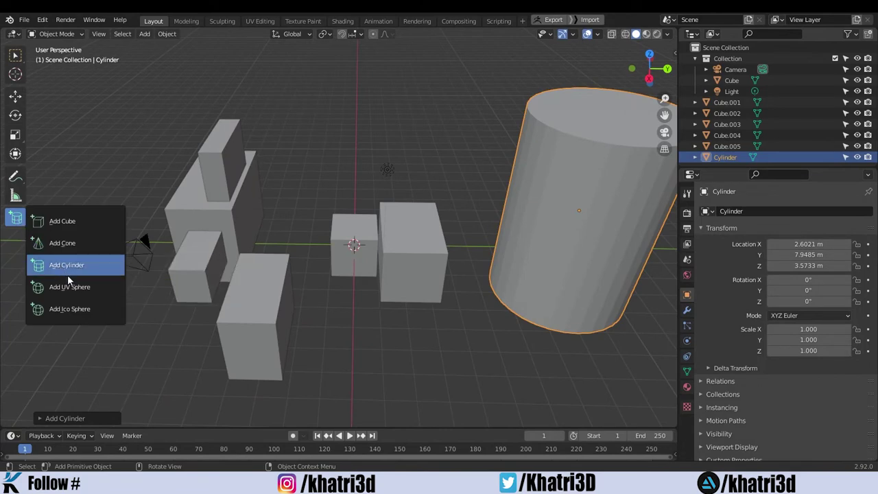
{"action": "left_click", "coordinate": [63, 243]}
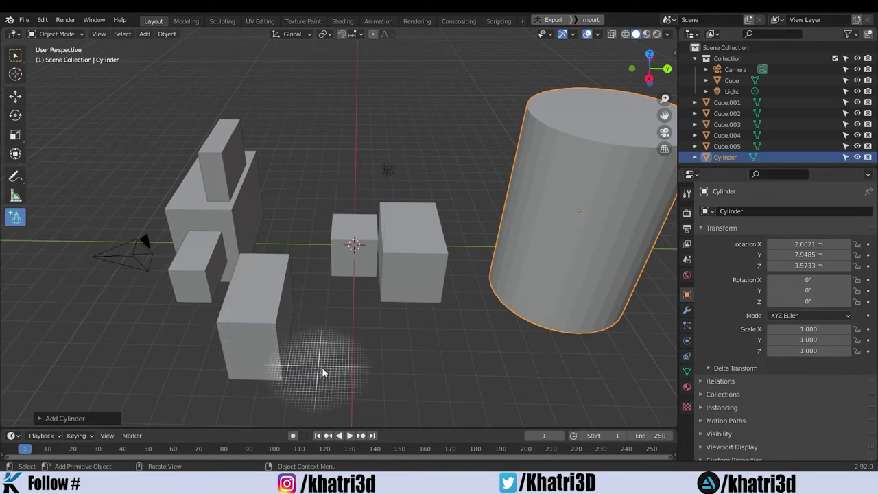
- Draw three cones: sideways on the left box, upright on top, and on the middle box
{"action": "middle_click_drag", "start_coordinate": [323, 372], "coordinate": [304, 332]}
{"action": "left_click_drag", "start_coordinate": [180, 232], "coordinate": [204, 256]}
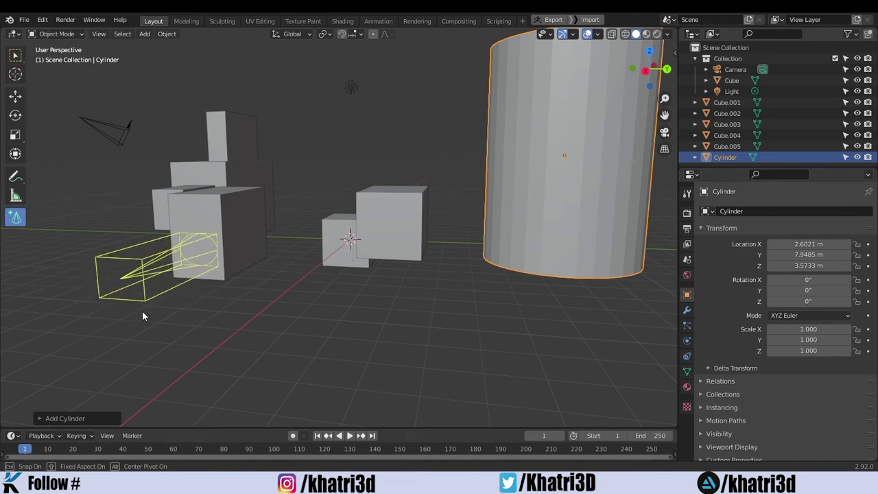
{"action": "left_click", "coordinate": [168, 297]}
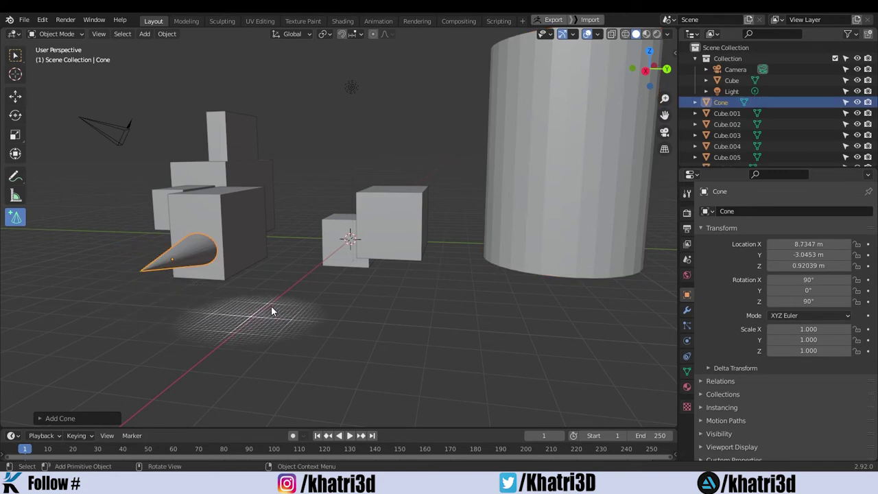
{"action": "middle_click_drag", "start_coordinate": [271, 305], "coordinate": [250, 336]}
{"action": "mouse_move", "coordinate": [168, 239]}
{"action": "left_mouse_down"}
{"action": "mouse_move", "coordinate": [196, 252]}
{"action": "mouse_move", "coordinate": [223, 226]}
{"action": "left_mouse_up"}
{"action": "left_click", "coordinate": [224, 190]}
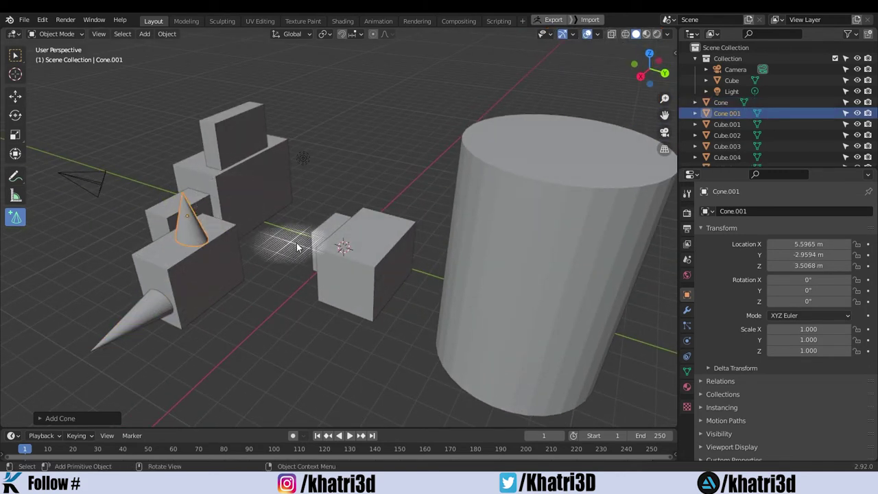
{"action": "mouse_move", "coordinate": [332, 277]}
{"action": "left_mouse_down"}
{"action": "mouse_move", "coordinate": [358, 299]}
{"action": "mouse_move", "coordinate": [340, 335]}
{"action": "left_mouse_up"}
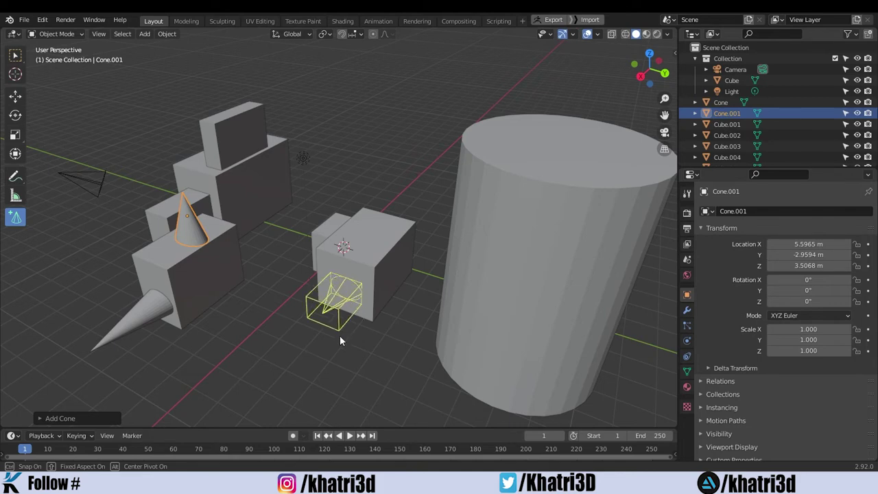
{"action": "left_click", "coordinate": [371, 349]}
{"action": "mouse_move", "coordinate": [371, 348]}
{"action": "middle_mouse_down"}
{"action": "mouse_move", "coordinate": [218, 345]}
{"action": "mouse_move", "coordinate": [360, 353]}
{"action": "mouse_move", "coordinate": [411, 219]}
{"action": "middle_mouse_up"}
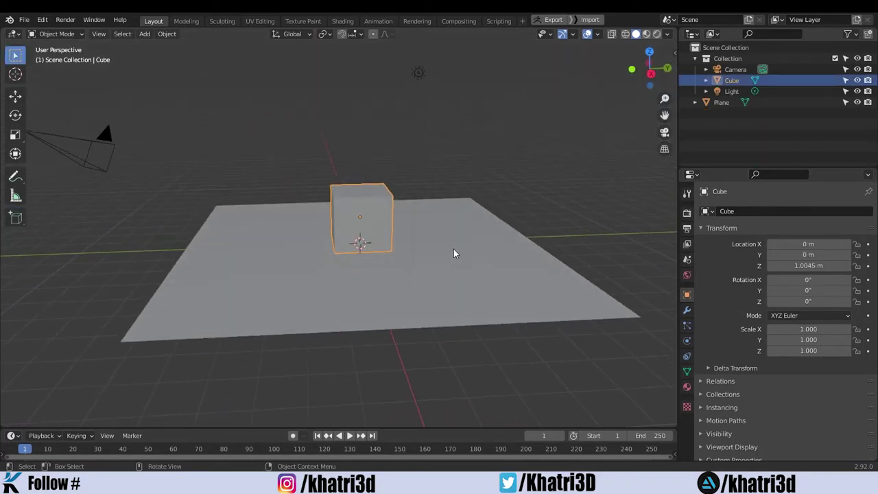
- Orbit around the cube on the plane and enlarge the timeline area
{"action": "mouse_move", "coordinate": [390, 245]}
{"action": "middle_mouse_down"}
{"action": "mouse_move", "coordinate": [504, 211]}
{"action": "mouse_move", "coordinate": [501, 227]}
{"action": "middle_mouse_up"}
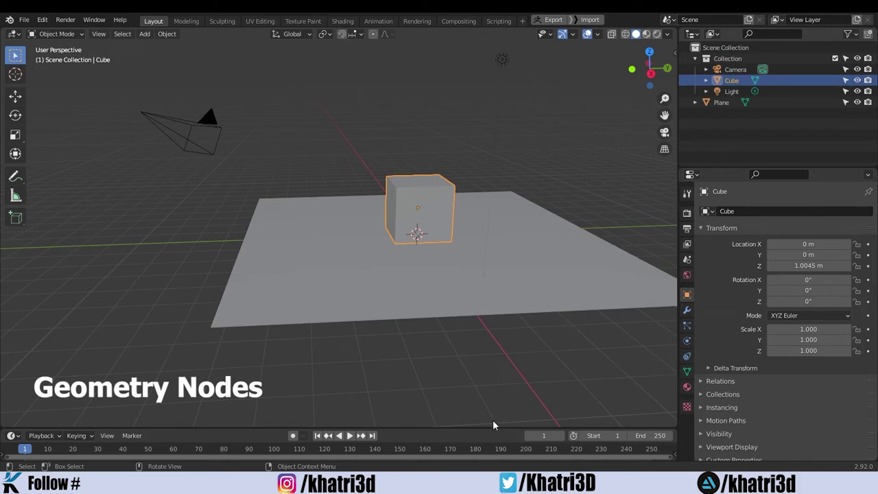
{"action": "left_click_drag", "start_coordinate": [488, 426], "coordinate": [495, 399]}
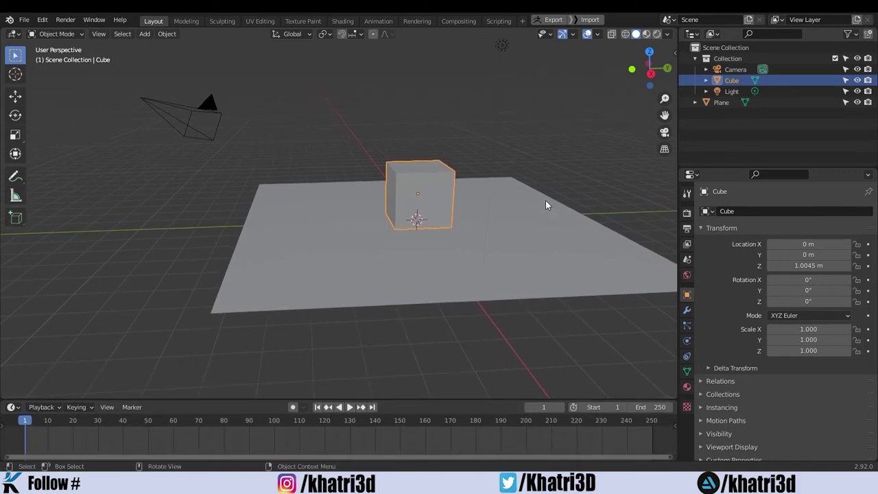
{"action": "middle_click_drag", "start_coordinate": [545, 199], "coordinate": [482, 238]}
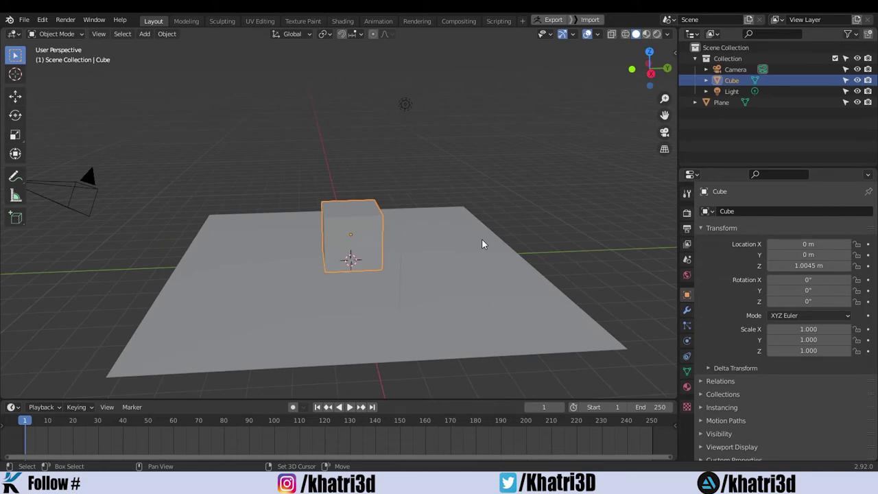
- Visit Shading, move the Principled BSDF and Material Output nodes, then return to Layout
{"action": "left_click", "coordinate": [334, 20]}
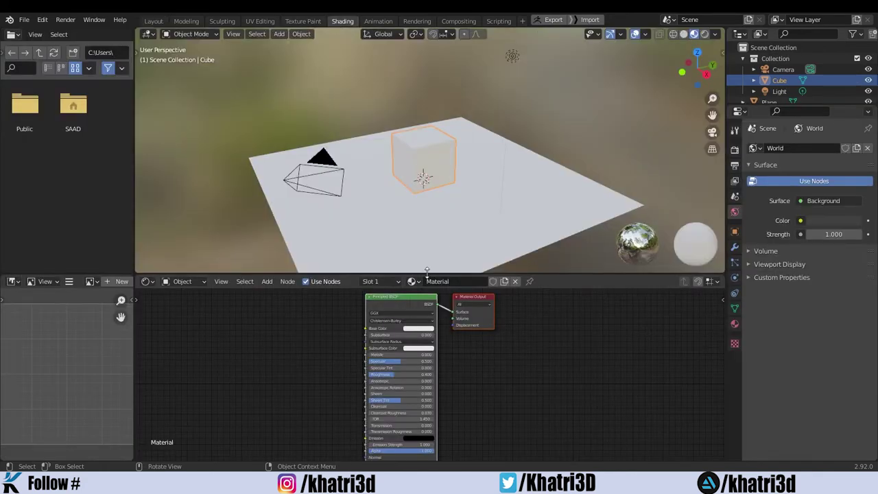
{"action": "left_click_drag", "start_coordinate": [421, 297], "coordinate": [406, 335]}
{"action": "left_click", "coordinate": [165, 22]}
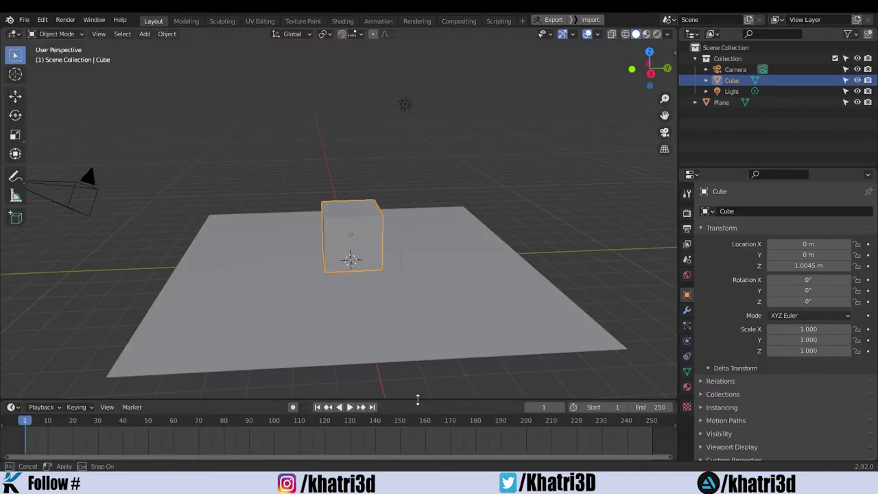
- Turn the timeline area into a taller Geometry Node Editor
{"action": "left_click_drag", "start_coordinate": [415, 399], "coordinate": [414, 414]}
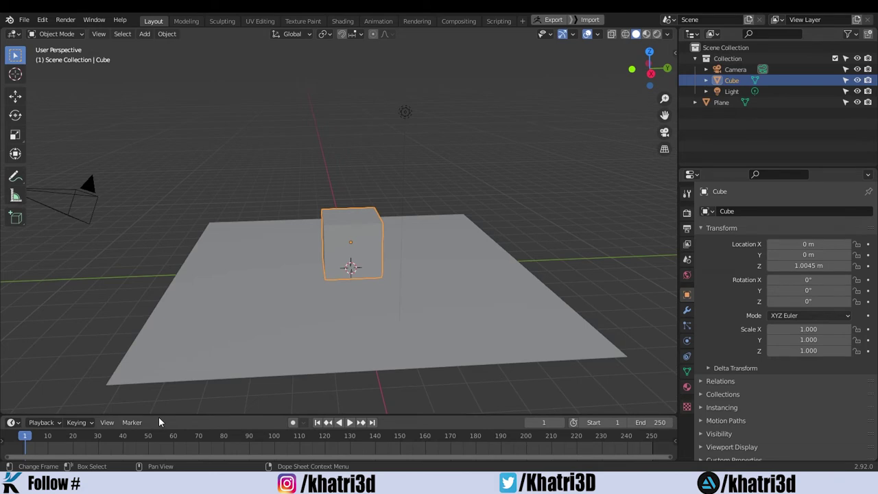
{"action": "left_click_drag", "start_coordinate": [158, 415], "coordinate": [117, 388]}
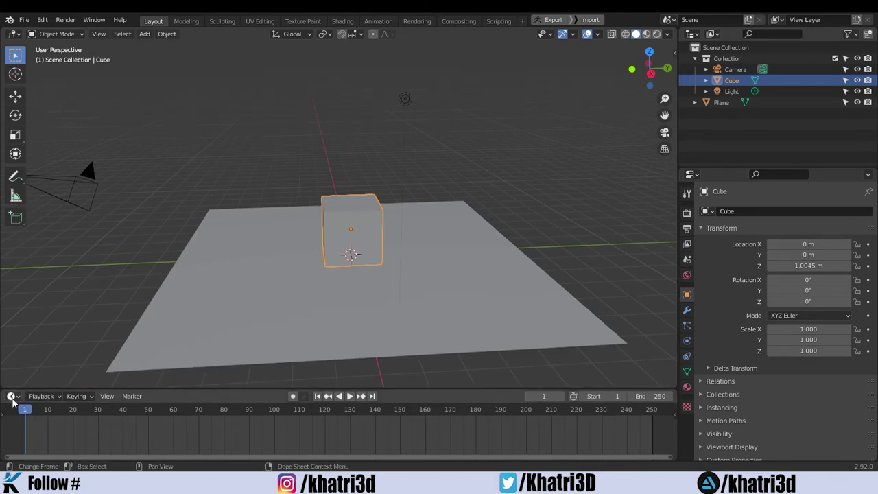
{"action": "left_click", "coordinate": [12, 397]}
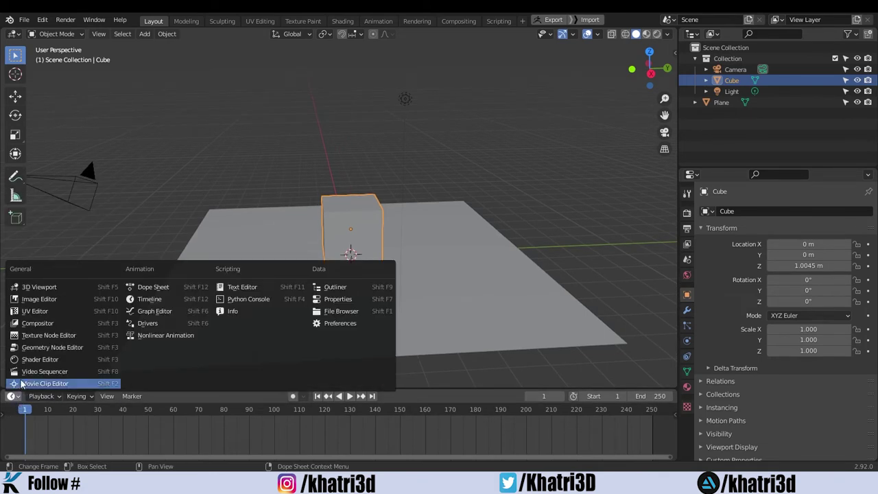
{"action": "left_click", "coordinate": [58, 348]}
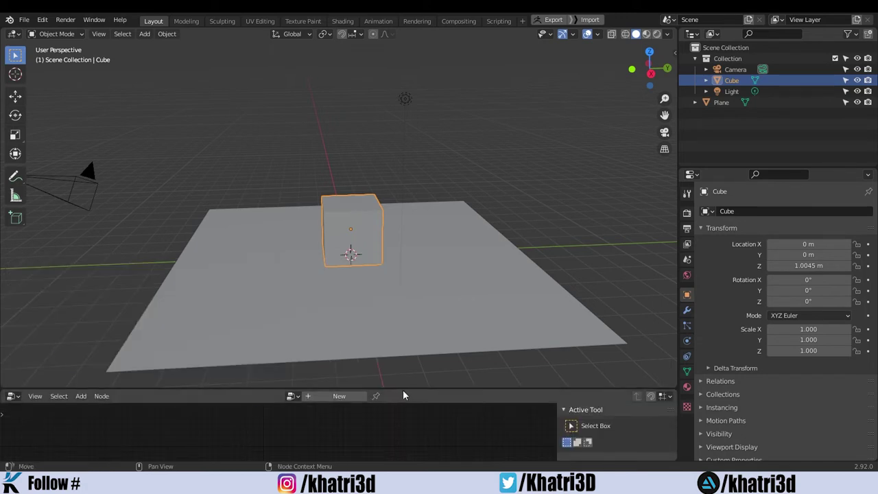
{"action": "left_click_drag", "start_coordinate": [403, 388], "coordinate": [422, 335]}
- Orbit the view and select the Plane
{"action": "middle_click_drag", "start_coordinate": [427, 299], "coordinate": [406, 266]}
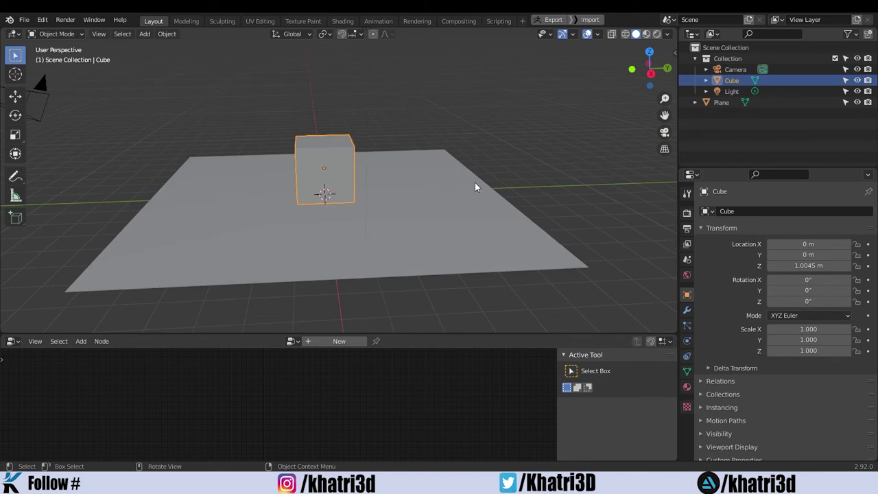
{"action": "mouse_move", "coordinate": [462, 177]}
{"action": "middle_mouse_down"}
{"action": "mouse_move", "coordinate": [467, 218]}
{"action": "mouse_move", "coordinate": [490, 171]}
{"action": "mouse_move", "coordinate": [343, 170]}
{"action": "middle_mouse_up"}
{"action": "left_click", "coordinate": [467, 176]}
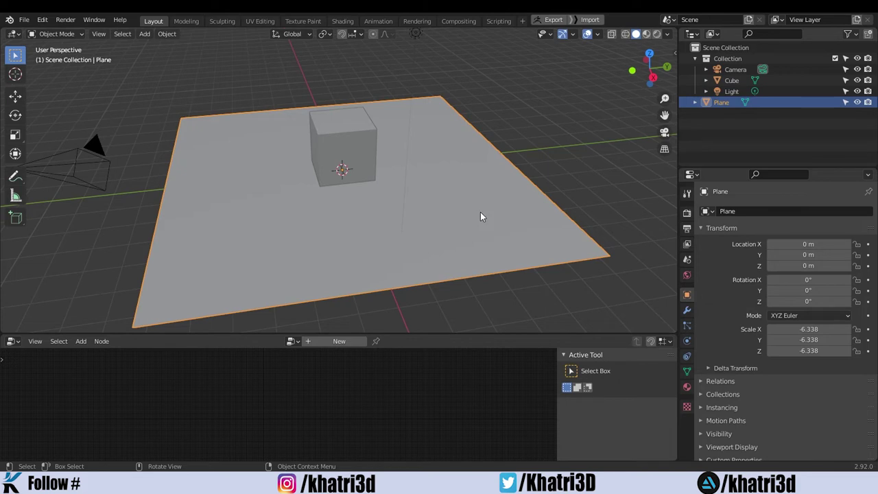
- Create a new geometry nodes tree for the Plane
{"action": "left_click", "coordinate": [337, 344]}
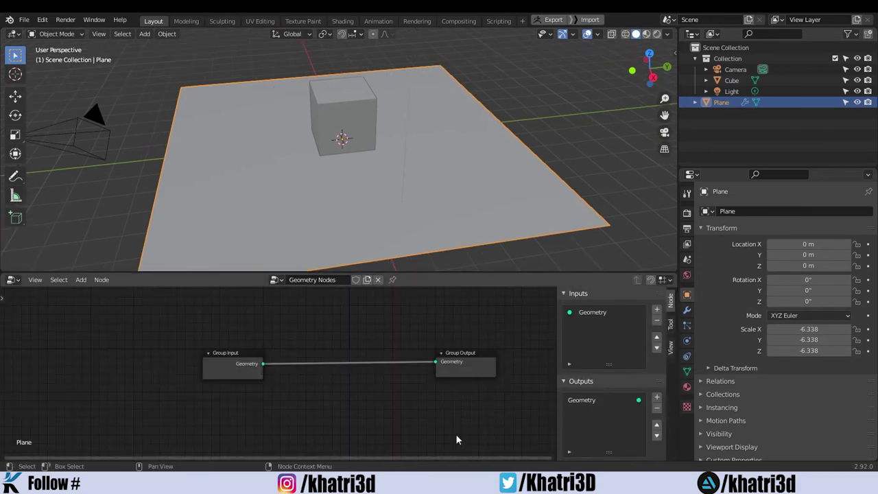
{"action": "mouse_move", "coordinate": [470, 435]}
{"action": "left_mouse_down"}
{"action": "mouse_move", "coordinate": [249, 342]}
{"action": "mouse_move", "coordinate": [182, 343]}
{"action": "left_mouse_up"}
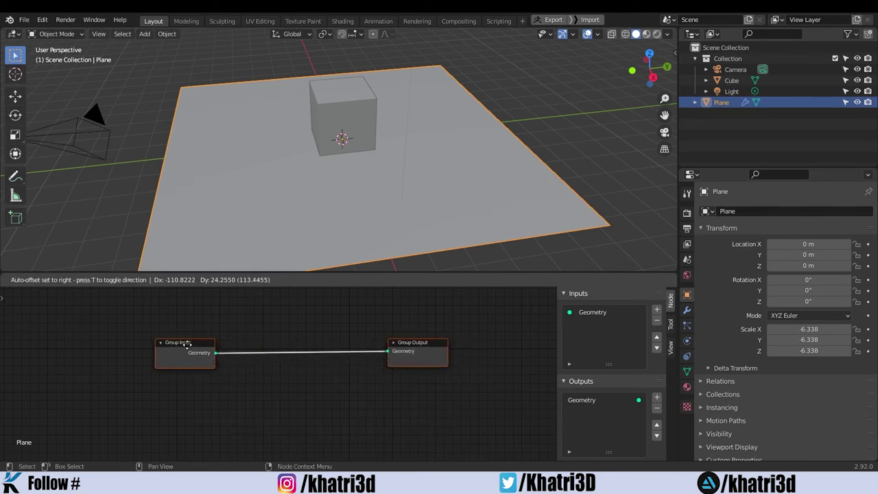
{"action": "left_click", "coordinate": [427, 351]}
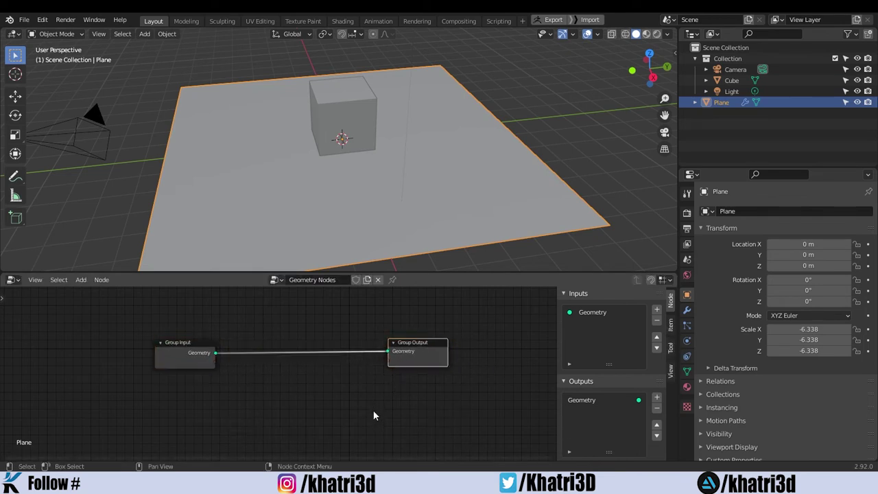
- Move the Cube along Y to 9.4886 m, away from the Plane
{"action": "left_click", "coordinate": [348, 128]}
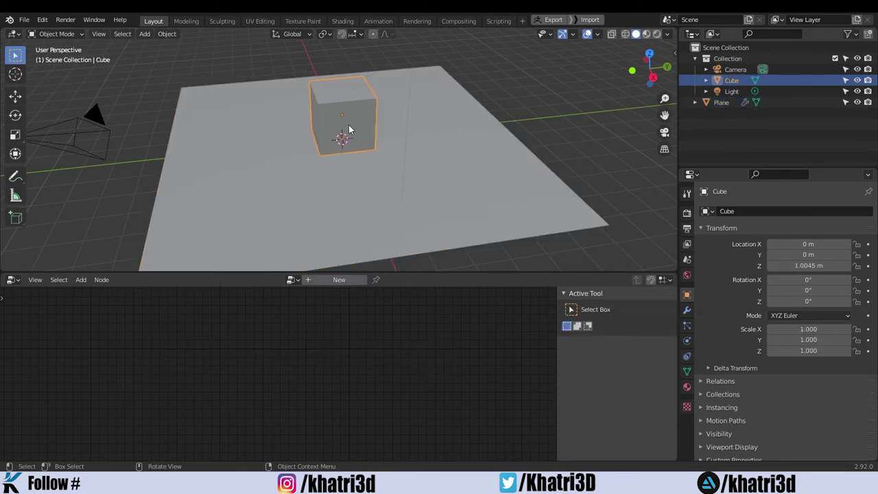
{"action": "mouse_move", "coordinate": [348, 128]}
{"action": "middle_mouse_down"}
{"action": "mouse_move", "coordinate": [430, 169]}
{"action": "mouse_move", "coordinate": [421, 168]}
{"action": "middle_mouse_up"}
{"action": "key", "text": "g"}
{"action": "key", "text": "y"}
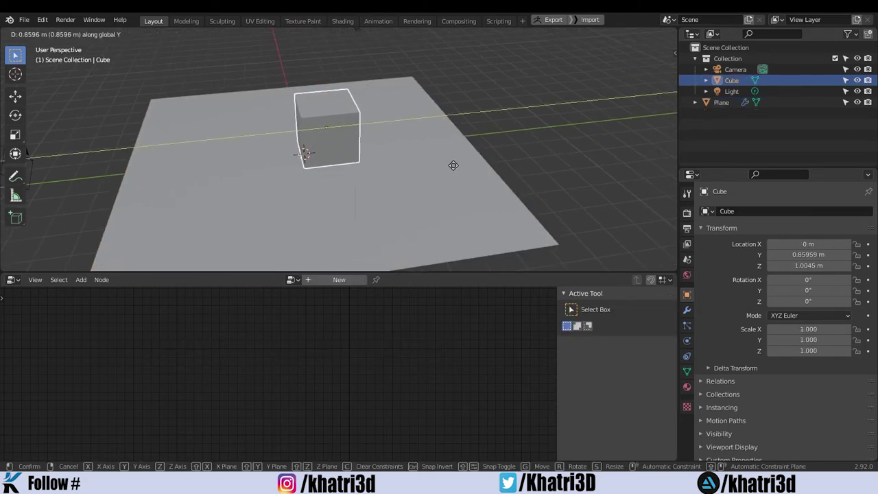
{"action": "left_click", "coordinate": [572, 135]}
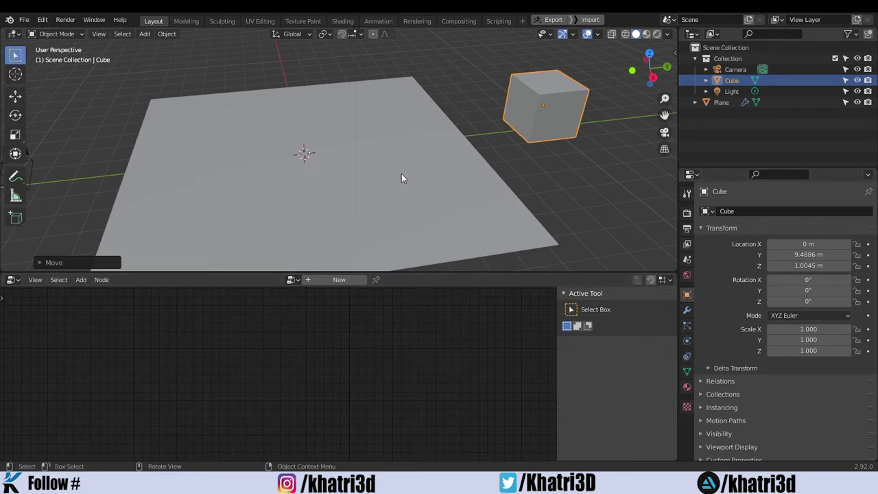
{"action": "mouse_move", "coordinate": [483, 221]}
{"action": "middle_mouse_down", "text": "shift"}
{"action": "mouse_move", "coordinate": [470, 160]}
{"action": "mouse_move", "coordinate": [534, 180]}
{"action": "middle_mouse_up", "text": "shift"}
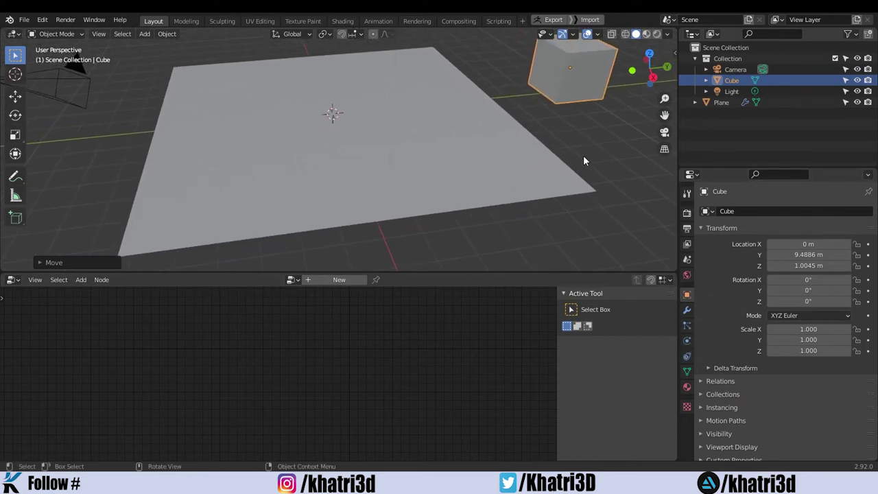
{"action": "scroll", "coordinate": [571, 126], "scroll_direction": "down", "scroll_amount": 3}
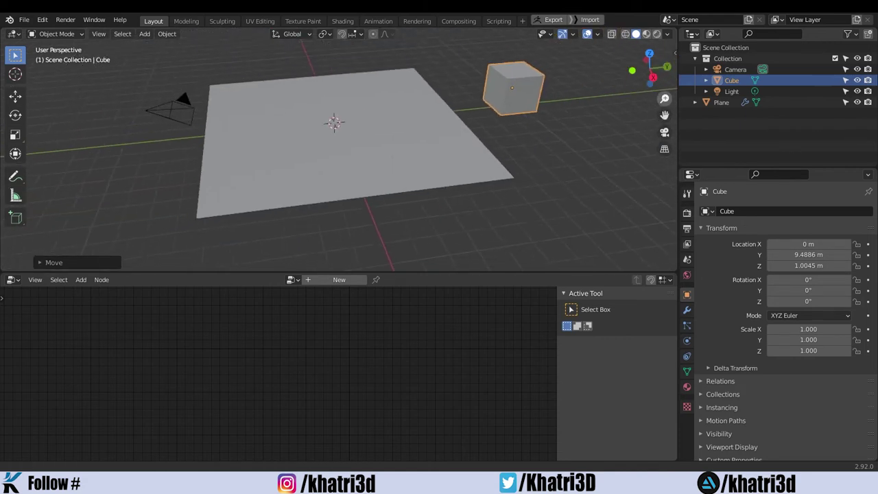
{"action": "scroll", "coordinate": [571, 126], "scroll_direction": "down", "scroll_amount": 1}
{"action": "middle_click_drag", "start_coordinate": [443, 147], "coordinate": [460, 160], "text": "shift"}
- Reselect the Plane, show its modifiers, and bring up the Add node menu
{"action": "left_click", "coordinate": [473, 174]}
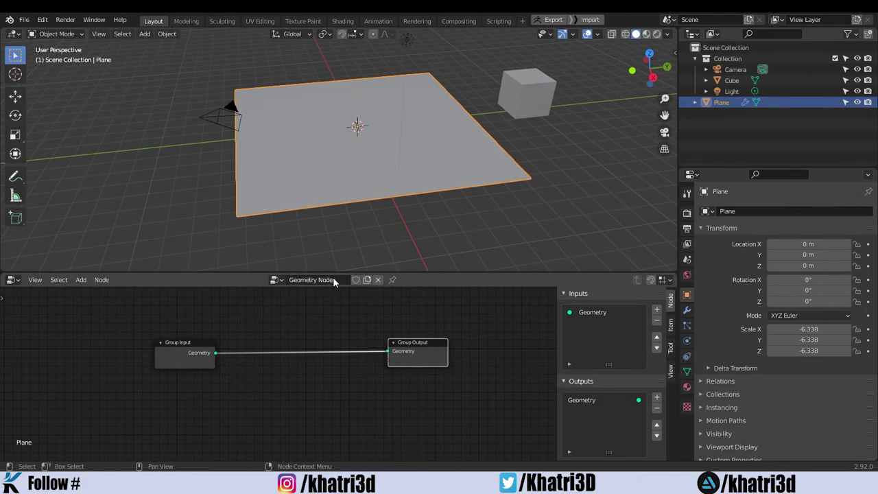
{"action": "left_click_drag", "start_coordinate": [202, 360], "coordinate": [197, 350]}
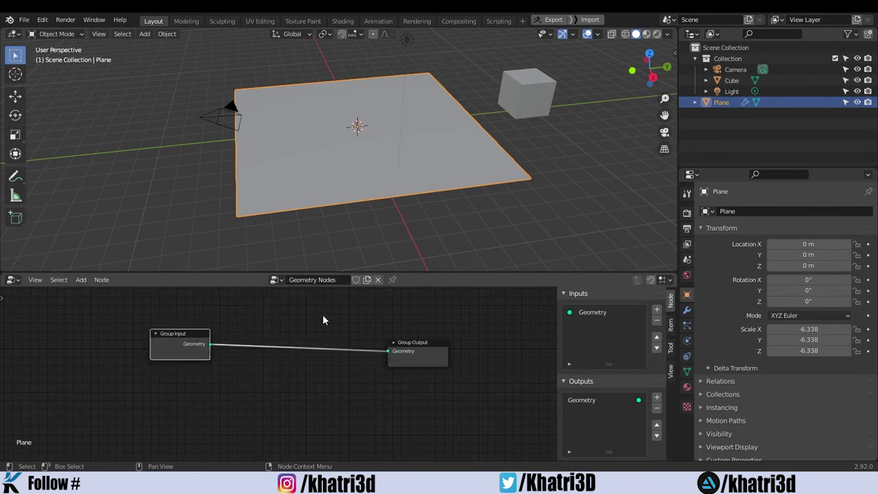
{"action": "left_click", "coordinate": [687, 310]}
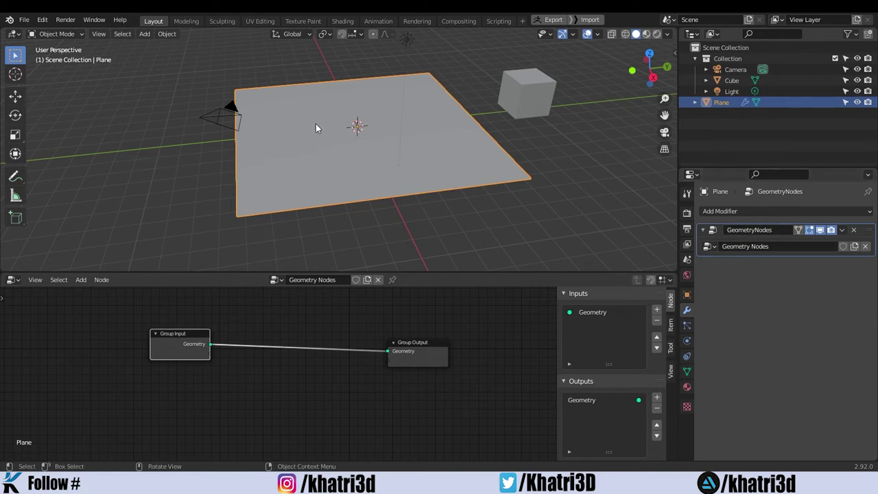
{"action": "left_click_drag", "start_coordinate": [444, 335], "coordinate": [446, 334]}
{"action": "key", "text": "shift+a"}
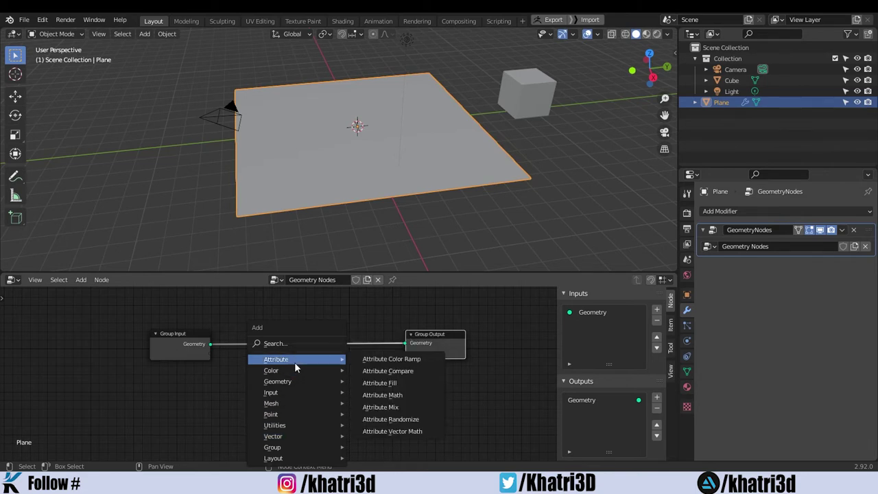
{"action": "mouse_move", "coordinate": [296, 414]}
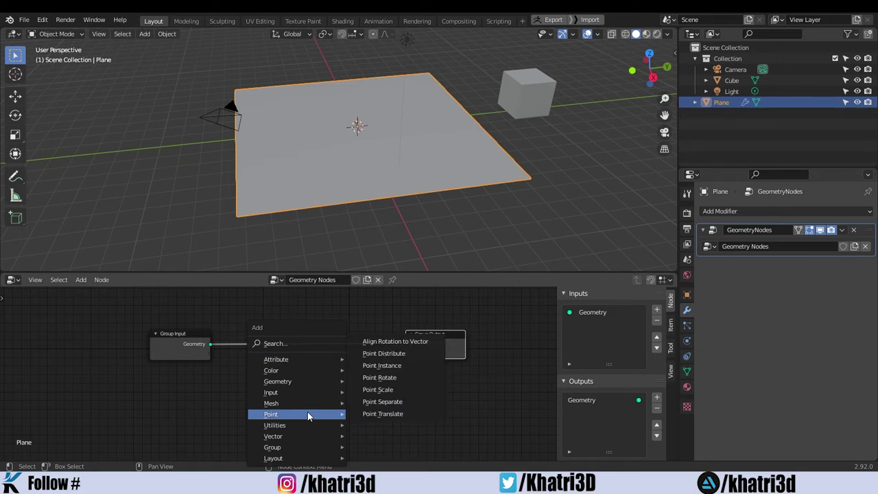
- Insert a Point Instance node between the group nodes and subdivide the Plane with 10 cuts
{"action": "left_click", "coordinate": [382, 365]}
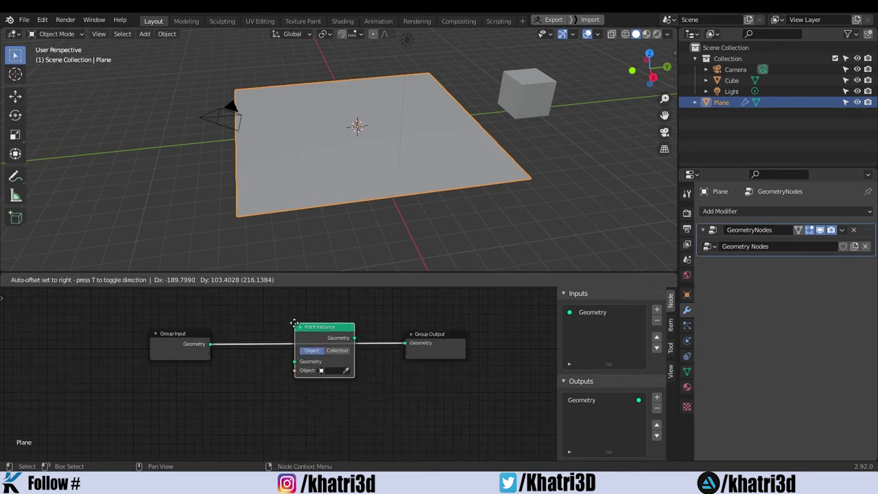
{"action": "left_click", "coordinate": [293, 322]}
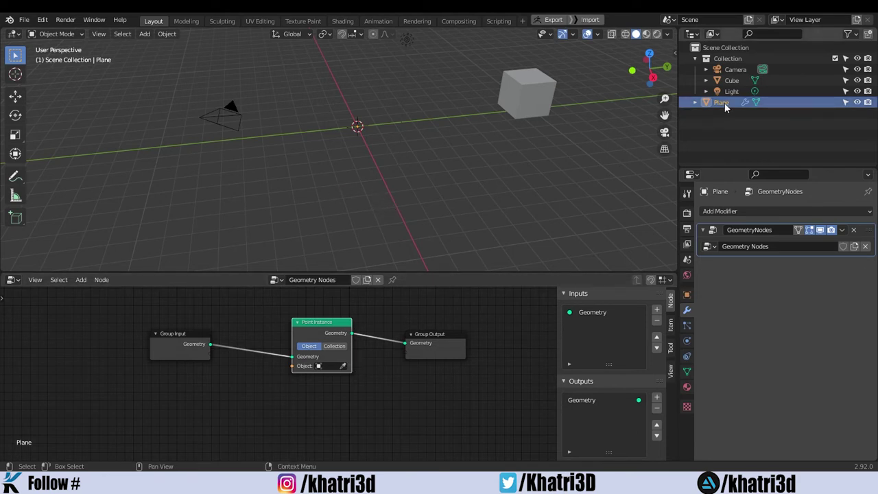
{"action": "key", "text": "Tab"}
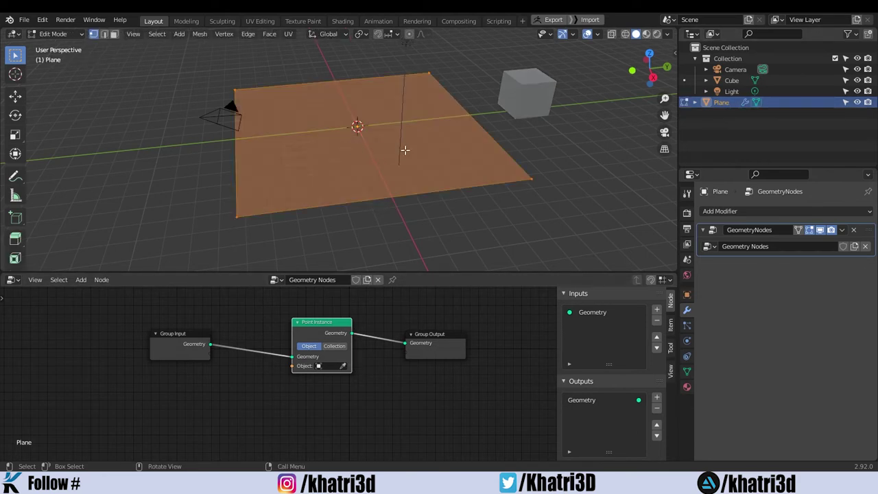
{"action": "mouse_move", "coordinate": [405, 150]}
{"action": "middle_mouse_down"}
{"action": "mouse_move", "coordinate": [371, 136]}
{"action": "mouse_move", "coordinate": [388, 114]}
{"action": "mouse_move", "coordinate": [386, 165]}
{"action": "mouse_move", "coordinate": [392, 143]}
{"action": "mouse_move", "coordinate": [345, 153]}
{"action": "middle_mouse_up"}
{"action": "right_click", "coordinate": [341, 152]}
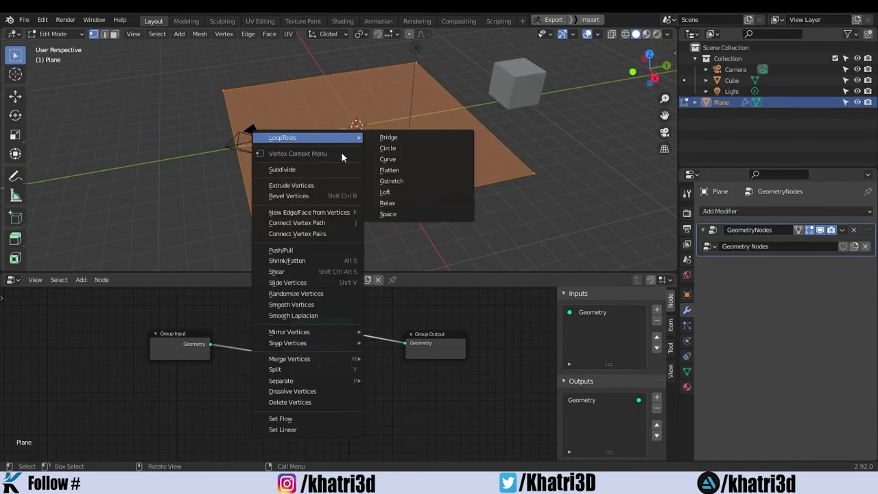
{"action": "left_click", "coordinate": [305, 171]}
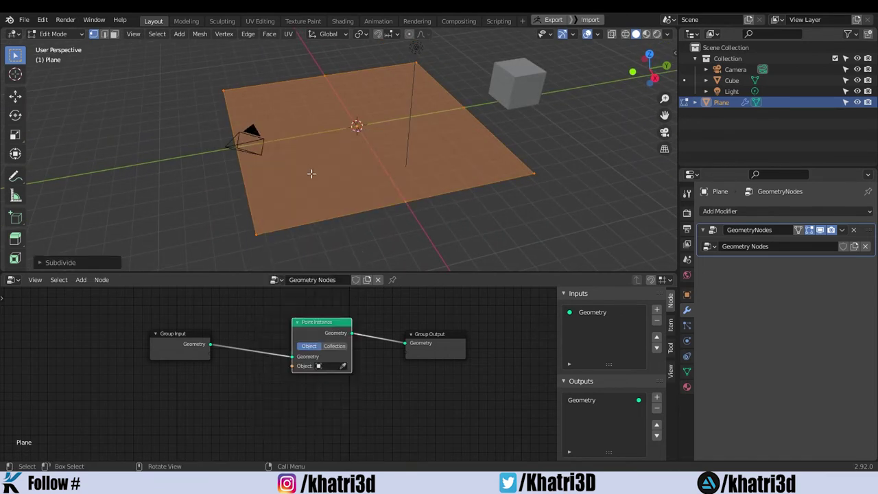
{"action": "left_click", "coordinate": [59, 258]}
{"action": "left_click_drag", "start_coordinate": [112, 186], "coordinate": [137, 186]}
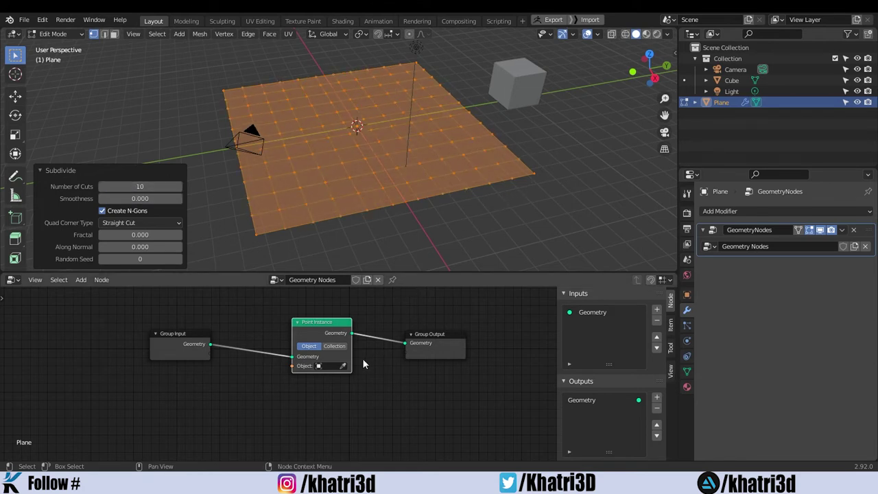
{"action": "key", "text": "Tab"}
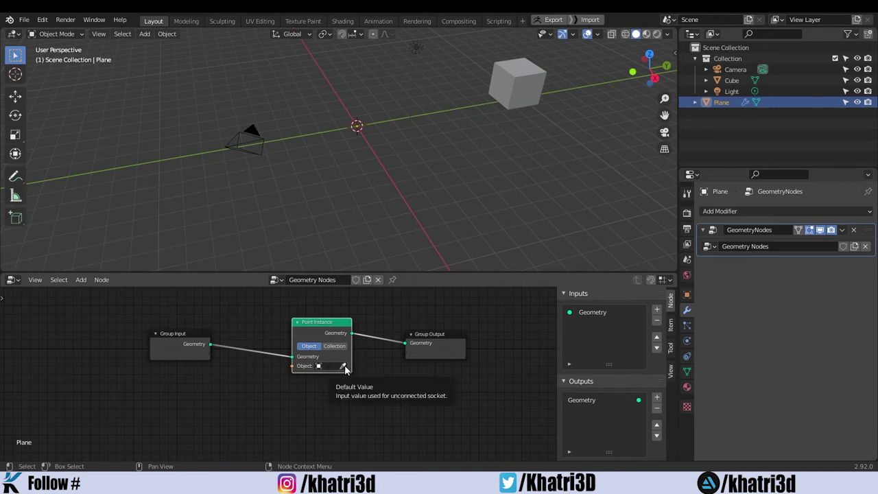
- Set the Point Instance object to Cube and inspect the instanced block
{"action": "left_click", "coordinate": [344, 367]}
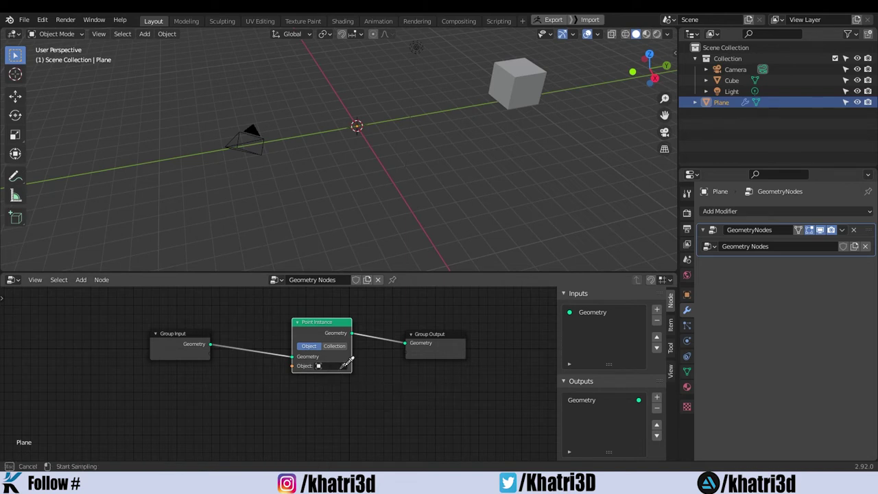
{"action": "left_click", "coordinate": [534, 69]}
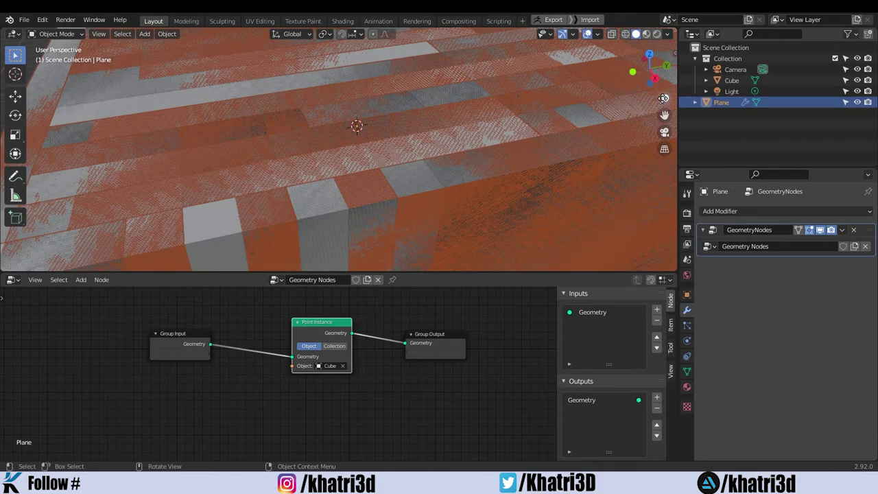
{"action": "left_click_drag", "start_coordinate": [664, 99], "coordinate": [664, 164]}
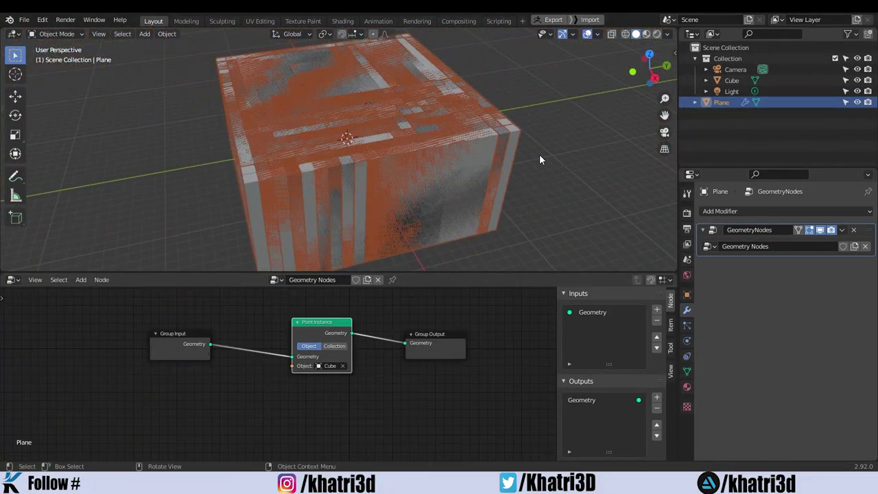
{"action": "mouse_move", "coordinate": [539, 153]}
{"action": "middle_mouse_down"}
{"action": "mouse_move", "coordinate": [456, 113]}
{"action": "mouse_move", "coordinate": [493, 87]}
{"action": "mouse_move", "coordinate": [340, 156]}
{"action": "middle_mouse_up"}
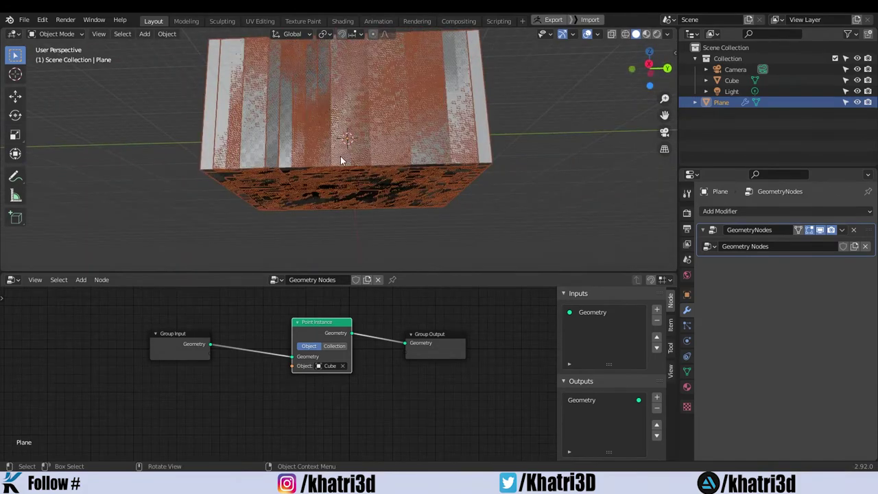
{"action": "middle_click_drag", "start_coordinate": [483, 98], "coordinate": [506, 183]}
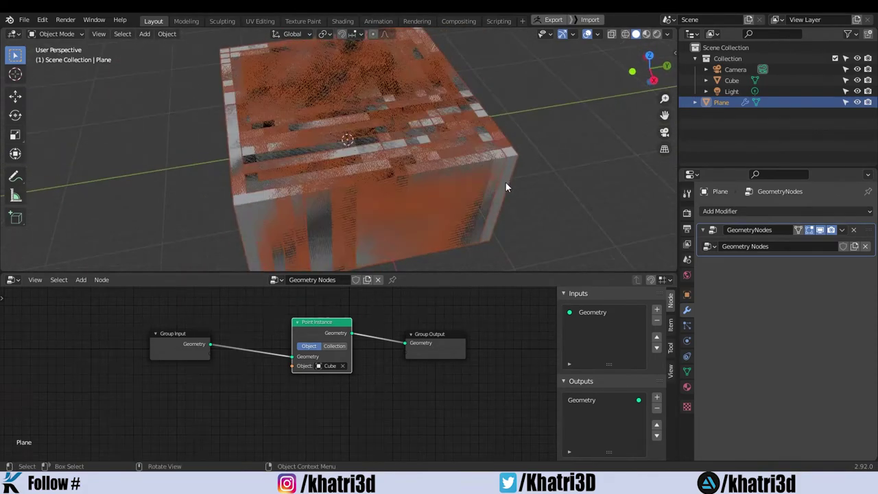
- Move the Cube along Y to 8.3911 m and resize it
{"action": "left_click", "coordinate": [734, 81]}
{"action": "mouse_move", "coordinate": [567, 135]}
{"action": "middle_mouse_down"}
{"action": "mouse_move", "coordinate": [490, 136]}
{"action": "mouse_move", "coordinate": [484, 120]}
{"action": "middle_mouse_up"}
{"action": "key", "text": "g"}
{"action": "key", "text": "y"}
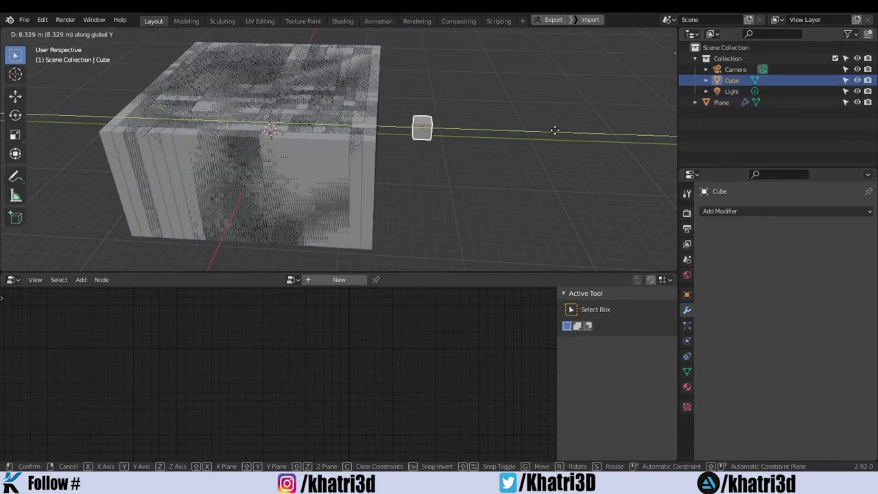
{"action": "left_click", "coordinate": [555, 131]}
{"action": "mouse_move", "coordinate": [373, 153]}
{"action": "middle_mouse_down"}
{"action": "mouse_move", "coordinate": [390, 158]}
{"action": "mouse_move", "coordinate": [450, 134]}
{"action": "mouse_move", "coordinate": [431, 129]}
{"action": "middle_mouse_up"}
{"action": "key", "text": "s"}
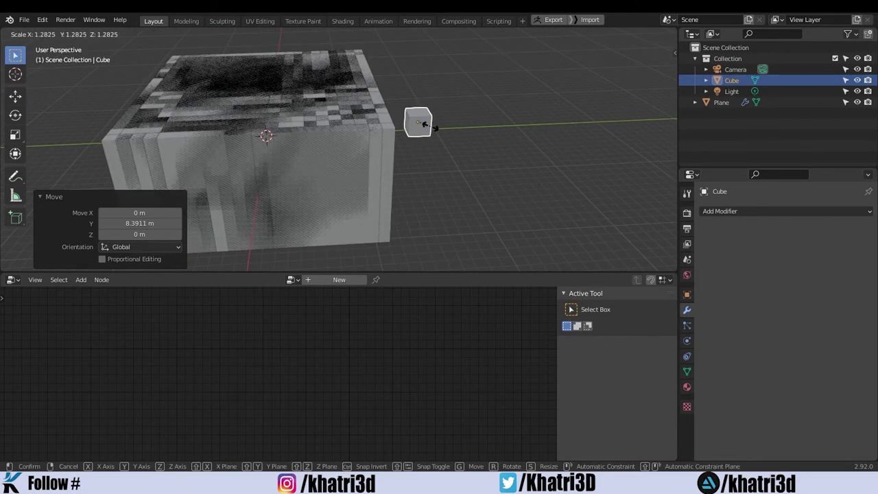
{"action": "left_click", "coordinate": [425, 124]}
- Shrink the Cube mesh to 0.027 in Edit Mode, inspect the array, then reselect the Plane
{"action": "key", "text": "Tab"}
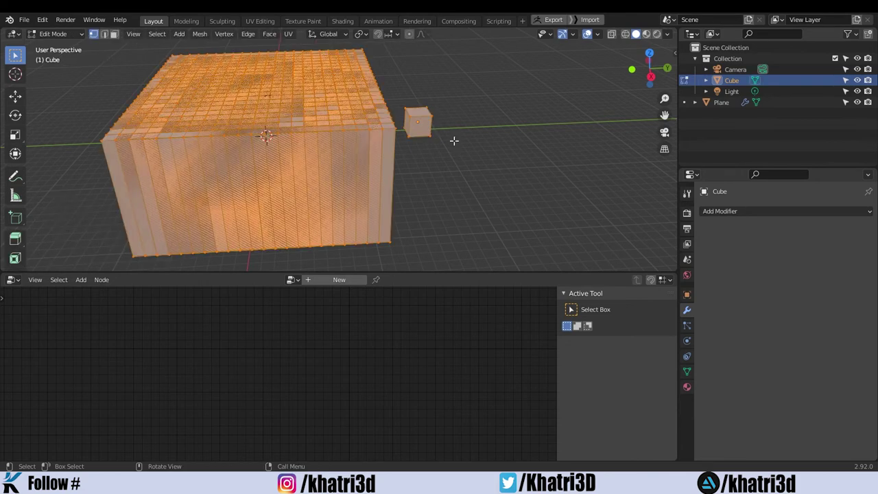
{"action": "key", "text": "s"}
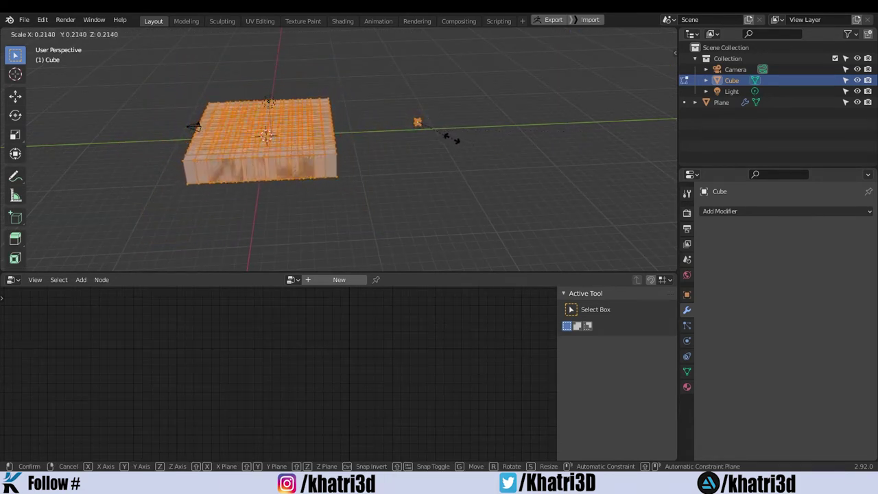
{"action": "left_click", "coordinate": [417, 125]}
{"action": "mouse_move", "coordinate": [367, 139]}
{"action": "middle_mouse_down"}
{"action": "mouse_move", "coordinate": [380, 165]}
{"action": "mouse_move", "coordinate": [613, 81]}
{"action": "middle_mouse_up"}
{"action": "left_click_drag", "start_coordinate": [659, 100], "coordinate": [547, 178]}
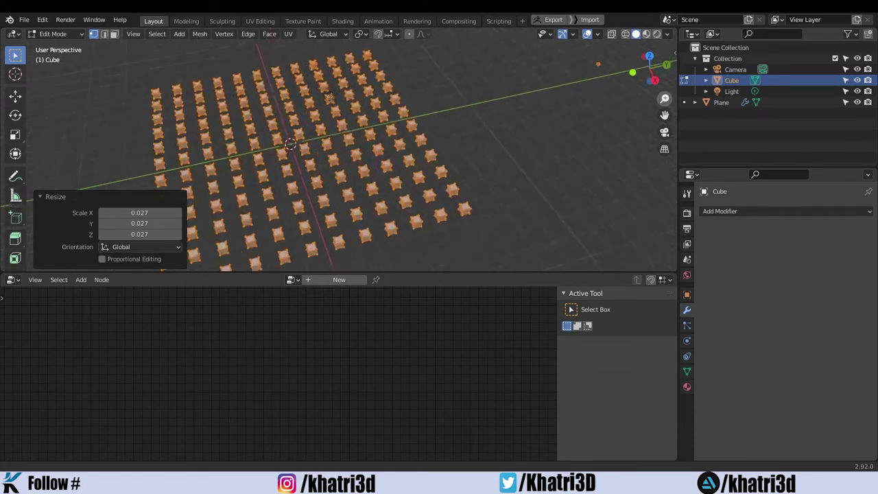
{"action": "middle_click_drag", "start_coordinate": [547, 179], "coordinate": [633, 113]}
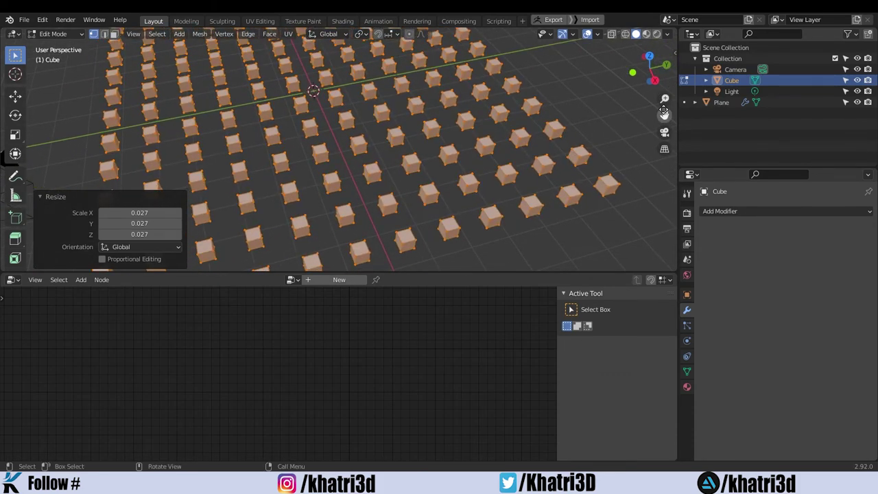
{"action": "left_click_drag", "start_coordinate": [664, 99], "coordinate": [664, 82]}
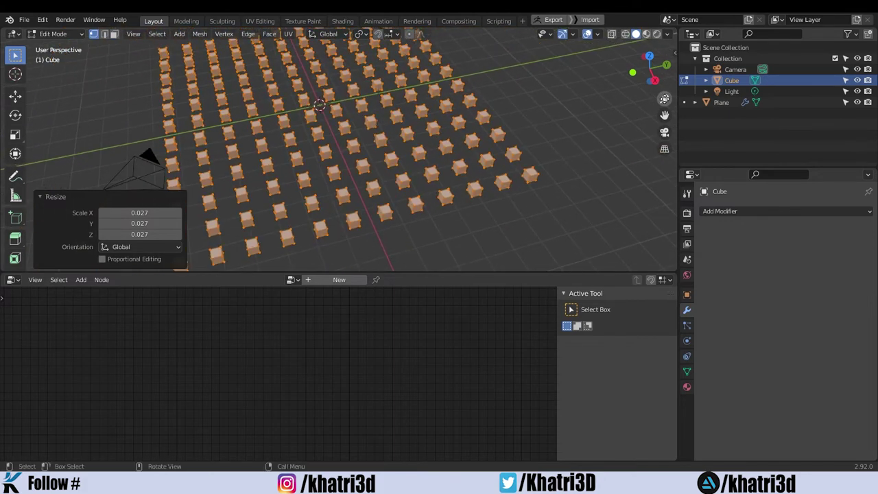
{"action": "mouse_move", "coordinate": [500, 201]}
{"action": "middle_mouse_down"}
{"action": "mouse_move", "coordinate": [548, 221]}
{"action": "mouse_move", "coordinate": [505, 254]}
{"action": "mouse_move", "coordinate": [478, 258]}
{"action": "mouse_move", "coordinate": [490, 227]}
{"action": "mouse_move", "coordinate": [393, 180]}
{"action": "middle_mouse_up"}
{"action": "middle_click_drag", "start_coordinate": [465, 135], "coordinate": [432, 181]}
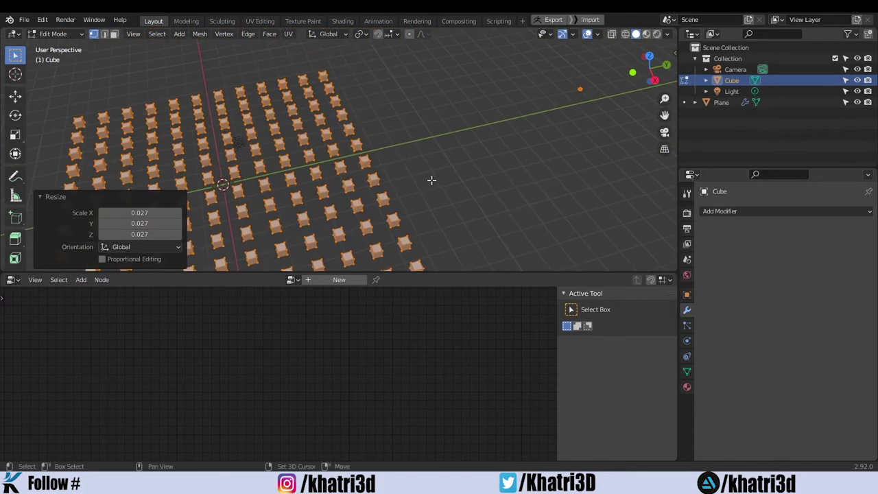
{"action": "middle_click_drag", "start_coordinate": [439, 210], "coordinate": [465, 191]}
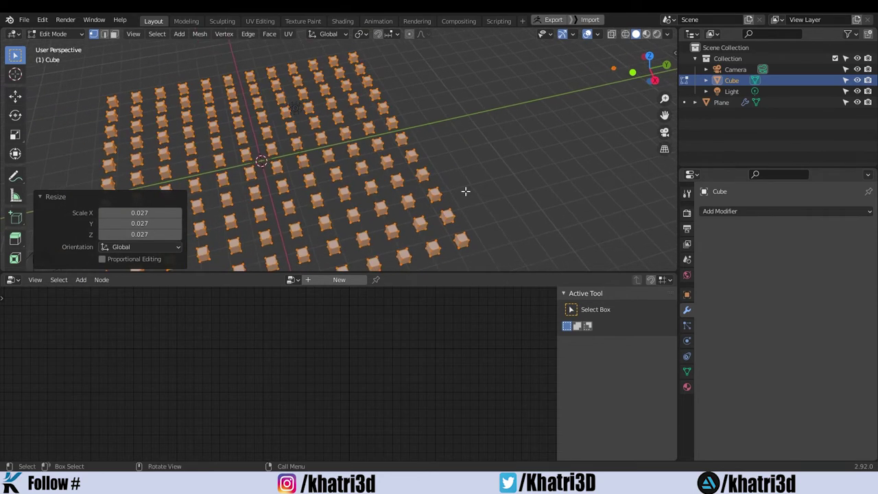
{"action": "key", "text": "Tab"}
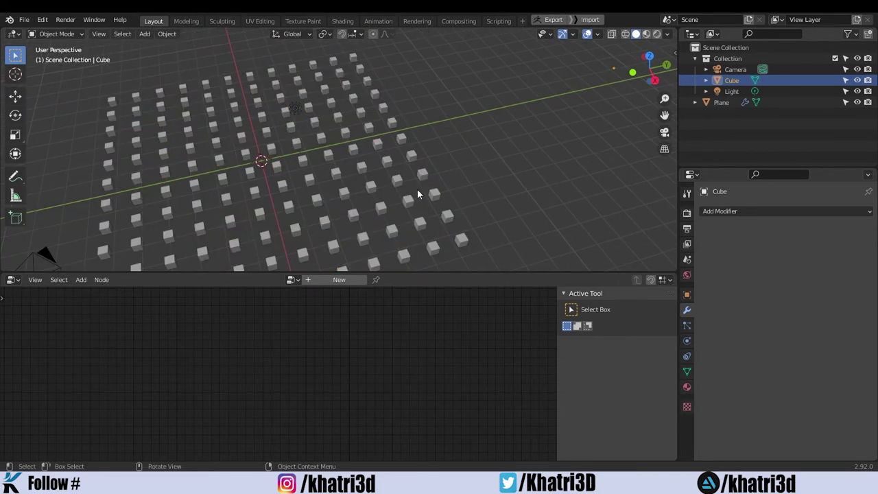
{"action": "left_click", "coordinate": [417, 188]}
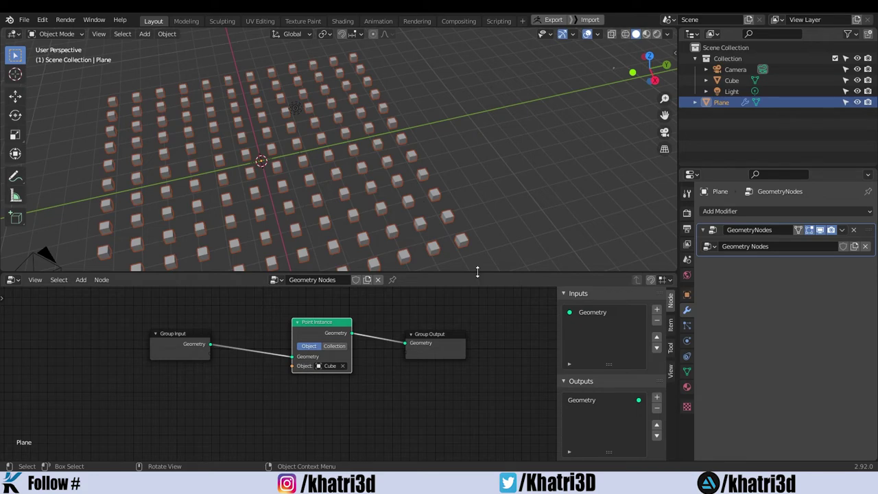
- Enlarge the Geometry Nodes editor and nudge the Point Instance and Group Input nodes
{"action": "left_click_drag", "start_coordinate": [475, 273], "coordinate": [429, 221]}
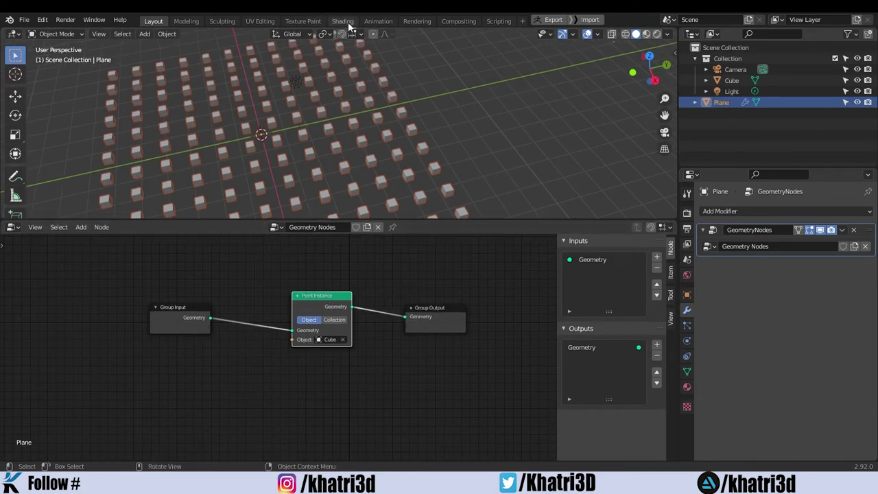
{"action": "left_click", "coordinate": [348, 22]}
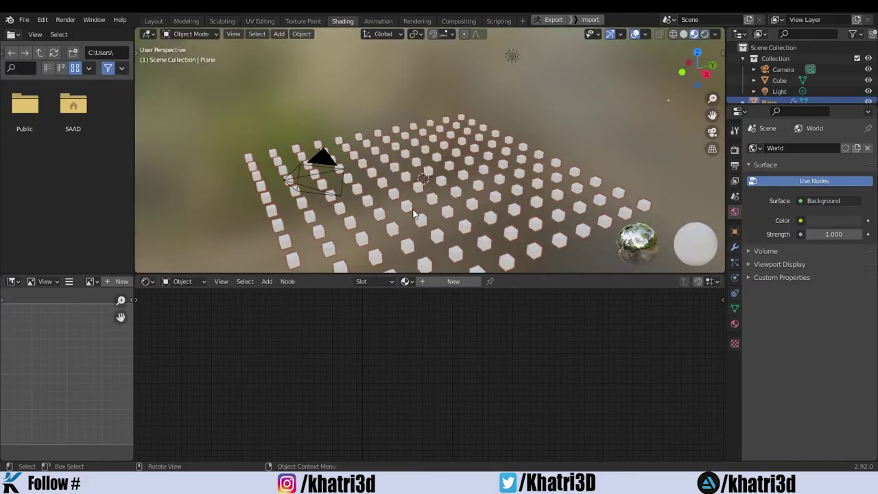
{"action": "left_click", "coordinate": [163, 21]}
{"action": "left_click_drag", "start_coordinate": [327, 304], "coordinate": [324, 316]}
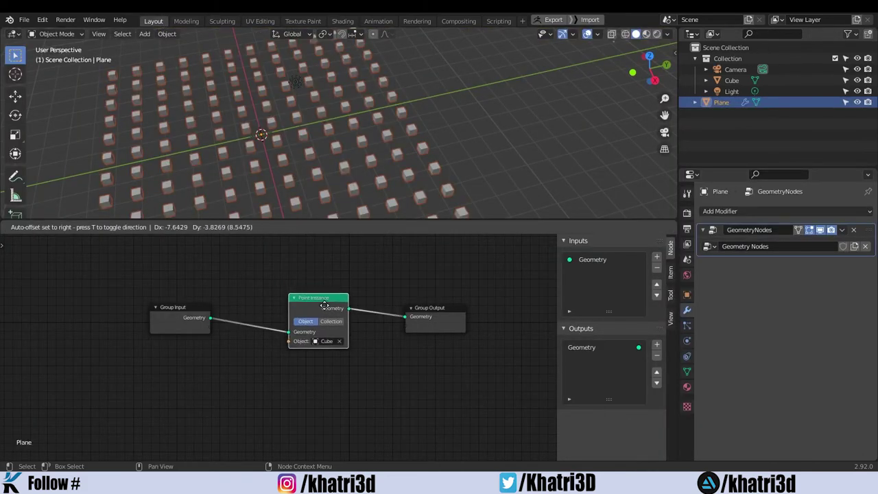
{"action": "left_click", "coordinate": [189, 303]}
{"action": "left_click_drag", "start_coordinate": [188, 303], "coordinate": [190, 309]}
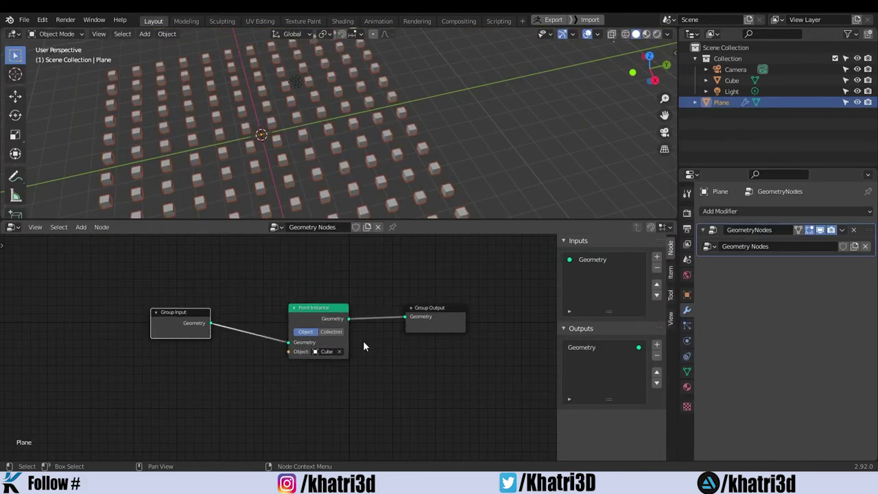
- Orbit to a frontal view of the cube grid and move Group Input further left
{"action": "mouse_move", "coordinate": [469, 392]}
{"action": "left_mouse_down"}
{"action": "mouse_move", "coordinate": [296, 303]}
{"action": "mouse_move", "coordinate": [326, 312]}
{"action": "left_mouse_up"}
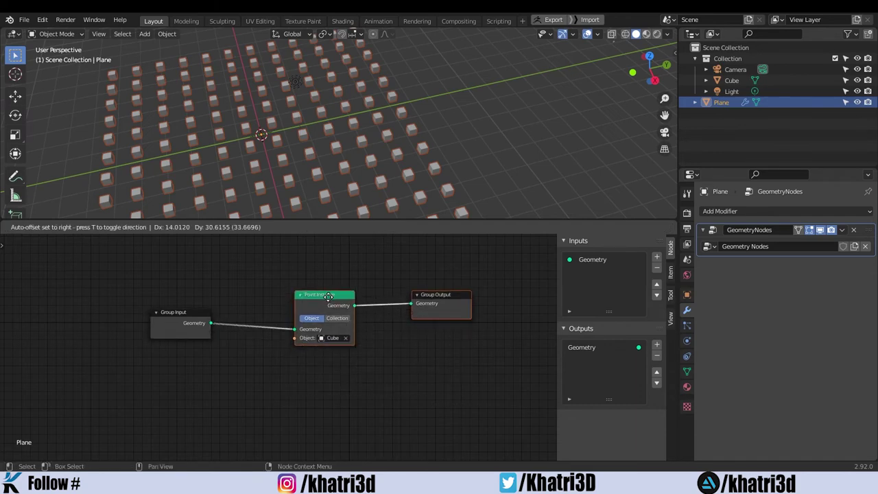
{"action": "middle_click_drag", "start_coordinate": [330, 185], "coordinate": [439, 213]}
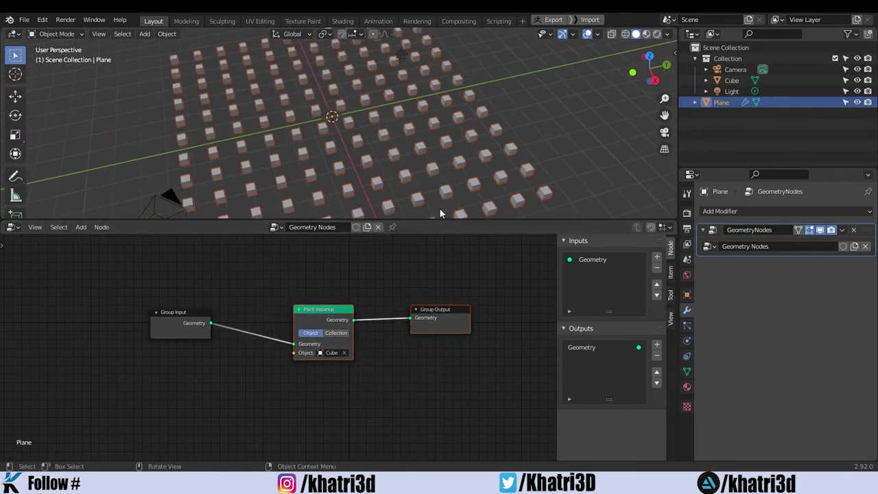
{"action": "left_click_drag", "start_coordinate": [443, 220], "coordinate": [438, 266]}
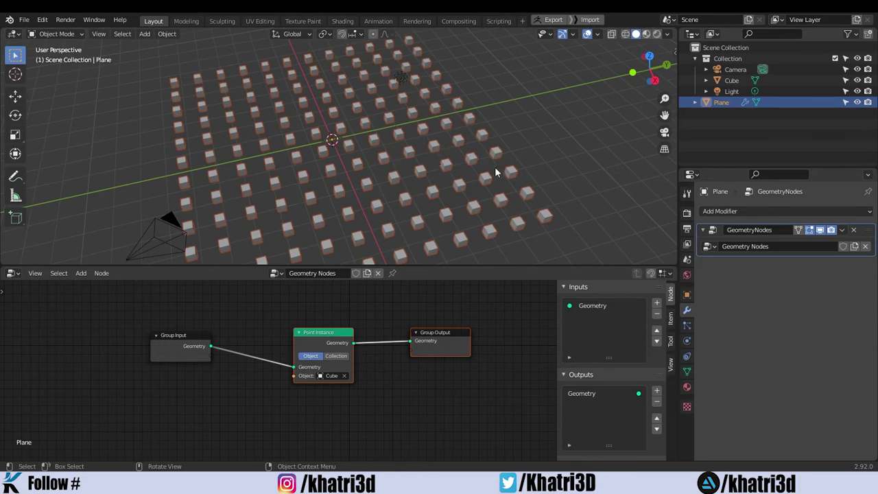
{"action": "mouse_move", "coordinate": [496, 171]}
{"action": "middle_mouse_down"}
{"action": "mouse_move", "coordinate": [433, 147]}
{"action": "mouse_move", "coordinate": [454, 151]}
{"action": "mouse_move", "coordinate": [439, 203]}
{"action": "middle_mouse_up"}
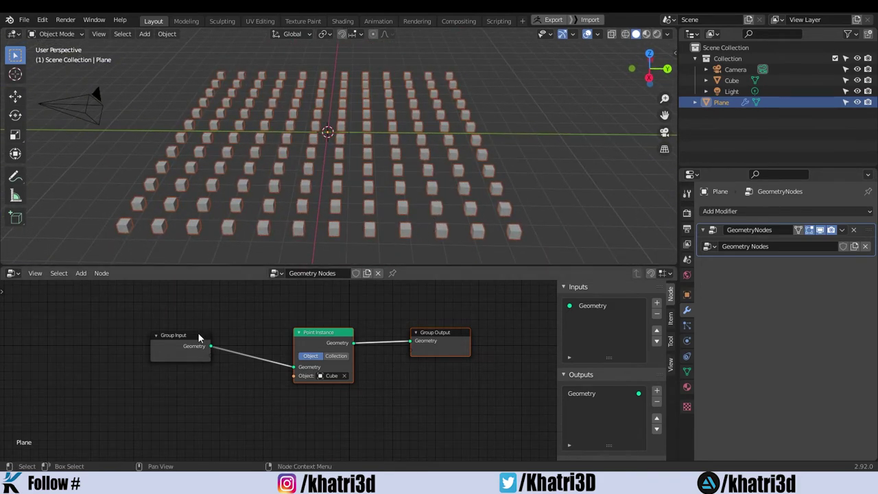
{"action": "left_click_drag", "start_coordinate": [198, 339], "coordinate": [167, 337]}
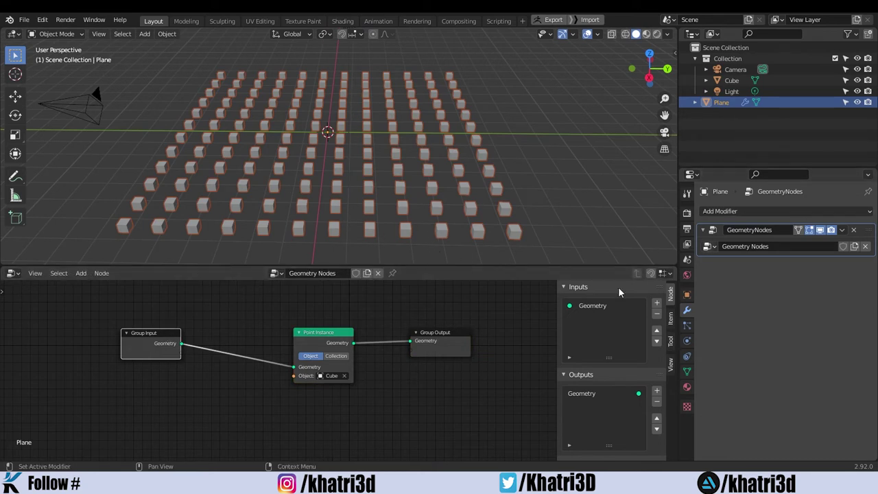
{"action": "middle_click_drag", "start_coordinate": [215, 342], "coordinate": [297, 353]}
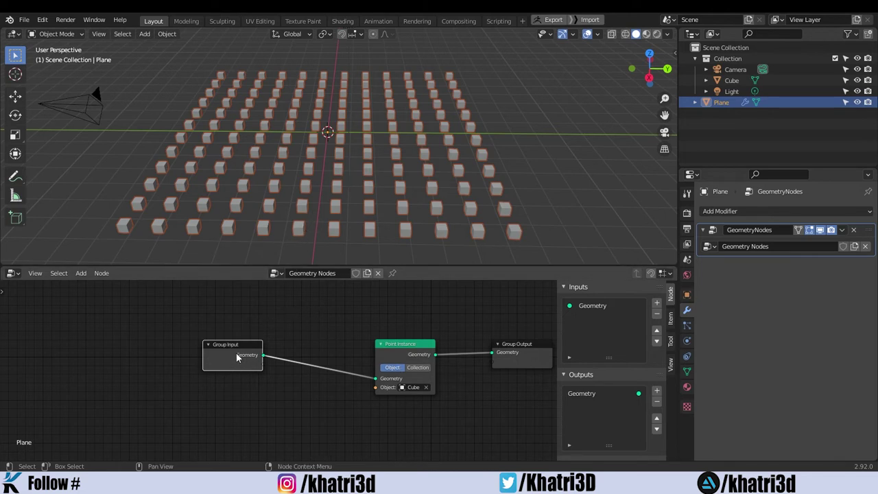
{"action": "left_click_drag", "start_coordinate": [239, 350], "coordinate": [188, 347]}
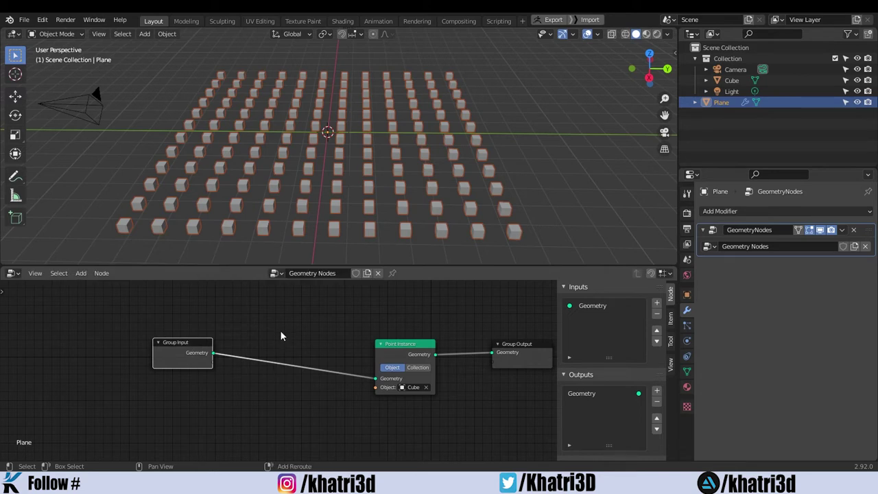
{"action": "key", "text": "shift+a"}
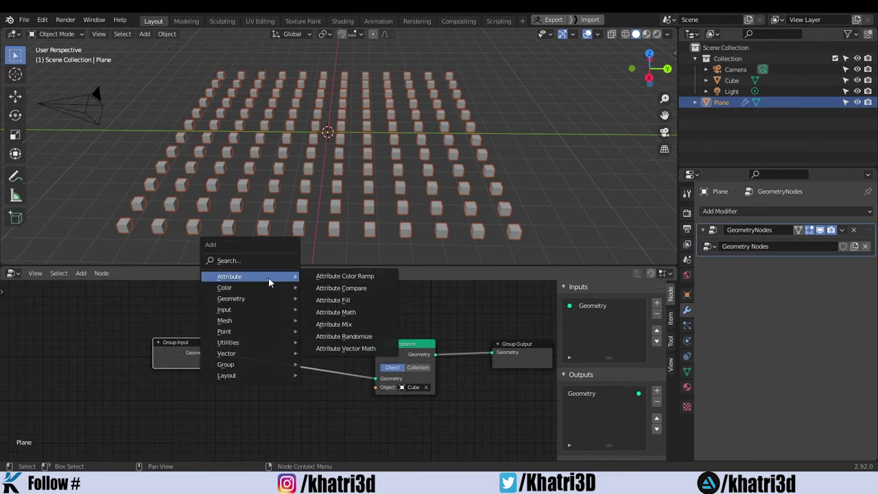
- Insert an Attribute Fill node before Point Instance, filling scale with 0.940
{"action": "left_click", "coordinate": [337, 301]}
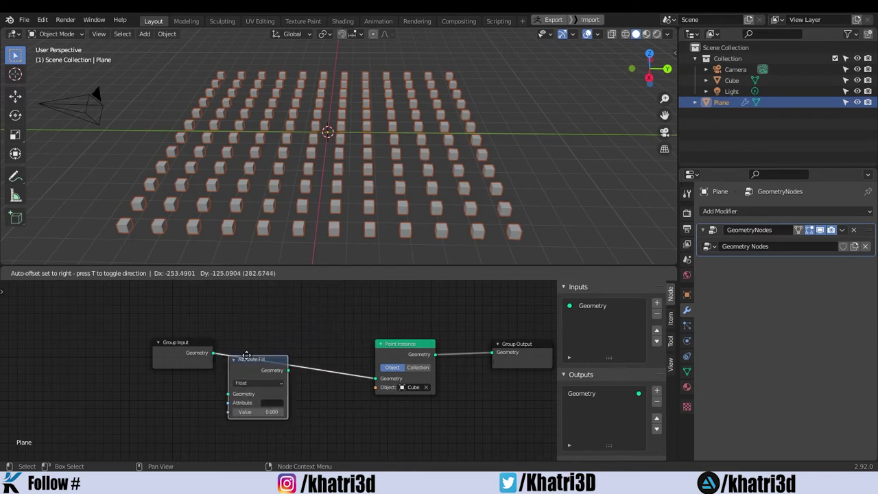
{"action": "left_click", "coordinate": [267, 336]}
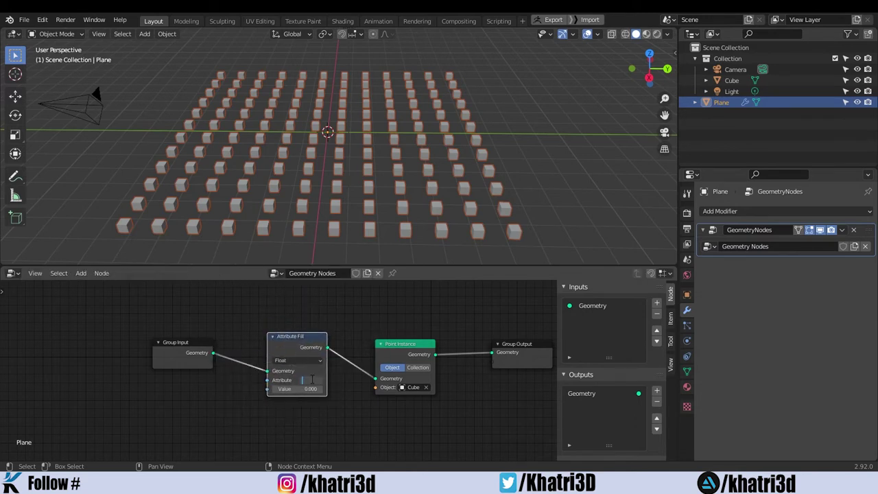
{"action": "left_click", "coordinate": [312, 380]}
{"action": "type", "text": "scale"}
{"action": "key", "text": "Return"}
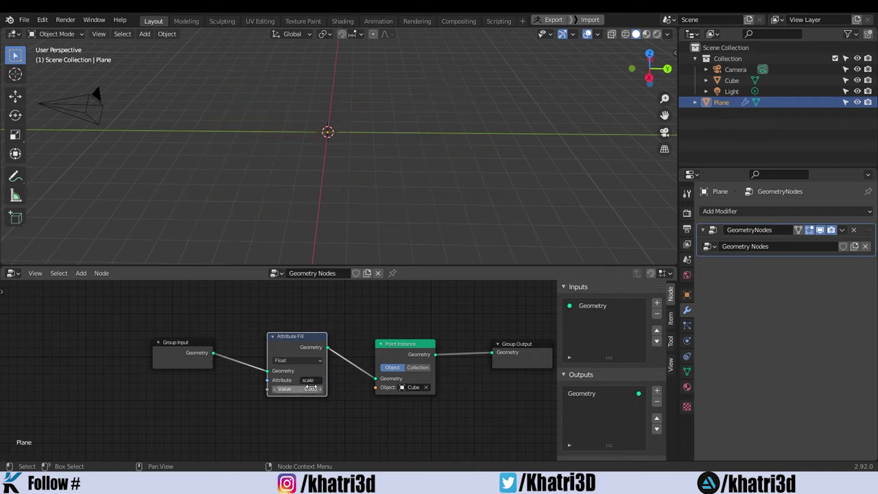
{"action": "left_click_drag", "start_coordinate": [294, 389], "coordinate": [373, 388]}
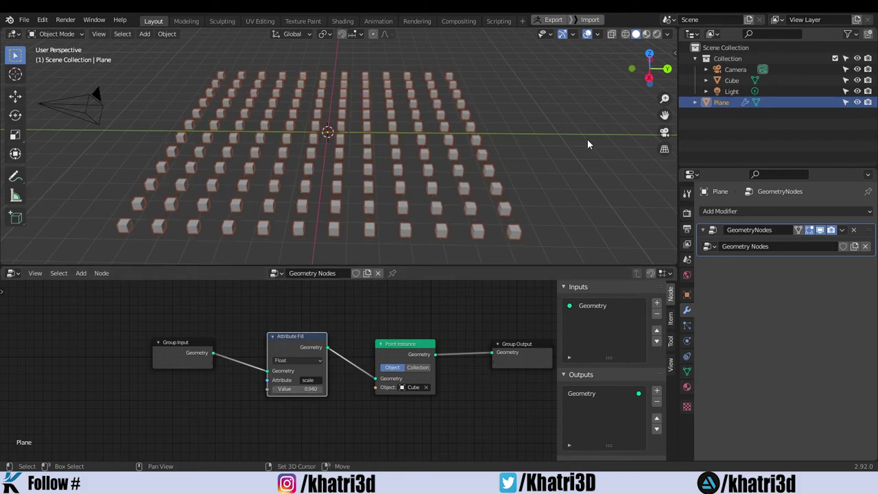
- Orbit to a frontal view and shift the Group Input and Attribute Fill nodes left
{"action": "middle_click_drag", "start_coordinate": [587, 139], "coordinate": [329, 162]}
{"action": "key", "text": "ctrl+z"}
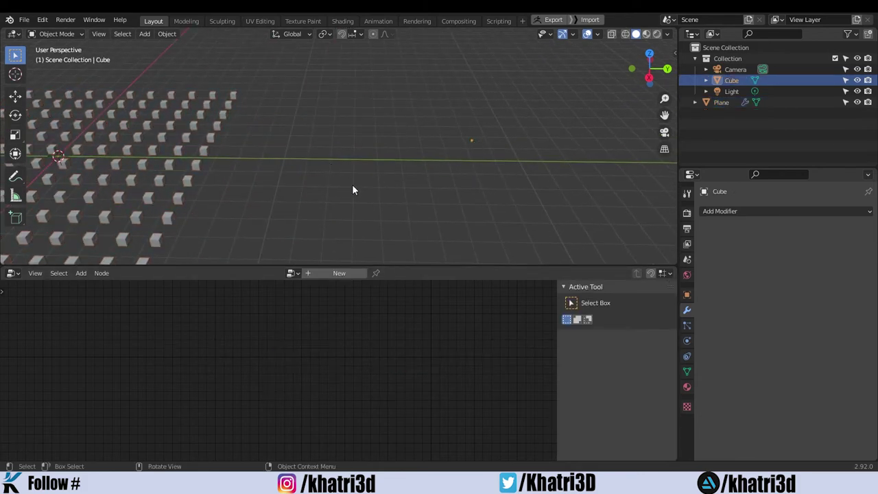
{"action": "key", "text": "ctrl+shift+z"}
{"action": "middle_click_drag", "start_coordinate": [195, 220], "coordinate": [395, 192]}
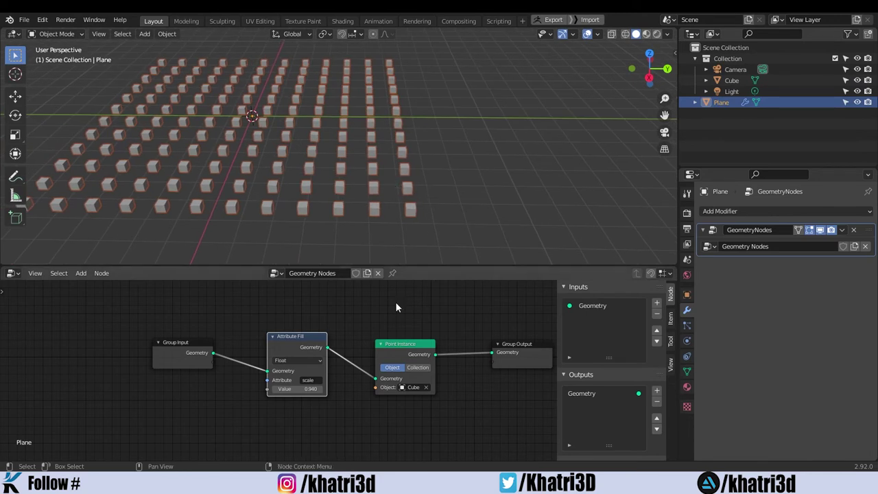
{"action": "left_click_drag", "start_coordinate": [168, 343], "coordinate": [95, 340]}
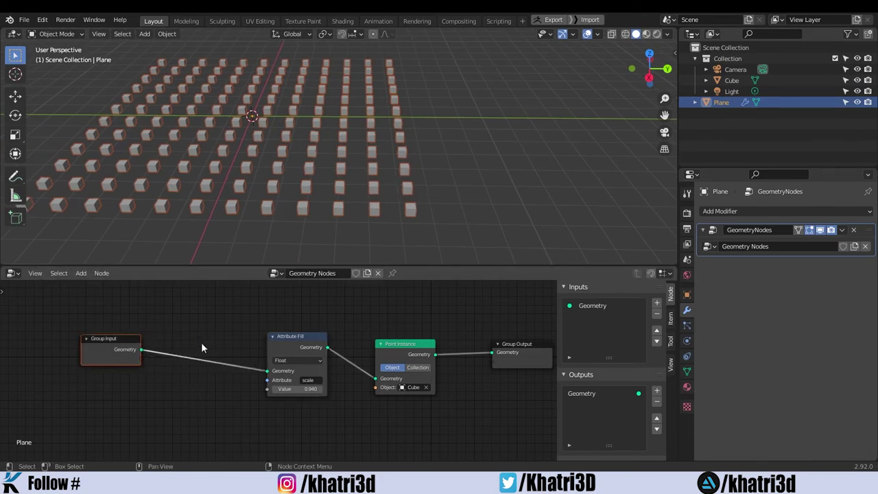
{"action": "left_click_drag", "start_coordinate": [276, 337], "coordinate": [198, 326]}
{"action": "key", "text": "shift+a"}
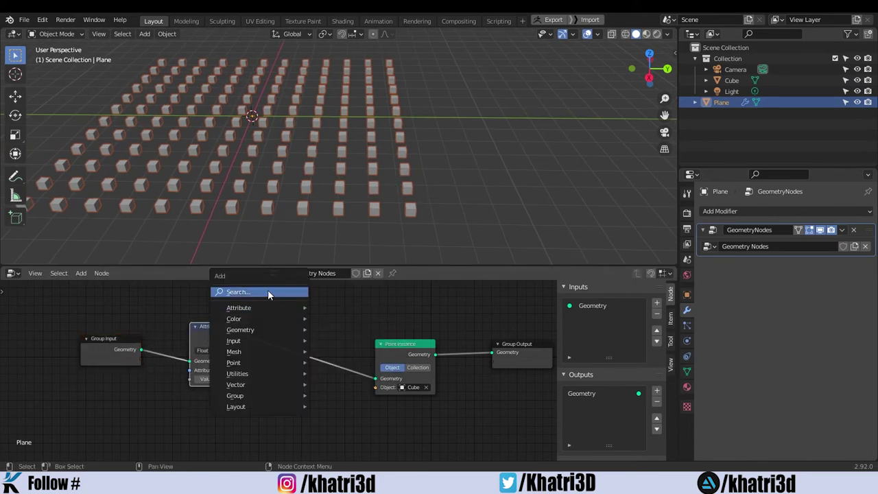
- Insert an Attribute Randomize node on scale before the Point Instance node
{"action": "left_click", "coordinate": [267, 289]}
{"action": "type", "text": "attr"}
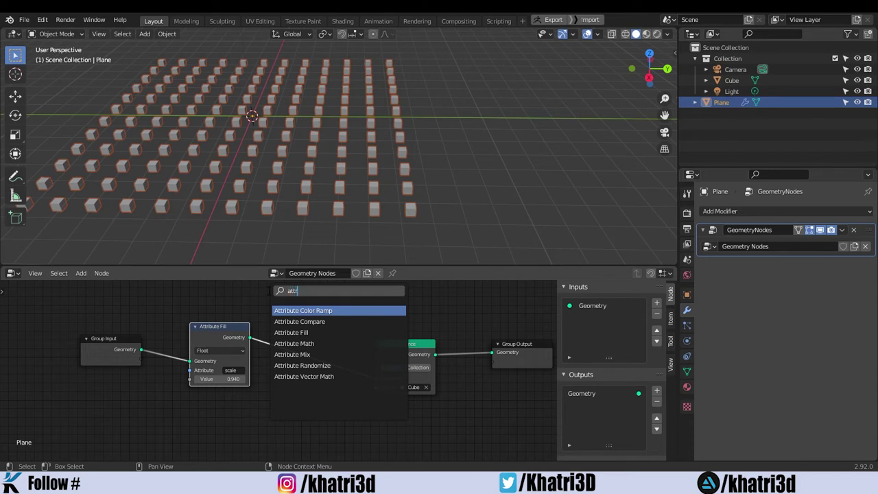
{"action": "left_click", "coordinate": [302, 365]}
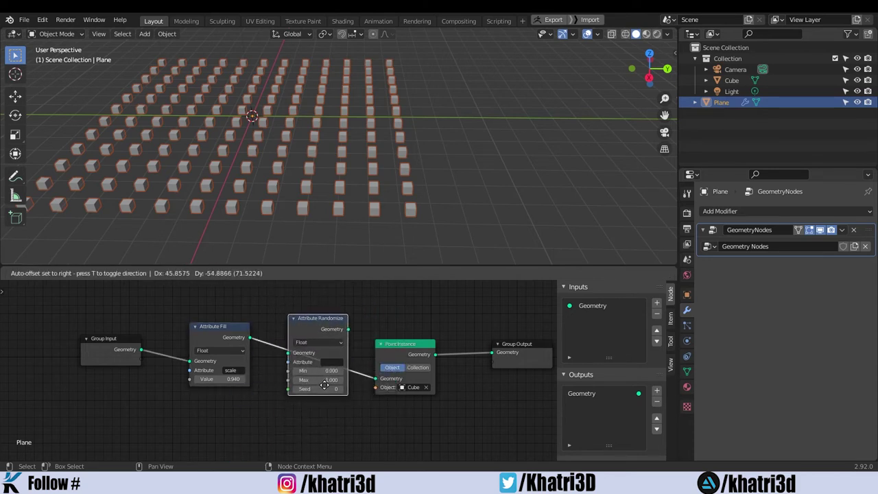
{"action": "left_click", "coordinate": [326, 384]}
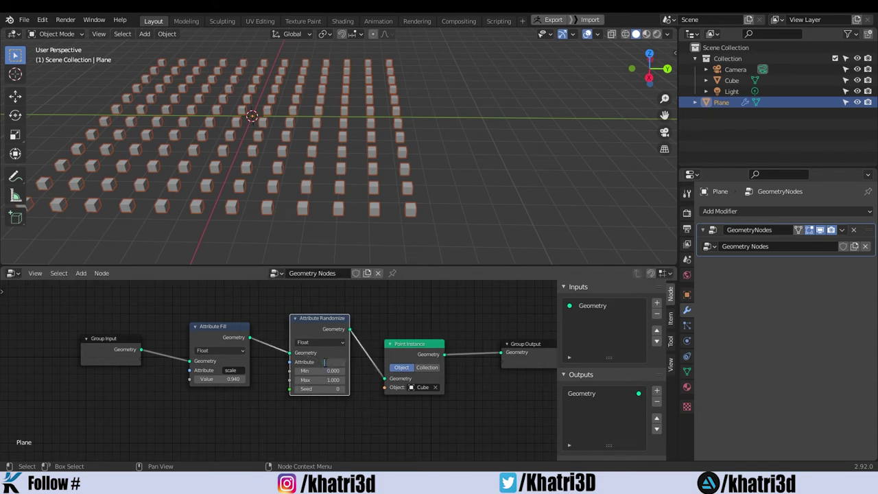
{"action": "left_click", "coordinate": [335, 361]}
{"action": "type", "text": "scale"}
{"action": "key", "text": "Return"}
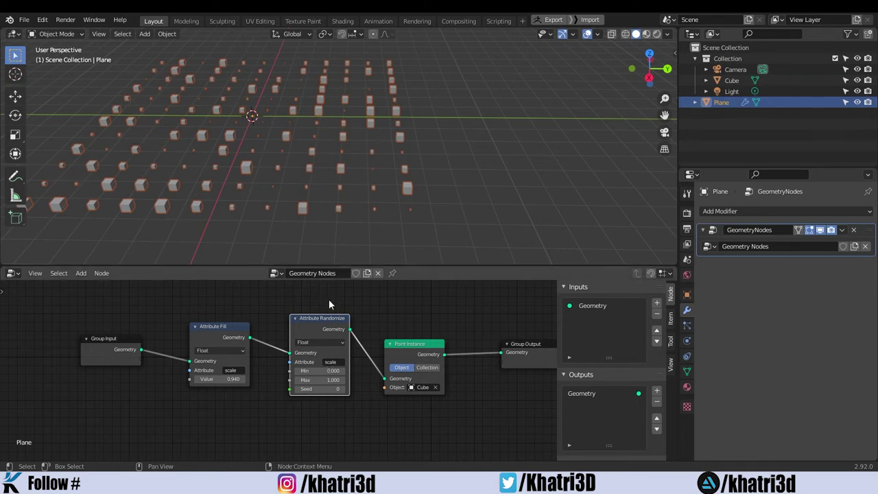
- Set the random scale range to 0.490–1.680 and the seed to 35
{"action": "left_click_drag", "start_coordinate": [331, 317], "coordinate": [331, 322]}
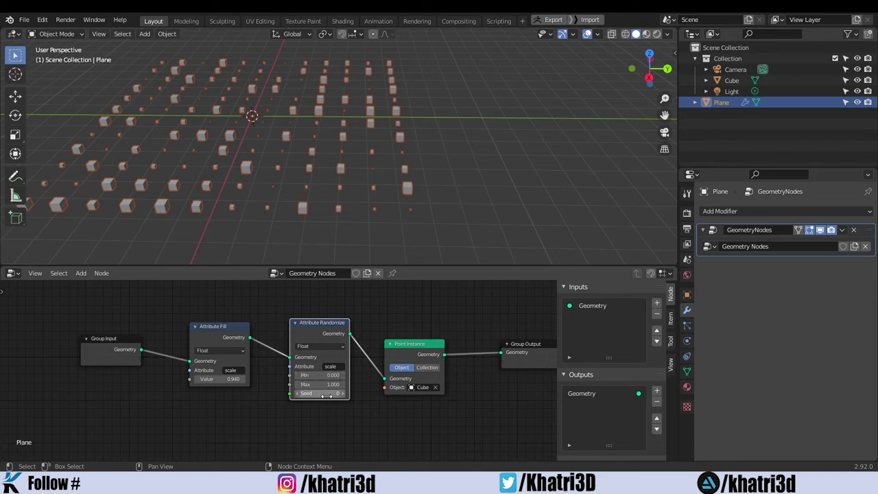
{"action": "left_click_drag", "start_coordinate": [312, 375], "coordinate": [348, 376]}
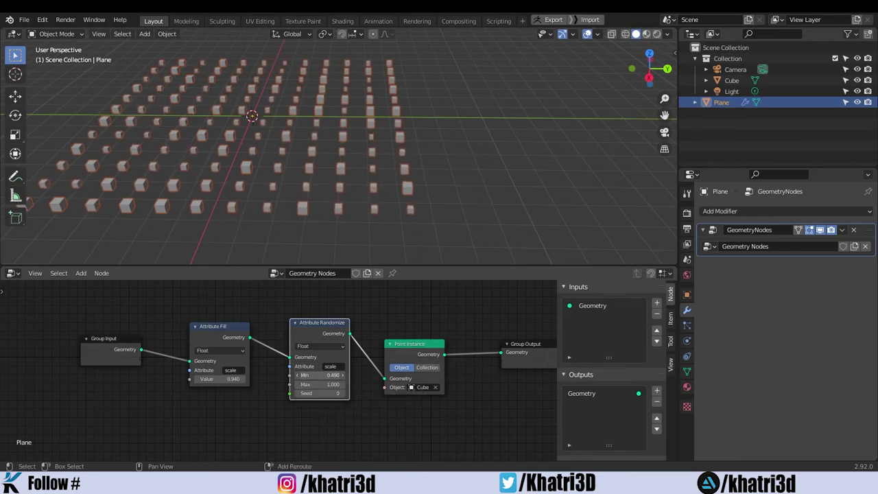
{"action": "mouse_move", "coordinate": [311, 384]}
{"action": "left_mouse_down"}
{"action": "mouse_move", "coordinate": [372, 384]}
{"action": "mouse_move", "coordinate": [359, 384]}
{"action": "mouse_move", "coordinate": [370, 393]}
{"action": "left_mouse_up"}
{"action": "mouse_move", "coordinate": [246, 148]}
{"action": "middle_mouse_down"}
{"action": "mouse_move", "coordinate": [262, 168]}
{"action": "mouse_move", "coordinate": [286, 143]}
{"action": "mouse_move", "coordinate": [325, 128]}
{"action": "mouse_move", "coordinate": [194, 137]}
{"action": "mouse_move", "coordinate": [197, 184]}
{"action": "mouse_move", "coordinate": [262, 177]}
{"action": "mouse_move", "coordinate": [286, 134]}
{"action": "middle_mouse_up"}
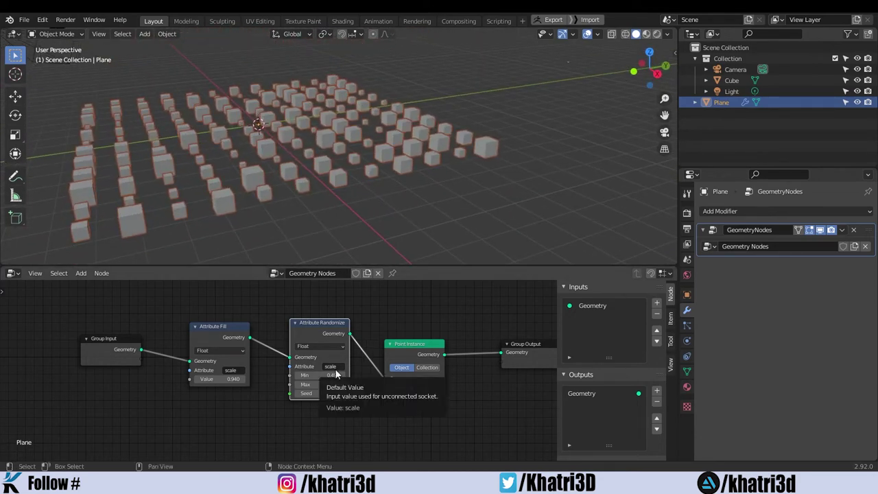
- Switch Attribute Randomize to rotation and raise its maximum to 4.880
{"action": "left_click", "coordinate": [334, 367]}
{"action": "type", "text": "rotation"}
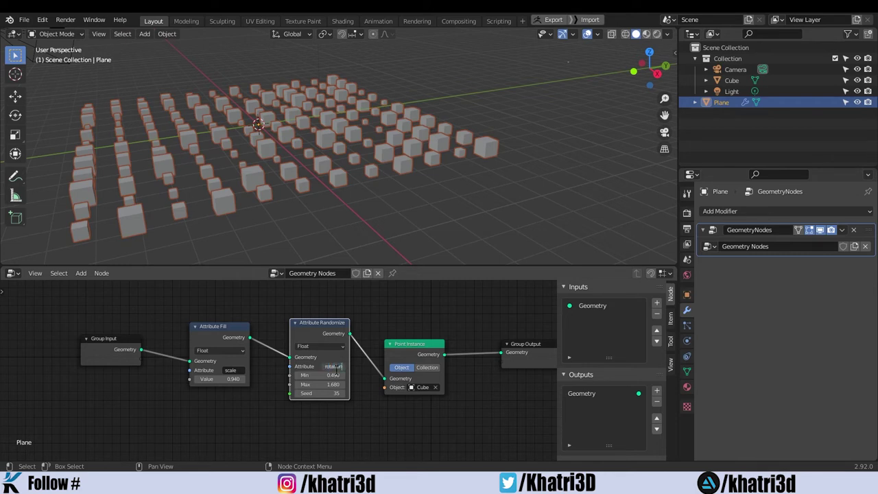
{"action": "key", "text": "Return"}
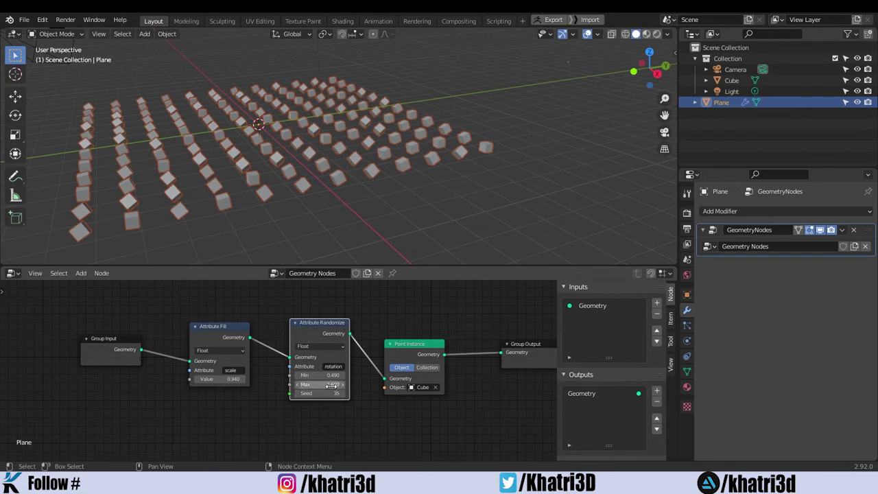
{"action": "mouse_move", "coordinate": [330, 386]}
{"action": "left_mouse_down"}
{"action": "mouse_move", "coordinate": [343, 385]}
{"action": "mouse_move", "coordinate": [326, 373]}
{"action": "left_mouse_up"}
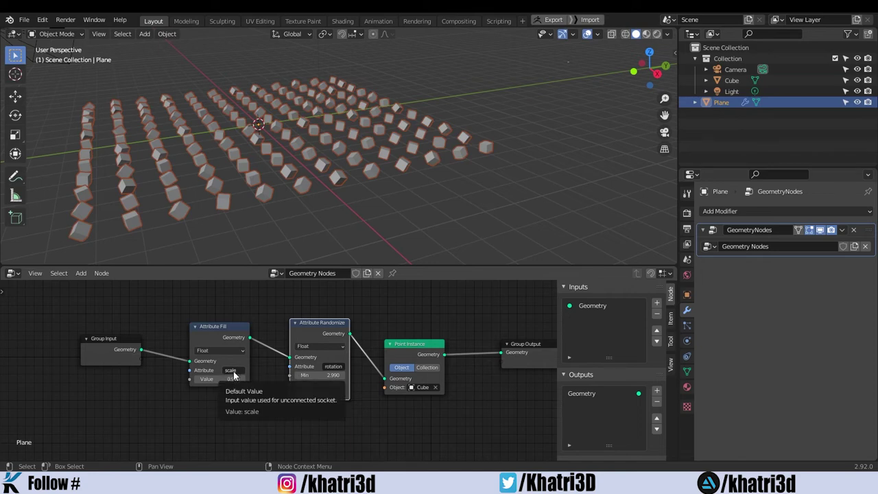
- Orbit over the rotated cube grid and resize the 3D view and node editor
{"action": "mouse_move", "coordinate": [426, 178]}
{"action": "middle_mouse_down"}
{"action": "mouse_move", "coordinate": [421, 159]}
{"action": "mouse_move", "coordinate": [344, 200]}
{"action": "mouse_move", "coordinate": [382, 155]}
{"action": "middle_mouse_up"}
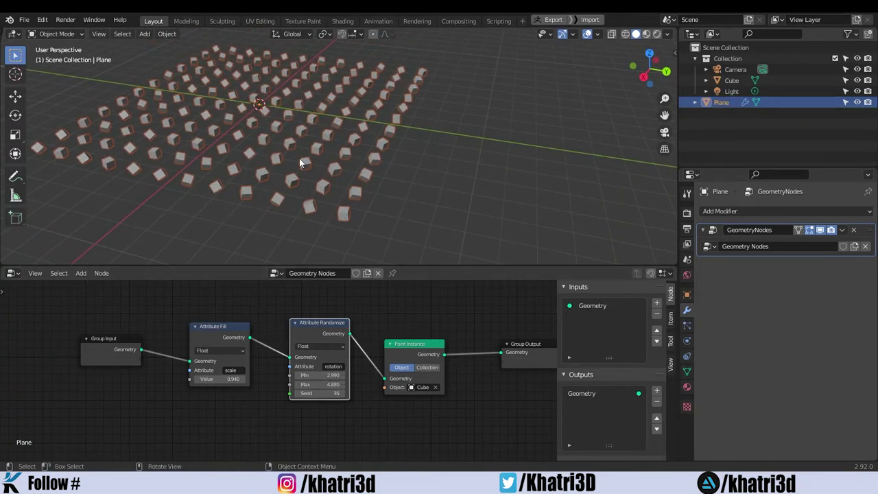
{"action": "middle_click_drag", "start_coordinate": [299, 158], "coordinate": [349, 187]}
{"action": "left_click_drag", "start_coordinate": [418, 264], "coordinate": [415, 305]}
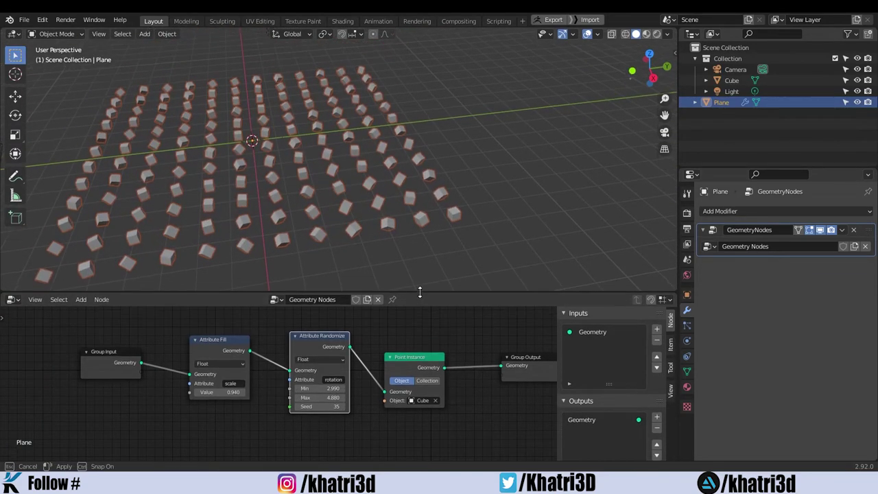
{"action": "mouse_move", "coordinate": [336, 242]}
{"action": "middle_mouse_down"}
{"action": "mouse_move", "coordinate": [402, 200]}
{"action": "mouse_move", "coordinate": [277, 176]}
{"action": "mouse_move", "coordinate": [254, 219]}
{"action": "mouse_move", "coordinate": [377, 208]}
{"action": "middle_mouse_up"}
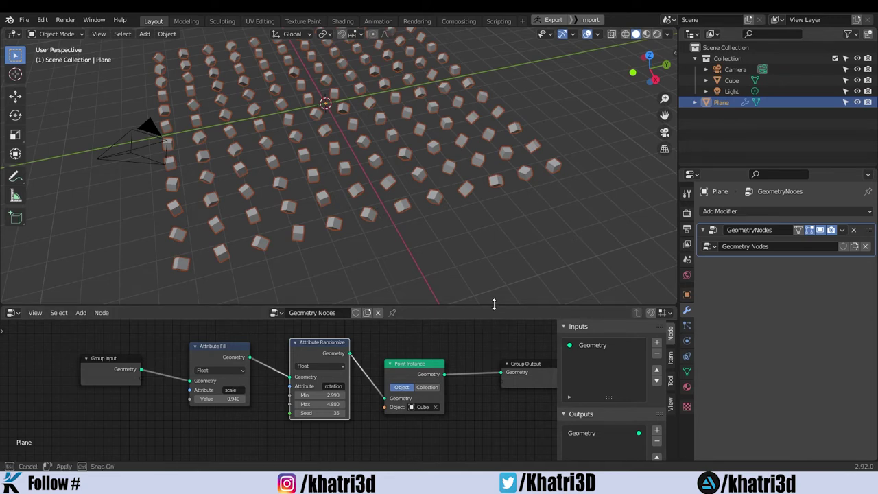
{"action": "left_click_drag", "start_coordinate": [493, 304], "coordinate": [494, 242]}
{"action": "middle_click_drag", "start_coordinate": [493, 339], "coordinate": [400, 345]}
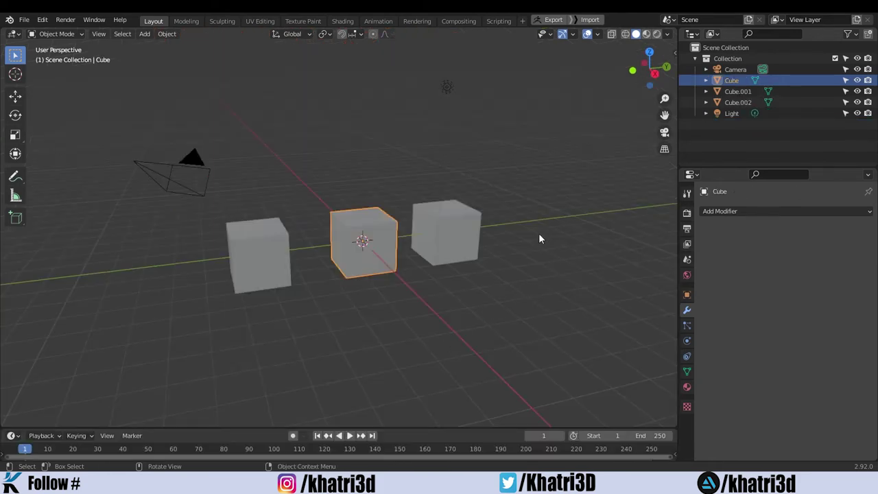
- Give the middle cube an Array modifier with count 8 and relative offset X 1.900
{"action": "mouse_move", "coordinate": [505, 234]}
{"action": "middle_mouse_down"}
{"action": "mouse_move", "coordinate": [433, 226]}
{"action": "mouse_move", "coordinate": [591, 240]}
{"action": "mouse_move", "coordinate": [522, 212]}
{"action": "middle_mouse_up"}
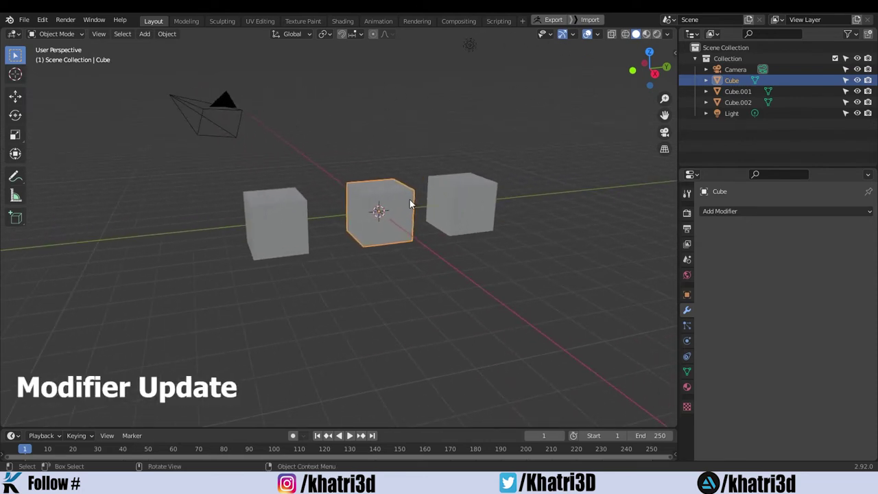
{"action": "mouse_move", "coordinate": [446, 222]}
{"action": "middle_mouse_down"}
{"action": "mouse_move", "coordinate": [509, 288]}
{"action": "mouse_move", "coordinate": [467, 268]}
{"action": "middle_mouse_up"}
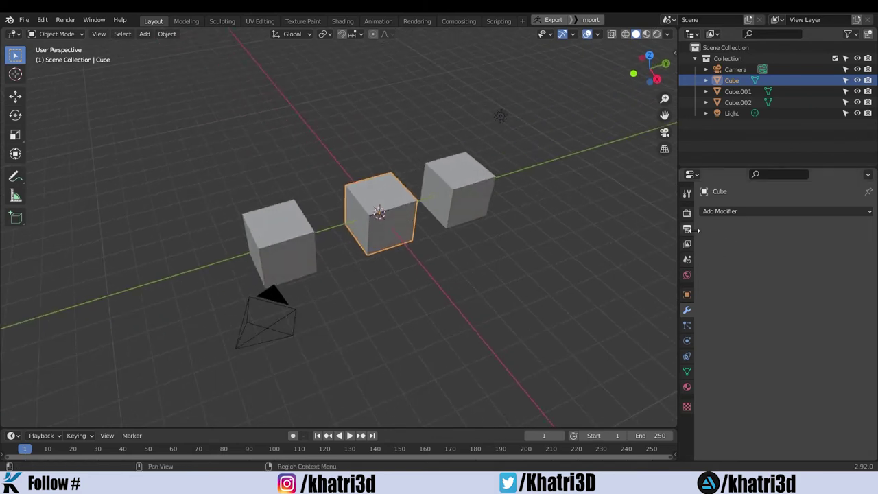
{"action": "left_click", "coordinate": [725, 212]}
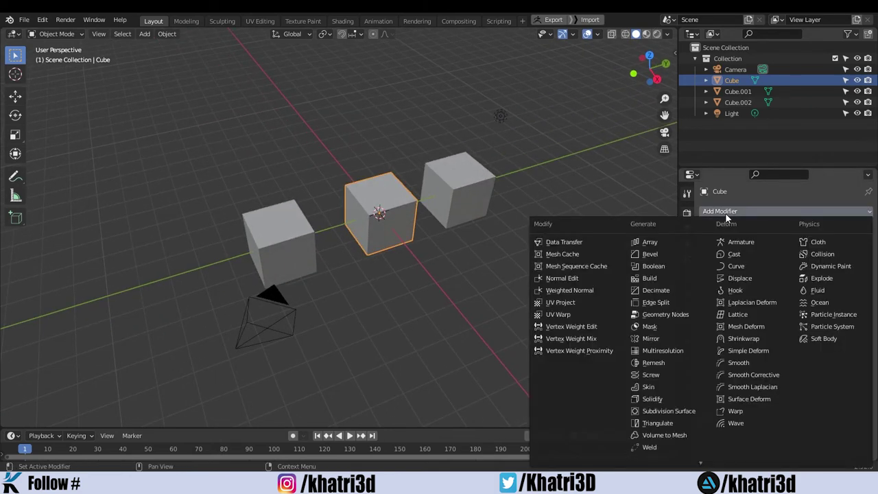
{"action": "left_click", "coordinate": [671, 243]}
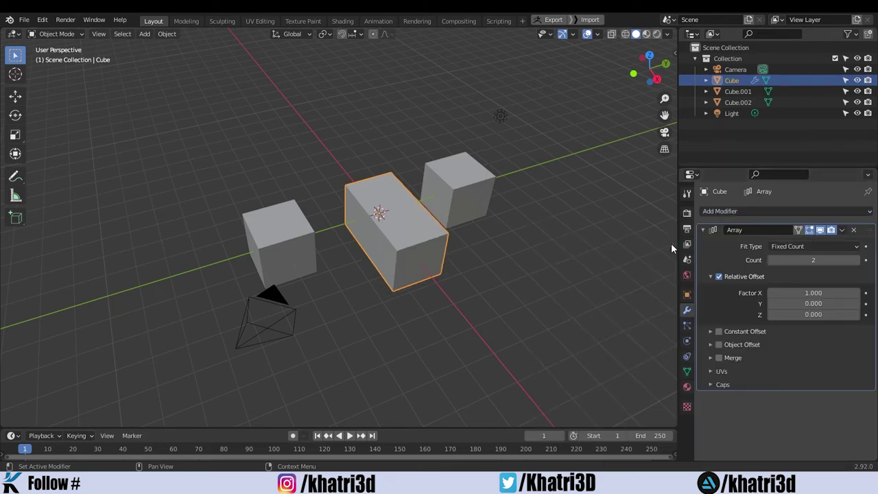
{"action": "middle_click_drag", "start_coordinate": [601, 321], "coordinate": [563, 285], "text": "shift"}
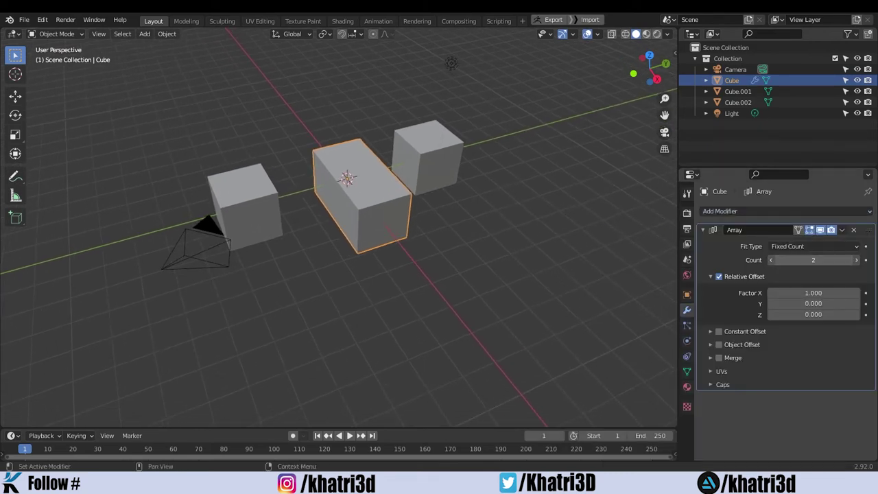
{"action": "left_click_drag", "start_coordinate": [812, 260], "coordinate": [833, 260]}
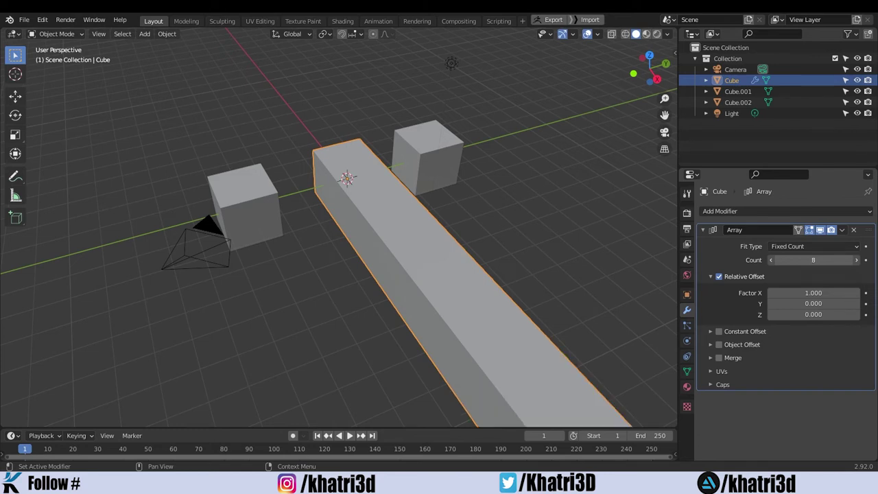
{"action": "left_click_drag", "start_coordinate": [813, 292], "coordinate": [844, 292]}
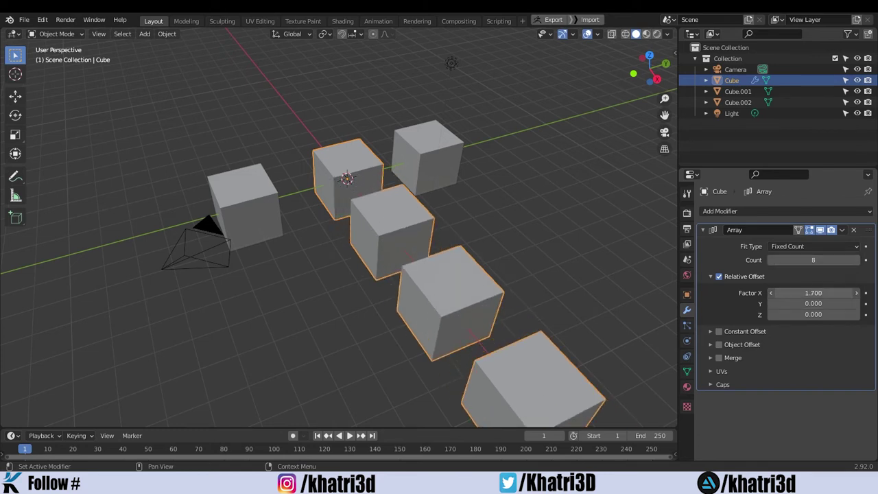
- Zoom out to see the whole array and select a plain cube
{"action": "left_click_drag", "start_coordinate": [664, 98], "coordinate": [664, 137]}
{"action": "middle_click_drag", "start_coordinate": [533, 238], "coordinate": [526, 156], "text": "shift"}
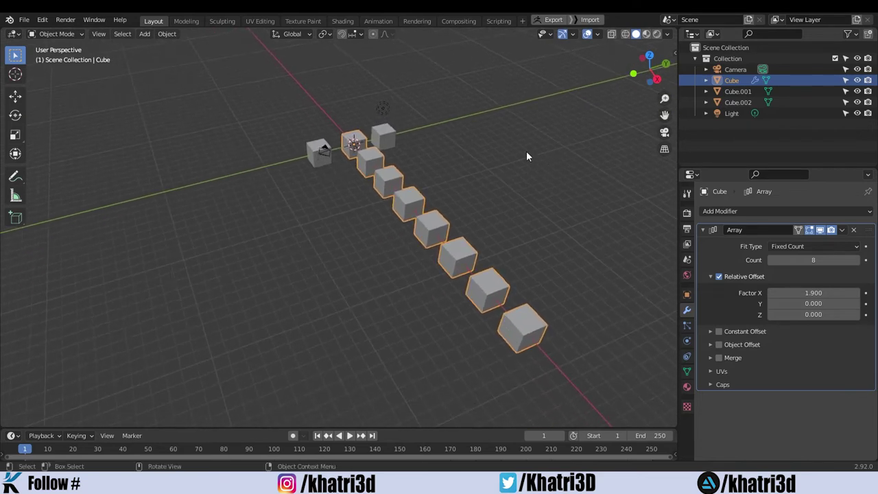
{"action": "left_click", "coordinate": [389, 133]}
{"action": "left_click", "coordinate": [313, 156]}
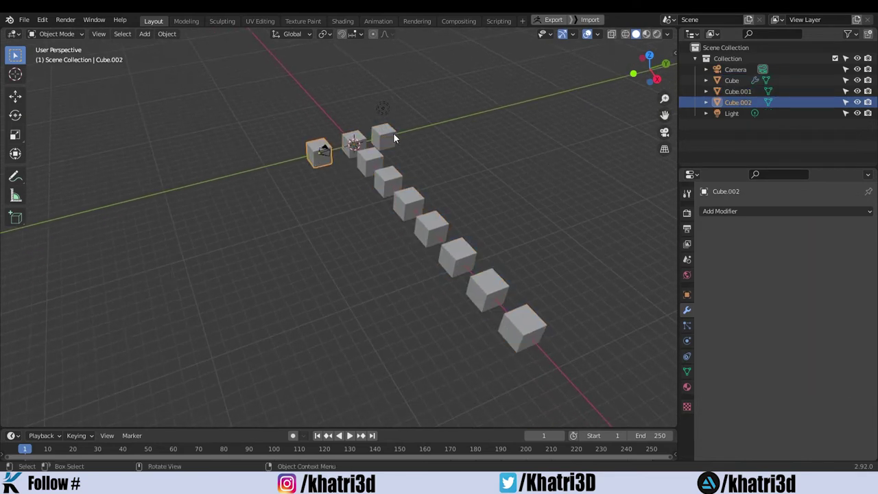
- Select Cube.001 and Cube.002, then make the arrayed Cube active
{"action": "left_click", "coordinate": [393, 133]}
{"action": "left_click", "coordinate": [335, 155]}
{"action": "left_click", "coordinate": [395, 134]}
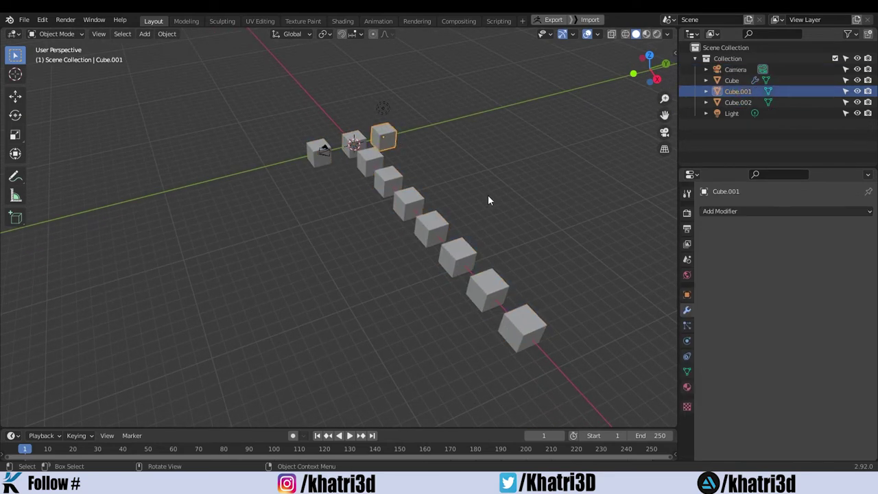
{"action": "mouse_move", "coordinate": [488, 194]}
{"action": "middle_mouse_down"}
{"action": "mouse_move", "coordinate": [487, 204]}
{"action": "mouse_move", "coordinate": [503, 195]}
{"action": "mouse_move", "coordinate": [476, 222]}
{"action": "mouse_move", "coordinate": [366, 189]}
{"action": "middle_mouse_up"}
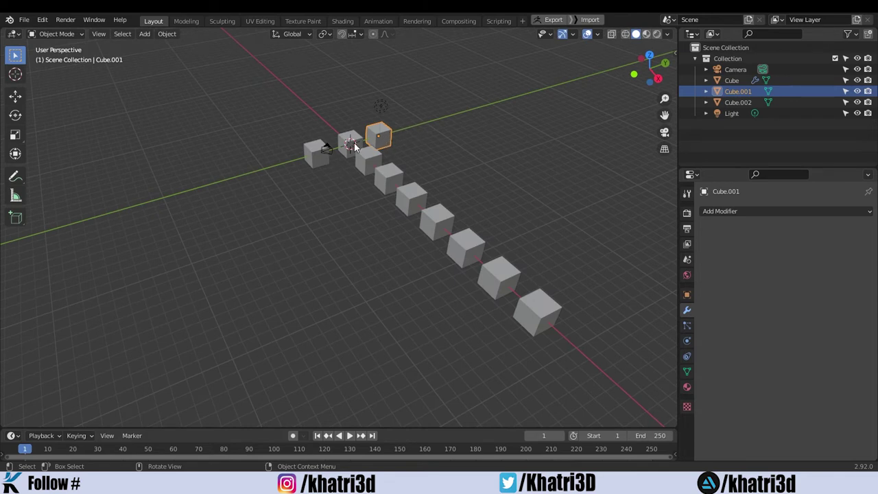
{"action": "left_click", "coordinate": [316, 160], "text": "shift"}
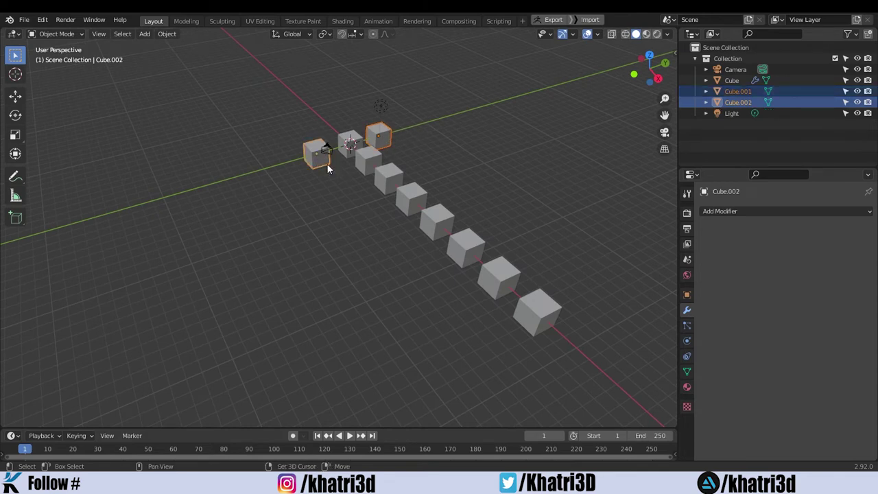
{"action": "left_click", "coordinate": [410, 201], "text": "shift"}
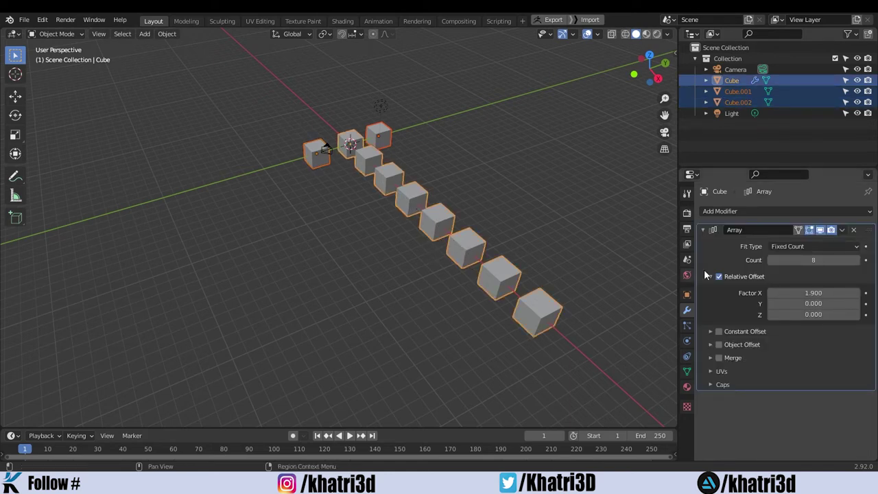
- Copy the Array modifier to the selected cubes and check the three rows
{"action": "left_click", "coordinate": [842, 230]}
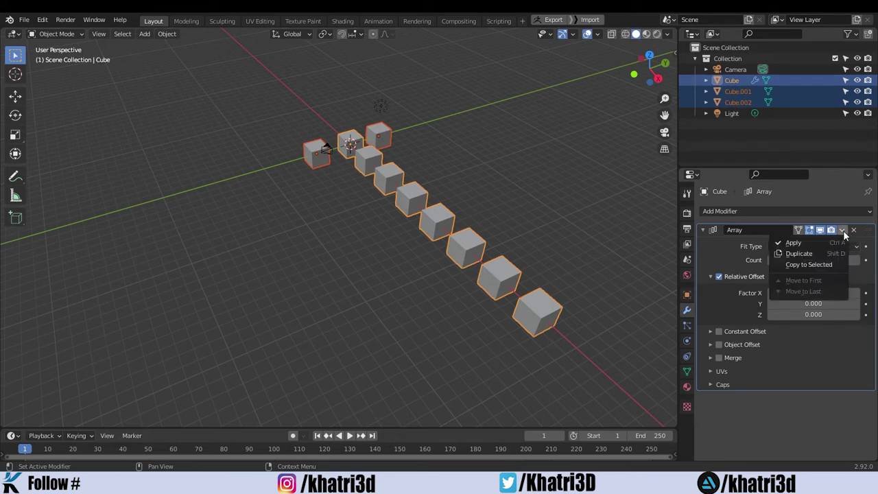
{"action": "left_click", "coordinate": [825, 264]}
{"action": "middle_click_drag", "start_coordinate": [578, 227], "coordinate": [562, 230]}
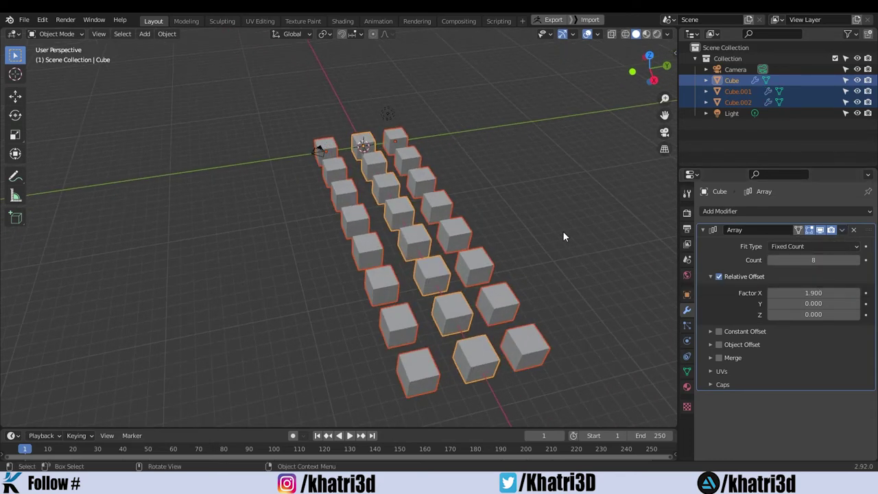
{"action": "left_click", "coordinate": [343, 201]}
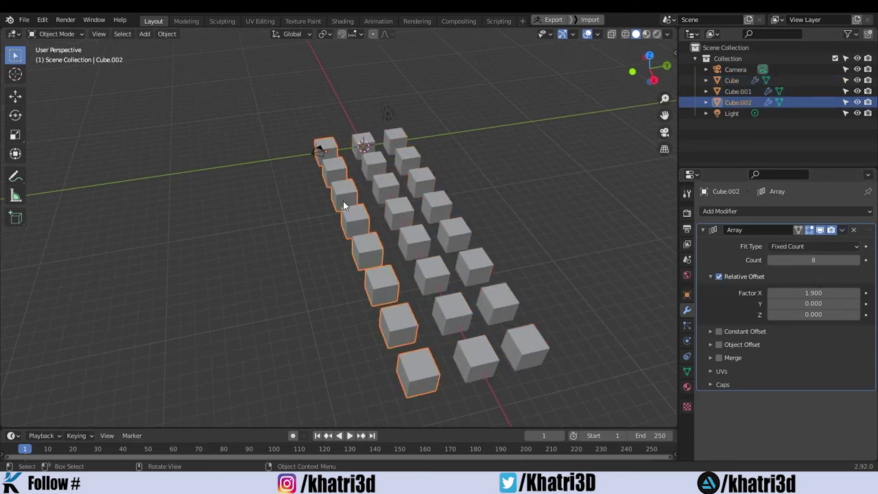
{"action": "left_click", "coordinate": [395, 201]}
{"action": "left_click", "coordinate": [432, 199]}
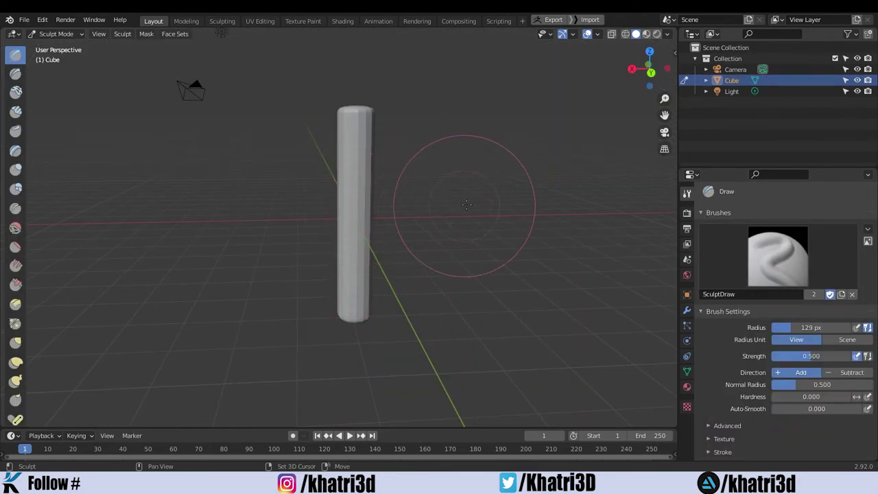
- Switch to the Grab brush, test pulling the pillar's side, and undo the strokes
{"action": "middle_click_drag", "start_coordinate": [468, 225], "coordinate": [464, 192]}
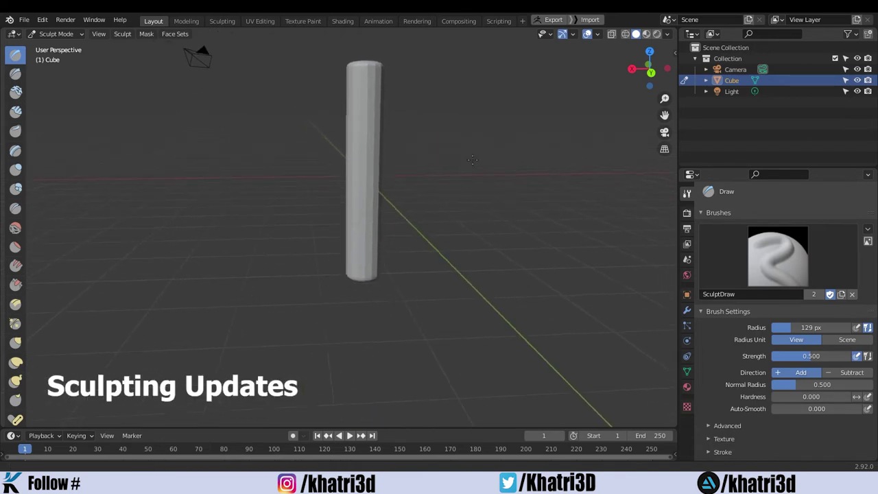
{"action": "key", "text": "g"}
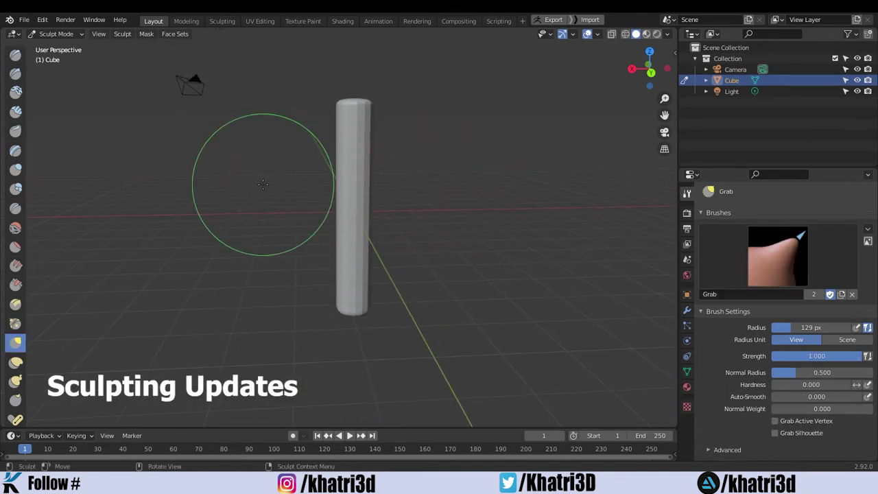
{"action": "left_click_drag", "start_coordinate": [358, 182], "coordinate": [421, 206]}
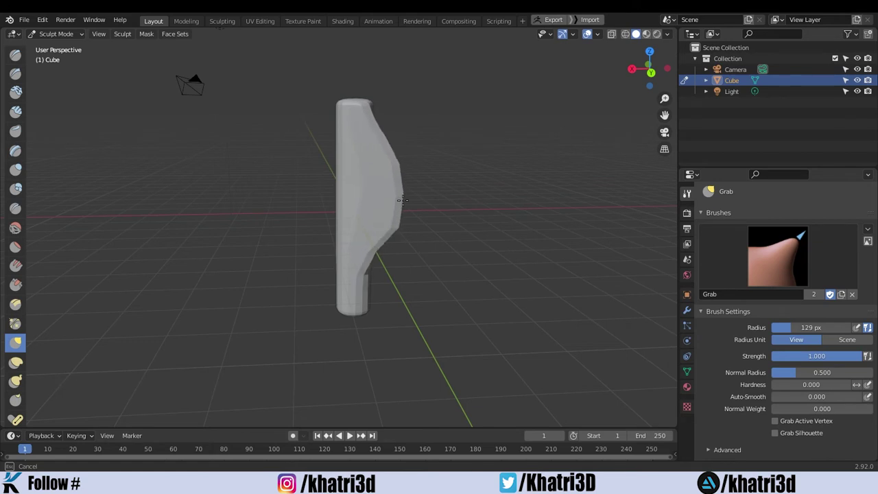
{"action": "mouse_move", "coordinate": [421, 206]}
{"action": "middle_mouse_down"}
{"action": "mouse_move", "coordinate": [351, 182]}
{"action": "mouse_move", "coordinate": [229, 184]}
{"action": "mouse_move", "coordinate": [345, 209]}
{"action": "mouse_move", "coordinate": [386, 186]}
{"action": "mouse_move", "coordinate": [325, 184]}
{"action": "middle_mouse_up"}
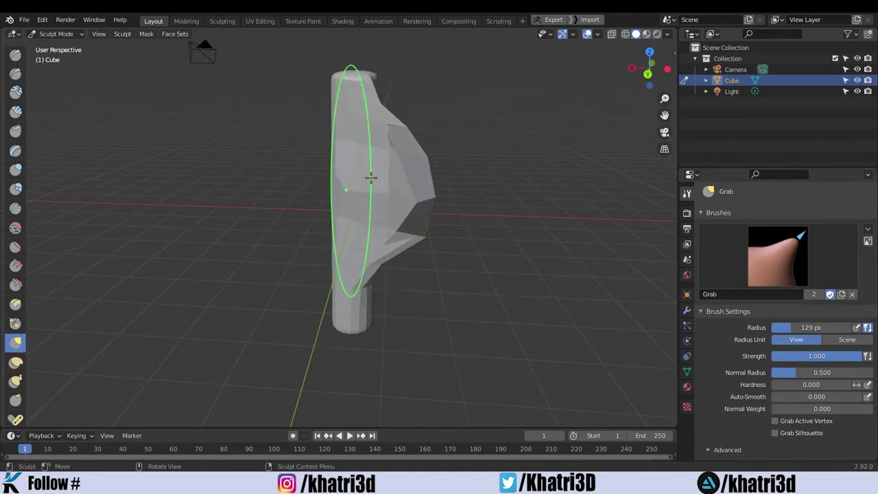
{"action": "key", "text": "ctrl+z"}
{"action": "key", "text": "ctrl+z"}
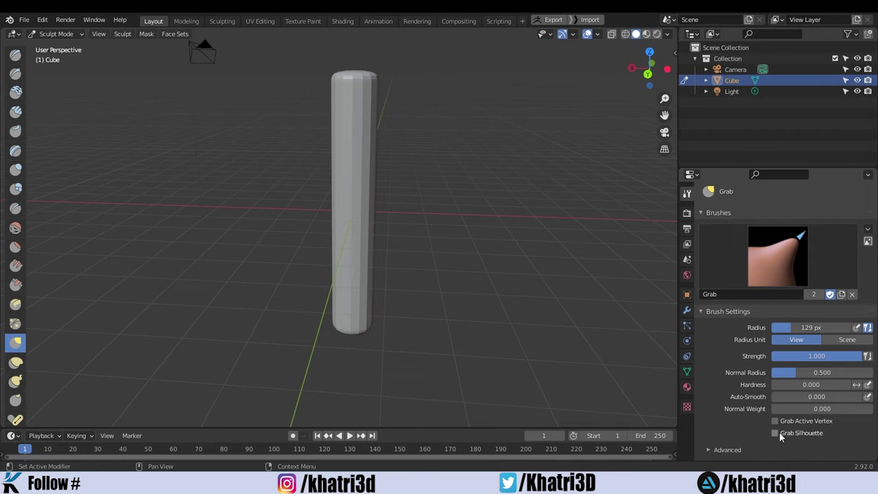
- Set the Grab radius to 116 px and pull a bulge out of the cylinder's left side
{"action": "key", "text": "f"}
{"action": "left_click", "coordinate": [349, 192]}
{"action": "left_click_drag", "start_coordinate": [348, 193], "coordinate": [366, 197]}
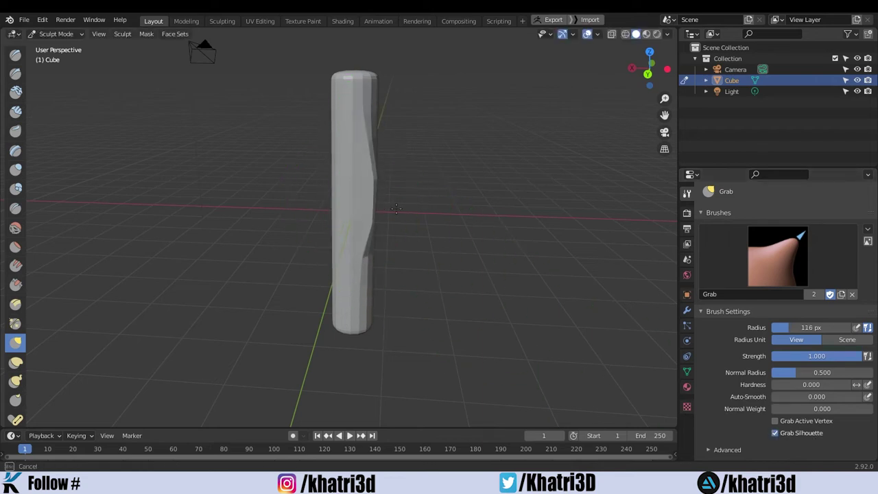
{"action": "left_click_drag", "start_coordinate": [420, 223], "coordinate": [418, 220]}
{"action": "middle_click_drag", "start_coordinate": [418, 219], "coordinate": [337, 212]}
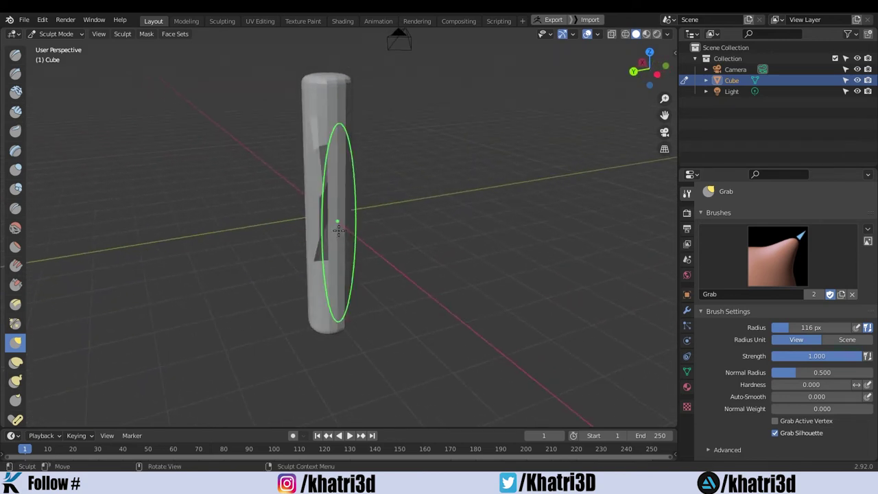
{"action": "mouse_move", "coordinate": [299, 207]}
{"action": "left_mouse_down"}
{"action": "mouse_move", "coordinate": [311, 203]}
{"action": "mouse_move", "coordinate": [255, 264]}
{"action": "left_mouse_up"}
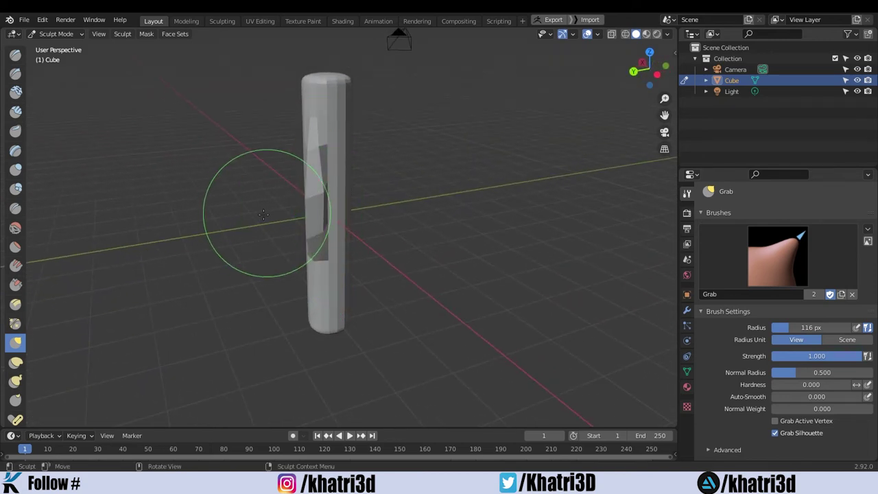
{"action": "mouse_move", "coordinate": [255, 265]}
{"action": "middle_mouse_down"}
{"action": "mouse_move", "coordinate": [343, 219]}
{"action": "mouse_move", "coordinate": [336, 200]}
{"action": "middle_mouse_up"}
{"action": "mouse_move", "coordinate": [336, 200]}
{"action": "left_mouse_down"}
{"action": "mouse_move", "coordinate": [311, 198]}
{"action": "mouse_move", "coordinate": [267, 220]}
{"action": "left_mouse_up"}
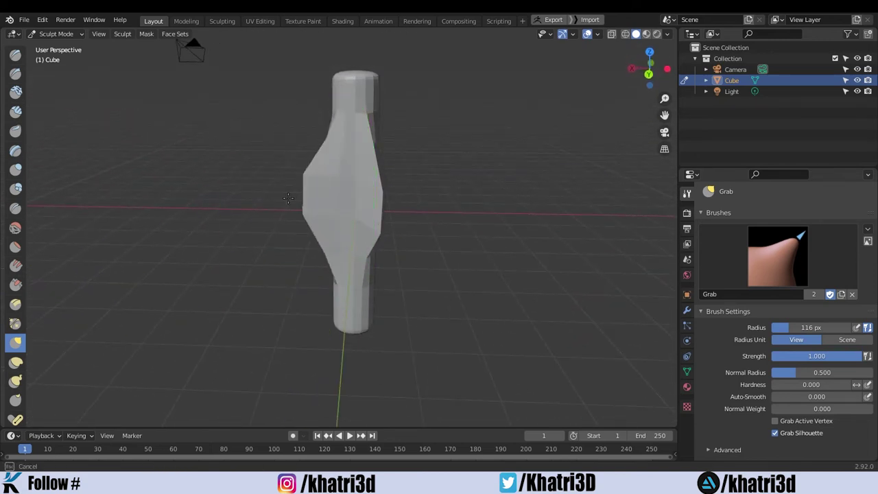
{"action": "middle_click_drag", "start_coordinate": [267, 221], "coordinate": [392, 220]}
- Widen the bulge, shift the lower section sideways, and reduce the radius to 76 px
{"action": "left_click_drag", "start_coordinate": [337, 197], "coordinate": [313, 200]}
{"action": "mouse_move", "coordinate": [465, 200]}
{"action": "middle_mouse_down"}
{"action": "mouse_move", "coordinate": [313, 200]}
{"action": "mouse_move", "coordinate": [372, 226]}
{"action": "middle_mouse_up"}
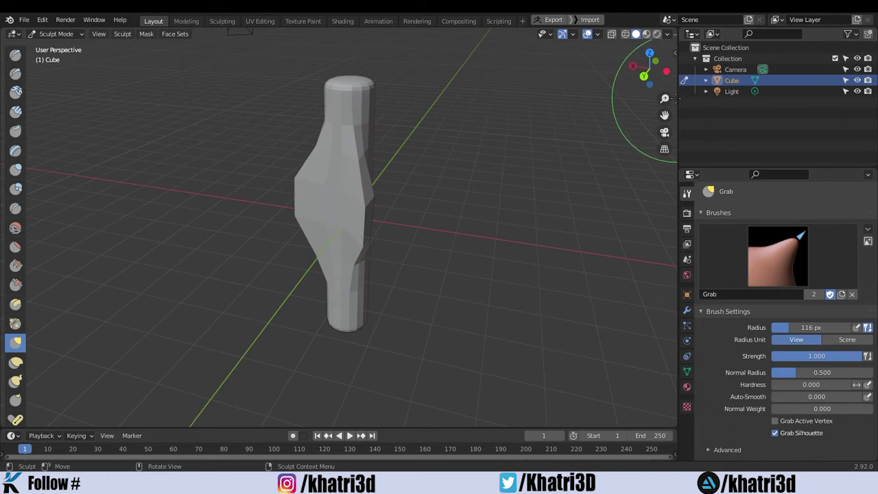
{"action": "left_click_drag", "start_coordinate": [371, 138], "coordinate": [370, 138]}
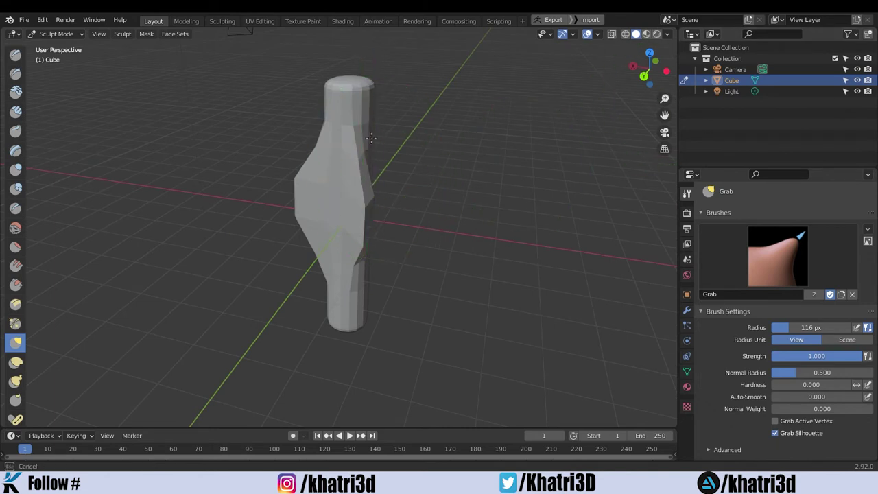
{"action": "middle_click_drag", "start_coordinate": [372, 274], "coordinate": [411, 284]}
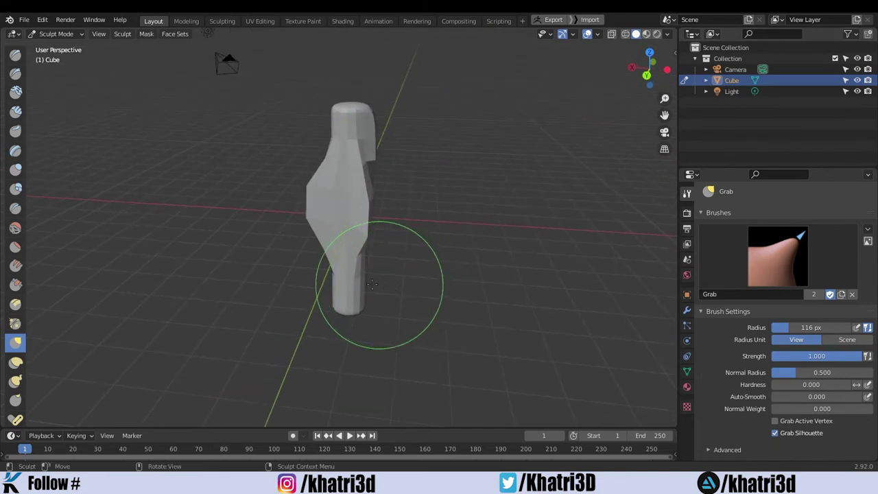
{"action": "left_click_drag", "start_coordinate": [364, 284], "coordinate": [328, 290]}
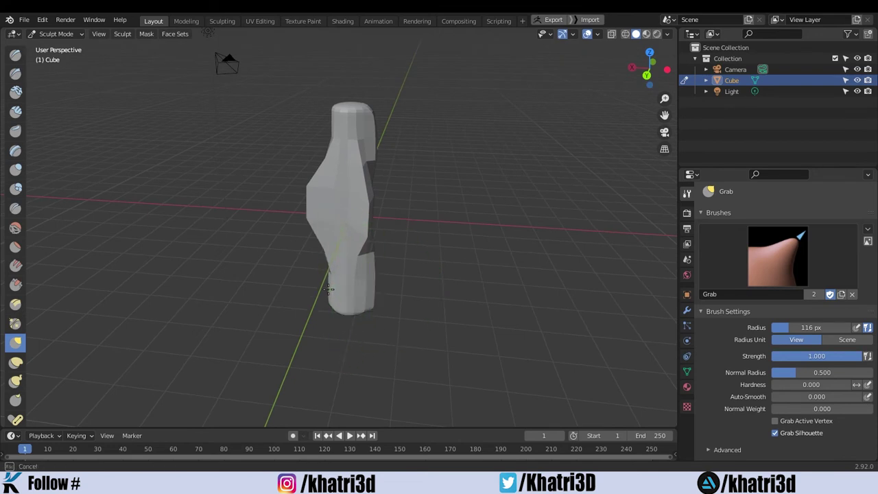
{"action": "key", "text": "f"}
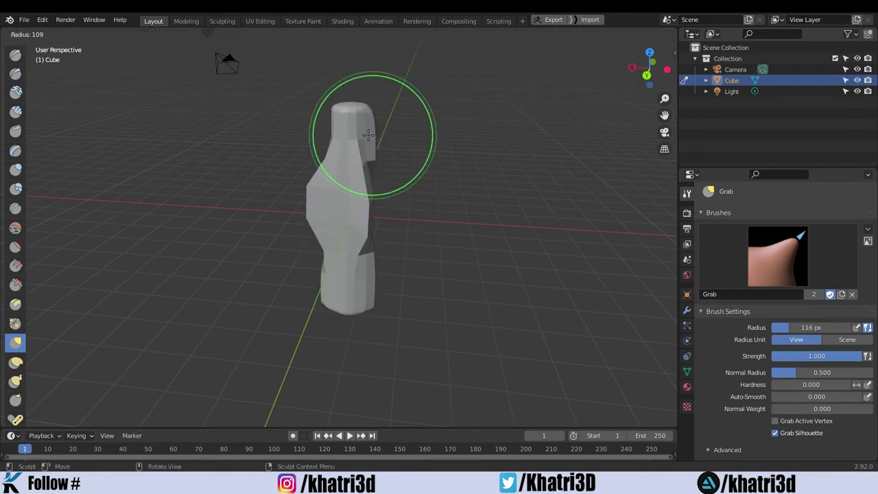
{"action": "left_click", "coordinate": [350, 137]}
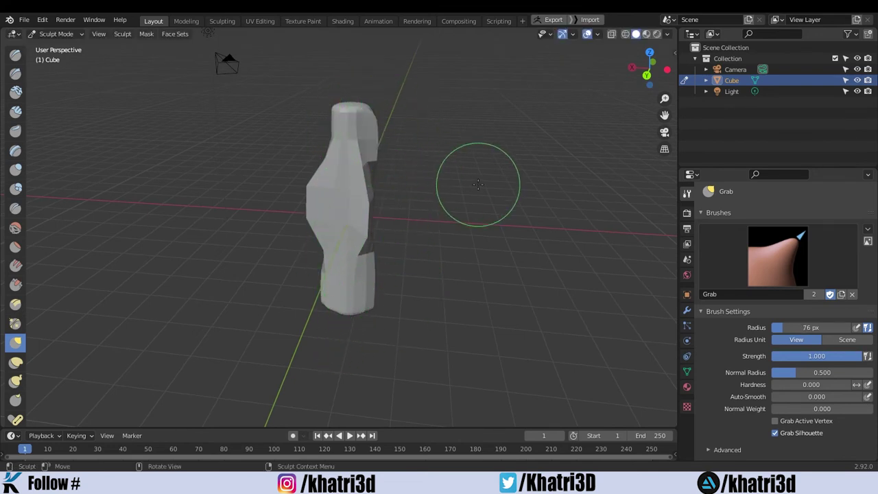
{"action": "mouse_move", "coordinate": [478, 176]}
{"action": "middle_mouse_down"}
{"action": "mouse_move", "coordinate": [352, 224]}
{"action": "mouse_move", "coordinate": [505, 318]}
{"action": "mouse_move", "coordinate": [558, 283]}
{"action": "middle_mouse_up"}
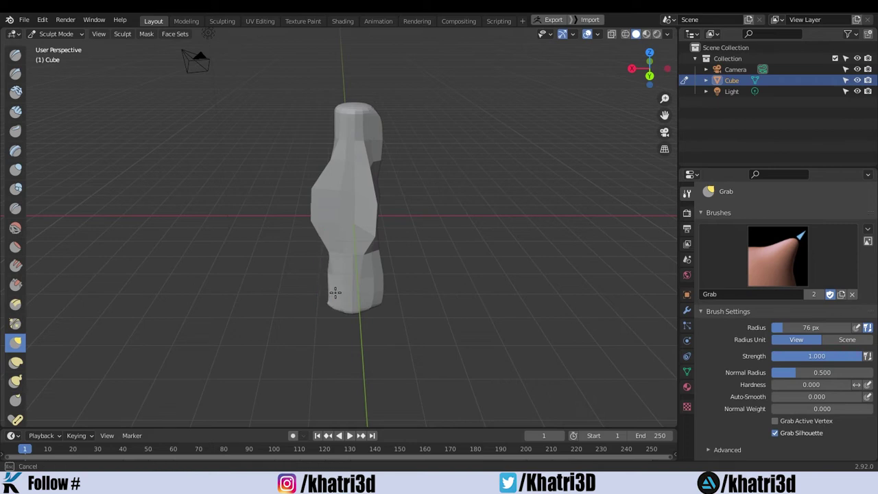
{"action": "middle_click_drag", "start_coordinate": [462, 237], "coordinate": [407, 222]}
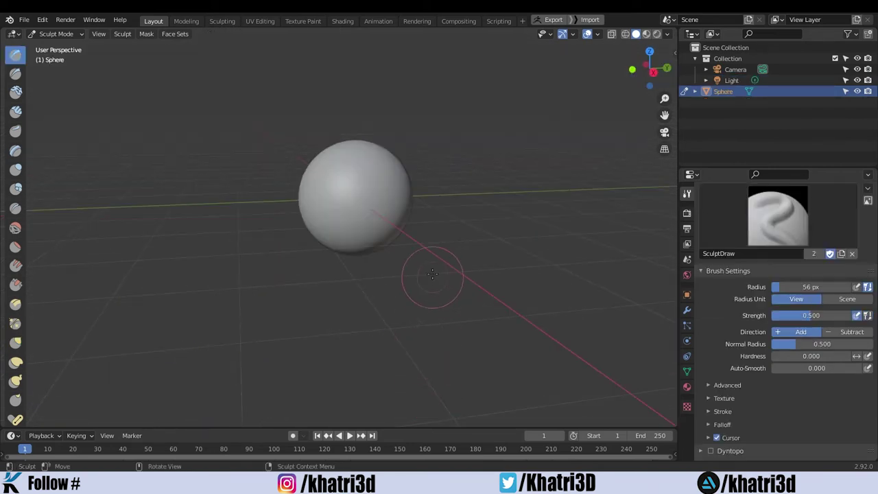
- Select the Snake Hook brush with a 104 px radius
{"action": "middle_click_drag", "start_coordinate": [476, 200], "coordinate": [452, 205]}
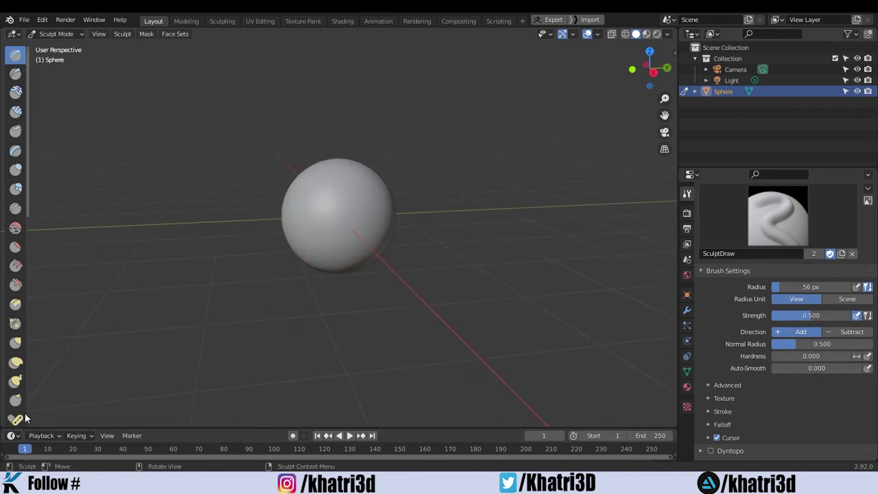
{"action": "left_click", "coordinate": [16, 380]}
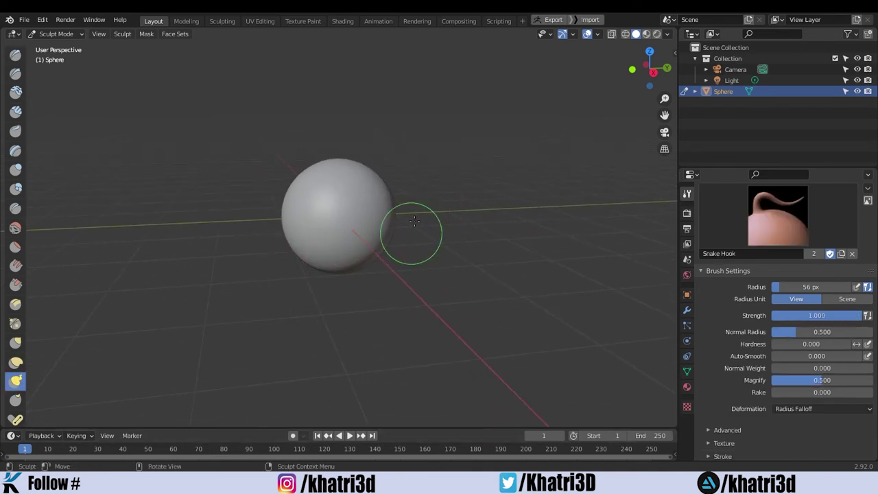
{"action": "key", "text": "f"}
{"action": "left_click", "coordinate": [384, 206]}
- Pull test protrusions from the sphere's sides and top, then undo them
{"action": "mouse_move", "coordinate": [392, 212]}
{"action": "left_mouse_down"}
{"action": "mouse_move", "coordinate": [437, 215]}
{"action": "mouse_move", "coordinate": [470, 193]}
{"action": "mouse_move", "coordinate": [483, 158]}
{"action": "left_mouse_up"}
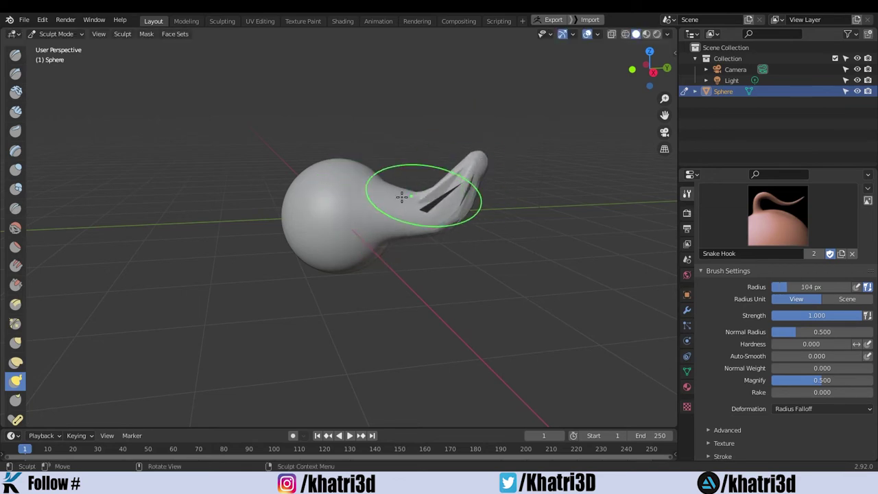
{"action": "mouse_move", "coordinate": [301, 213]}
{"action": "left_mouse_down"}
{"action": "mouse_move", "coordinate": [255, 229]}
{"action": "mouse_move", "coordinate": [196, 192]}
{"action": "left_mouse_up"}
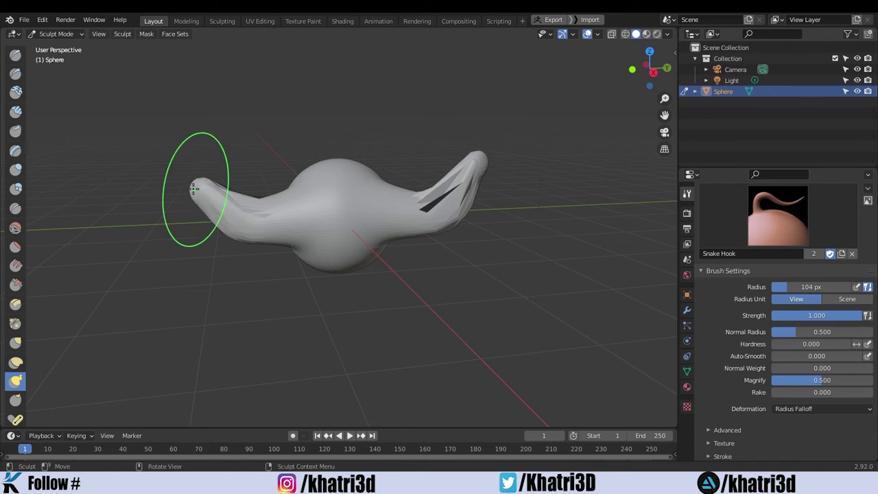
{"action": "mouse_move", "coordinate": [349, 176]}
{"action": "left_mouse_down"}
{"action": "mouse_move", "coordinate": [367, 141]}
{"action": "mouse_move", "coordinate": [425, 99]}
{"action": "mouse_move", "coordinate": [446, 66]}
{"action": "left_mouse_up"}
{"action": "middle_click_drag", "start_coordinate": [529, 176], "coordinate": [348, 216]}
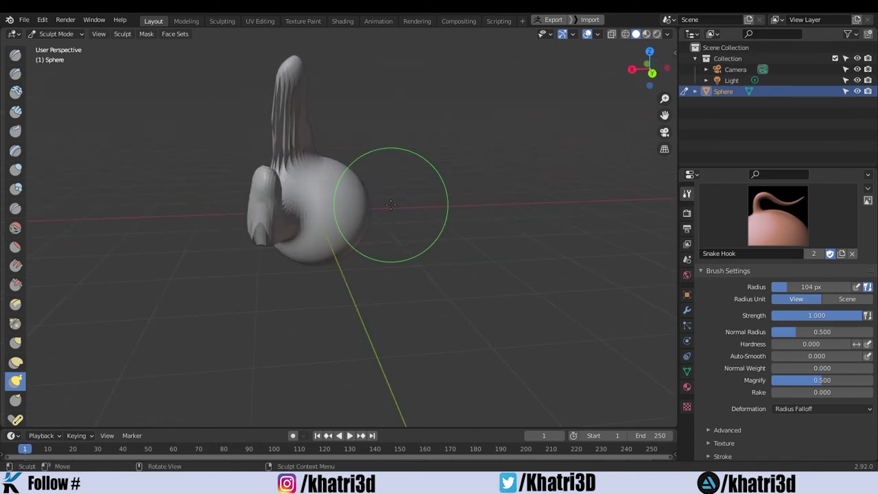
{"action": "mouse_move", "coordinate": [348, 215]}
{"action": "left_mouse_down"}
{"action": "mouse_move", "coordinate": [458, 209]}
{"action": "mouse_move", "coordinate": [447, 159]}
{"action": "left_mouse_up"}
{"action": "middle_click_drag", "start_coordinate": [414, 211], "coordinate": [447, 245]}
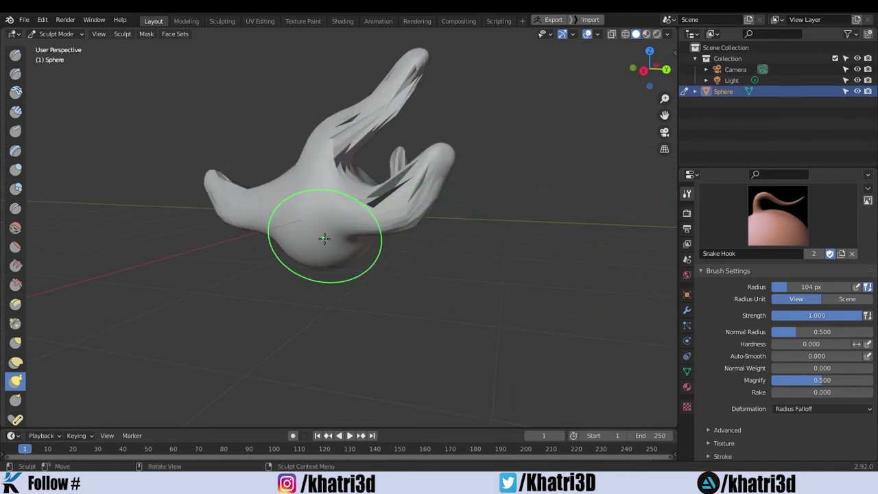
{"action": "mouse_move", "coordinate": [323, 235]}
{"action": "left_mouse_down"}
{"action": "mouse_move", "coordinate": [266, 283]}
{"action": "mouse_move", "coordinate": [157, 283]}
{"action": "left_mouse_up"}
{"action": "key", "text": "ctrl+z"}
{"action": "key", "text": "ctrl+z"}
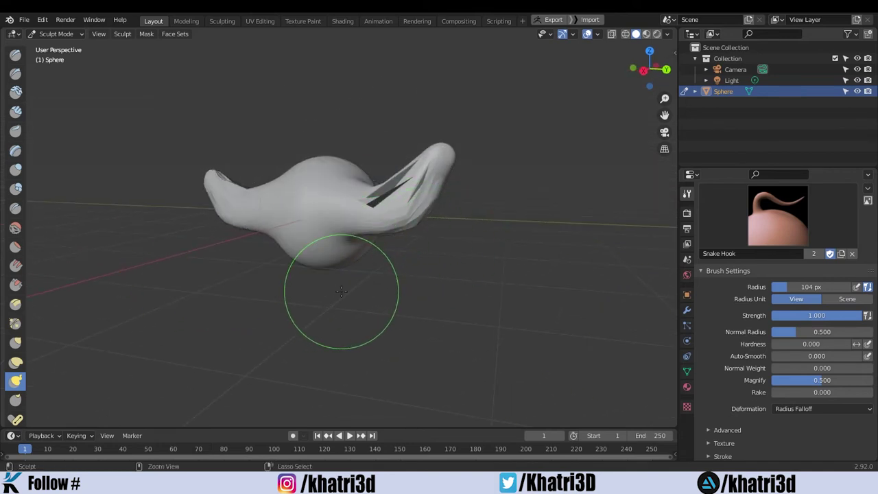
{"action": "key", "text": "ctrl+z"}
{"action": "key", "text": "ctrl+z"}
{"action": "middle_click_drag", "start_coordinate": [449, 178], "coordinate": [57, 320]}
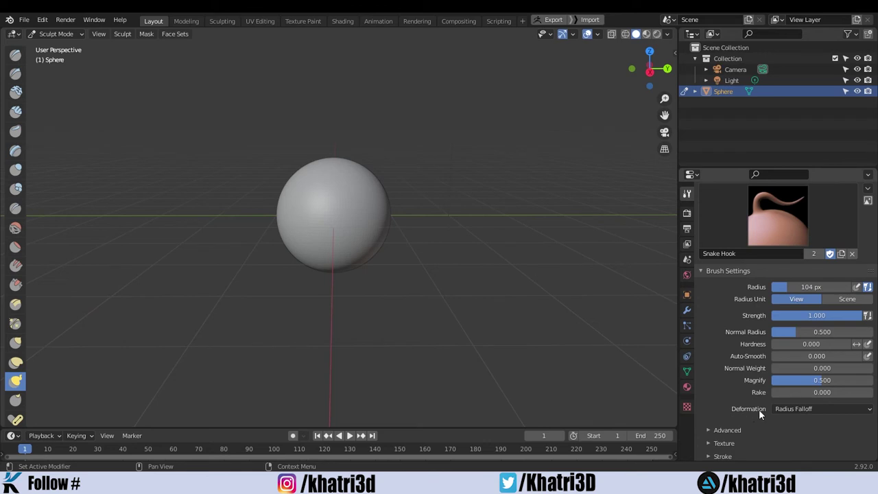
- Set the Snake Hook deformation to Elastic and the brush radius to 69 px
{"action": "left_click", "coordinate": [789, 408]}
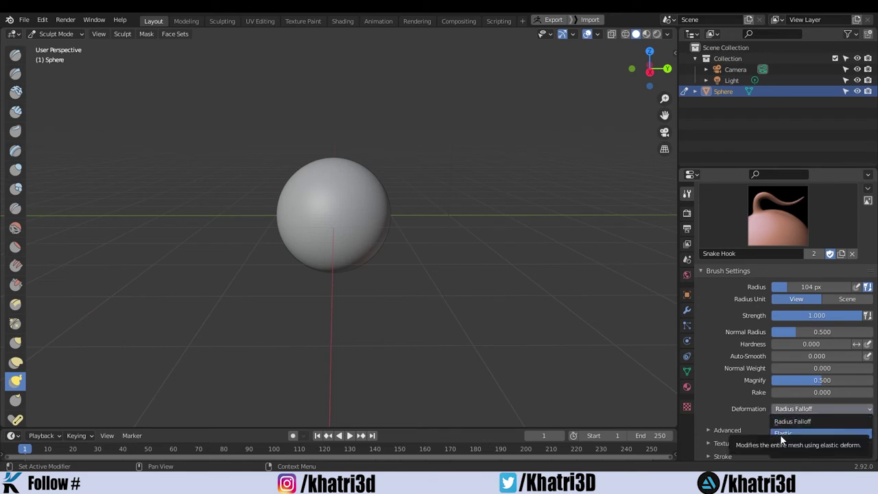
{"action": "left_click", "coordinate": [779, 434]}
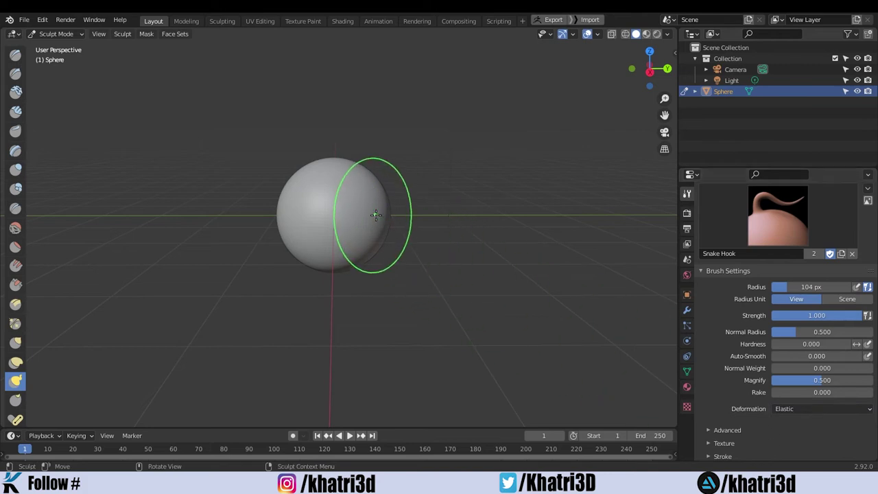
{"action": "left_click_drag", "start_coordinate": [366, 212], "coordinate": [519, 194]}
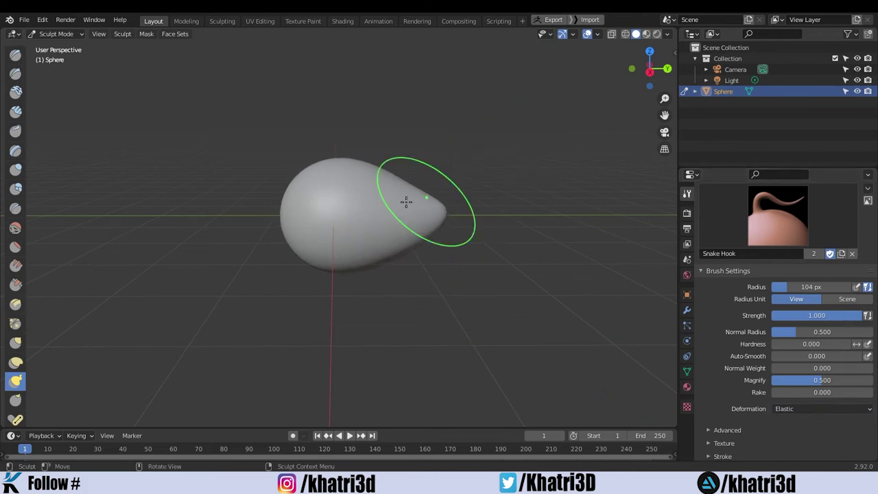
{"action": "key", "text": "f"}
{"action": "left_click", "coordinate": [288, 218]}
- Pull the sphere's left and right sides into points and stretch its lower-left
{"action": "left_click_drag", "start_coordinate": [288, 220], "coordinate": [241, 199]}
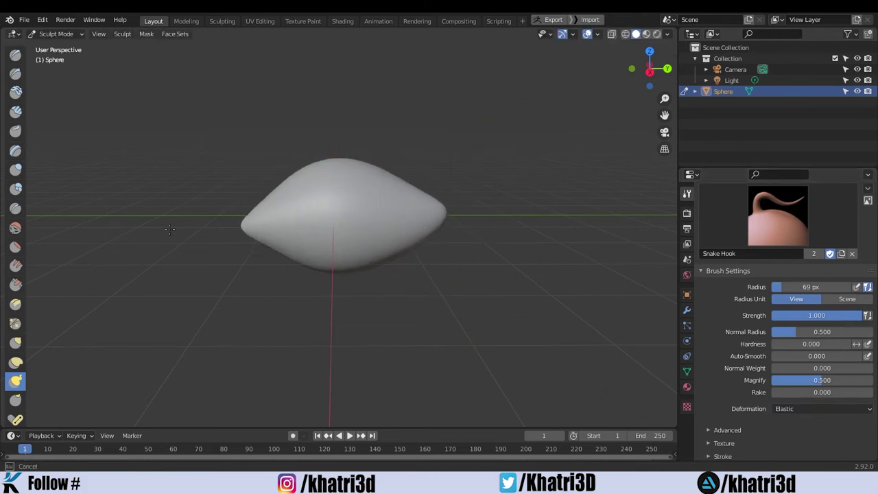
{"action": "middle_click_drag", "start_coordinate": [299, 235], "coordinate": [366, 231]}
{"action": "left_click_drag", "start_coordinate": [365, 232], "coordinate": [460, 226]}
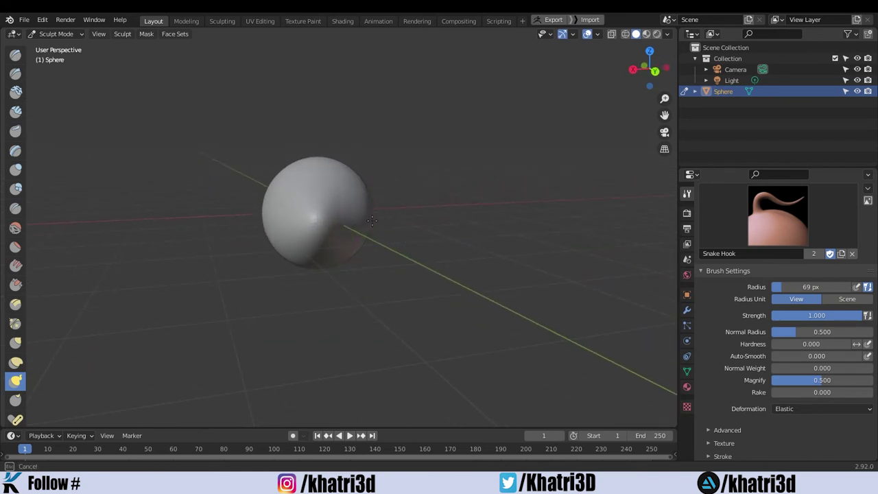
{"action": "middle_click_drag", "start_coordinate": [491, 168], "coordinate": [313, 254]}
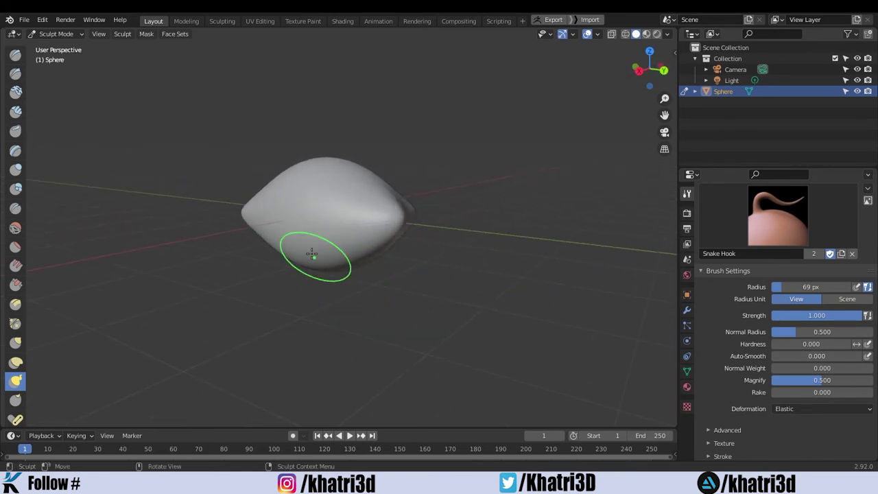
{"action": "left_click_drag", "start_coordinate": [313, 254], "coordinate": [158, 293]}
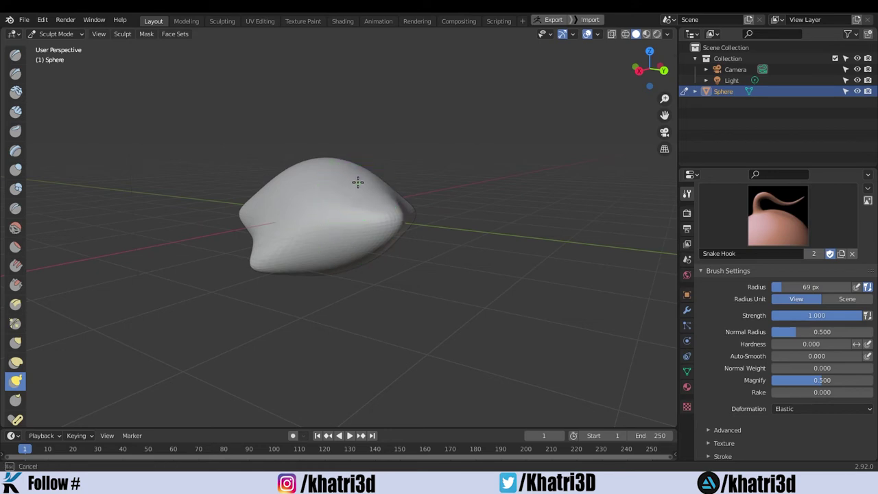
- Pull the top and upper corners into peaks and bulge the right side outward
{"action": "left_click_drag", "start_coordinate": [356, 180], "coordinate": [434, 105]}
{"action": "middle_click_drag", "start_coordinate": [455, 254], "coordinate": [235, 190]}
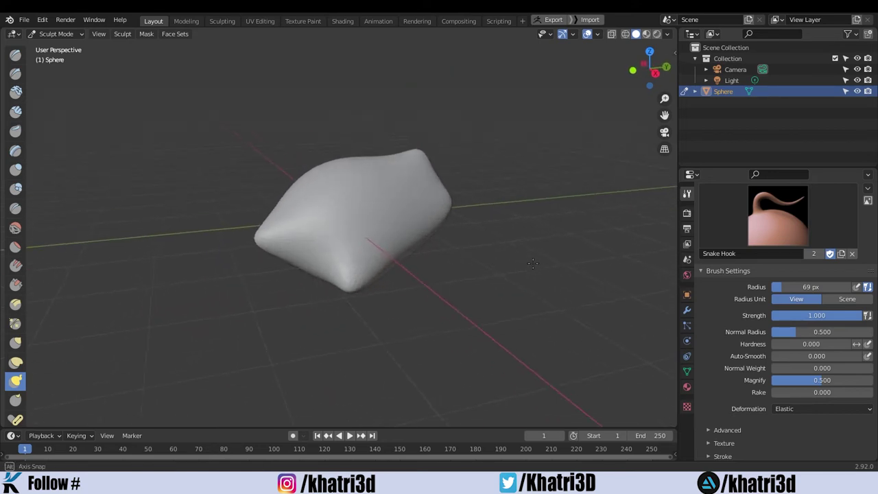
{"action": "left_click_drag", "start_coordinate": [235, 190], "coordinate": [199, 96]}
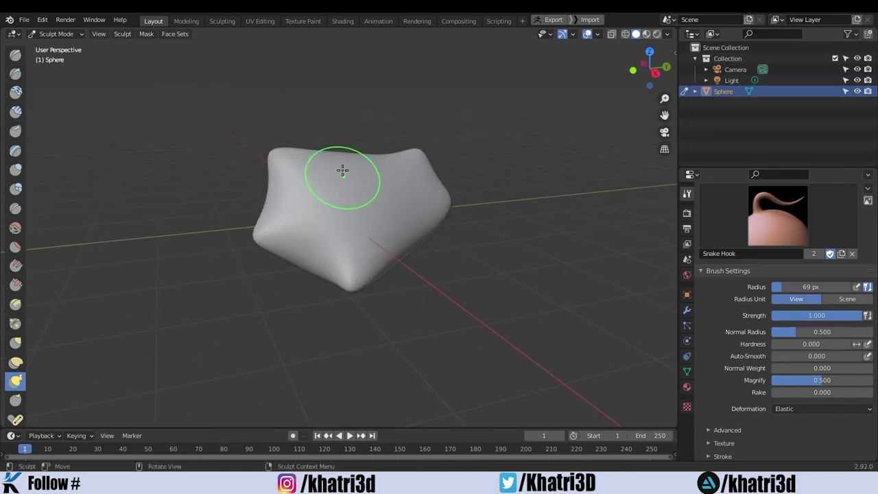
{"action": "left_click_drag", "start_coordinate": [342, 170], "coordinate": [329, 121]}
{"action": "mouse_move", "coordinate": [370, 192]}
{"action": "left_mouse_down"}
{"action": "mouse_move", "coordinate": [405, 242]}
{"action": "mouse_move", "coordinate": [512, 279]}
{"action": "left_mouse_up"}
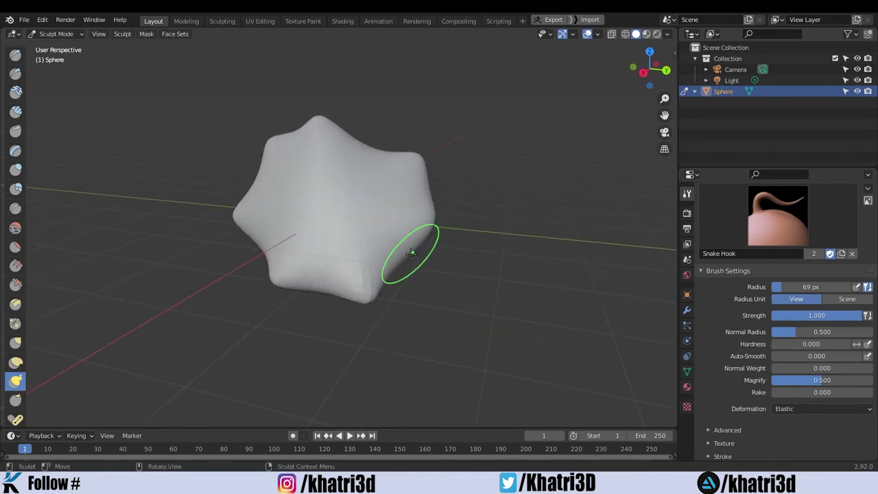
{"action": "left_click_drag", "start_coordinate": [411, 255], "coordinate": [478, 220]}
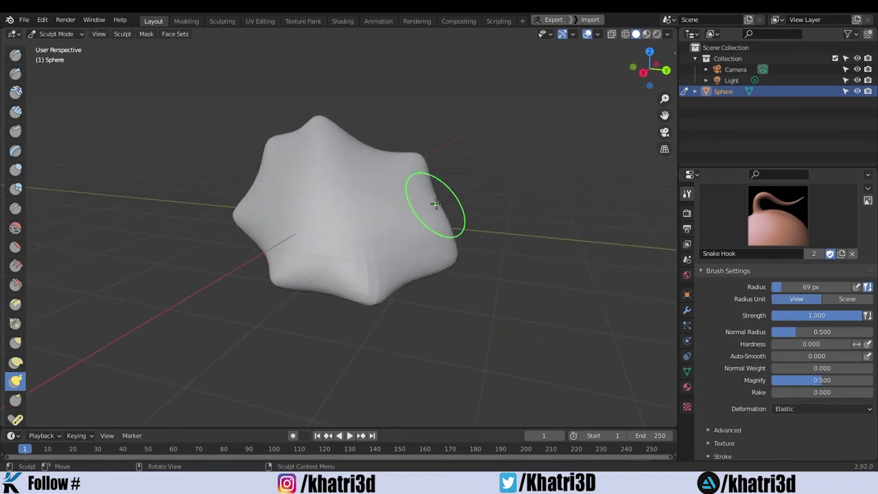
{"action": "left_click_drag", "start_coordinate": [427, 203], "coordinate": [471, 194]}
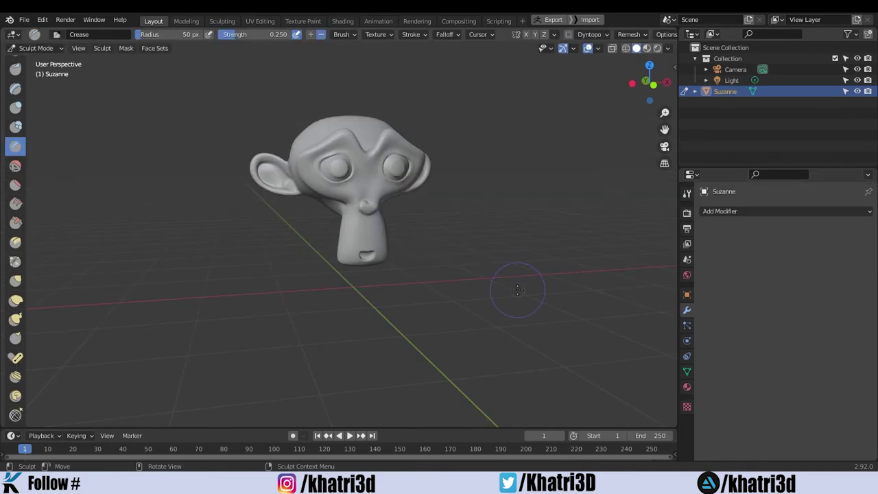
- Box-select the bottom of Suzanne's muzzle into a new purple face set with Box Face Set
{"action": "middle_click_drag", "start_coordinate": [464, 232], "coordinate": [439, 225]}
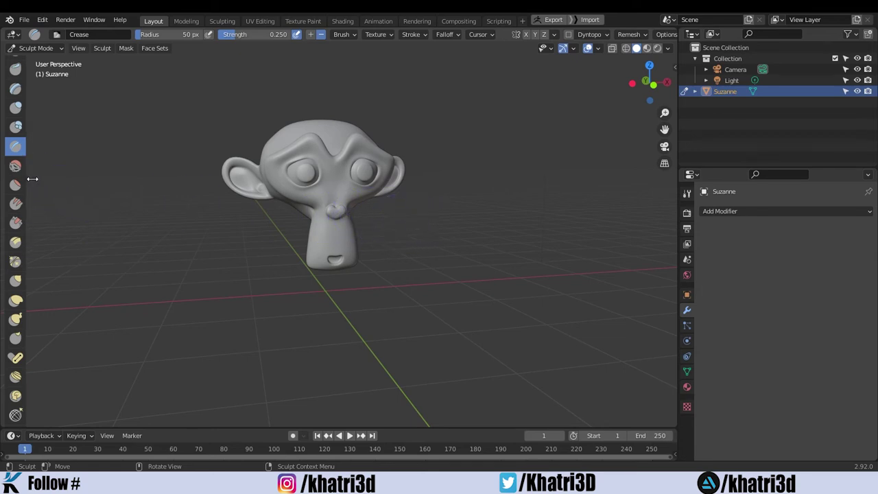
{"action": "left_click_drag", "start_coordinate": [32, 178], "coordinate": [41, 179]}
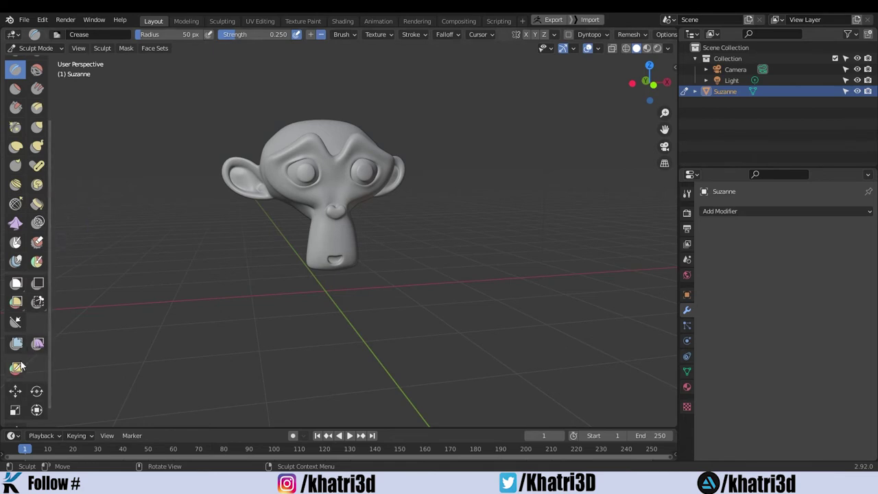
{"action": "left_click", "coordinate": [16, 302]}
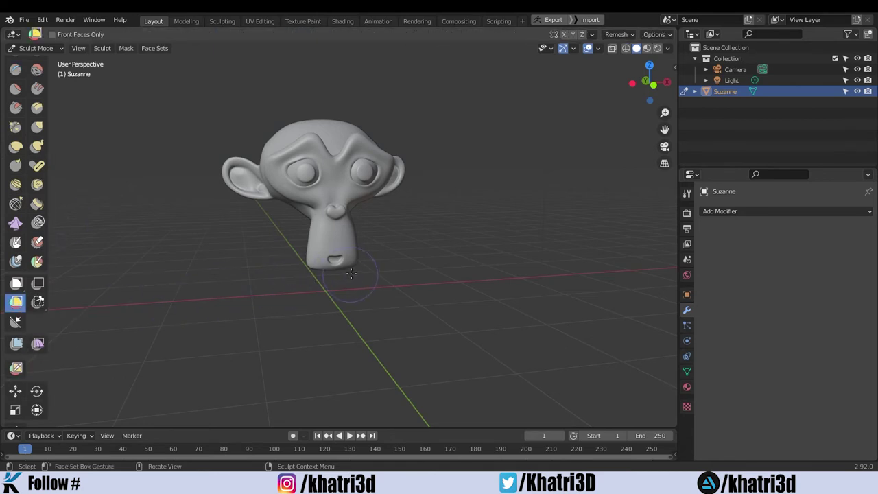
{"action": "left_click_drag", "start_coordinate": [370, 247], "coordinate": [280, 299]}
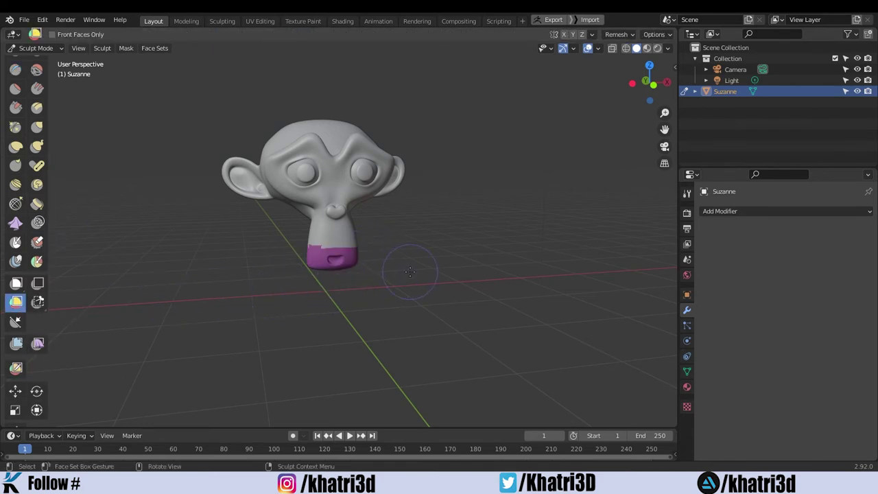
{"action": "mouse_move", "coordinate": [402, 264]}
{"action": "middle_mouse_down"}
{"action": "mouse_move", "coordinate": [271, 266]}
{"action": "mouse_move", "coordinate": [390, 270]}
{"action": "middle_mouse_up"}
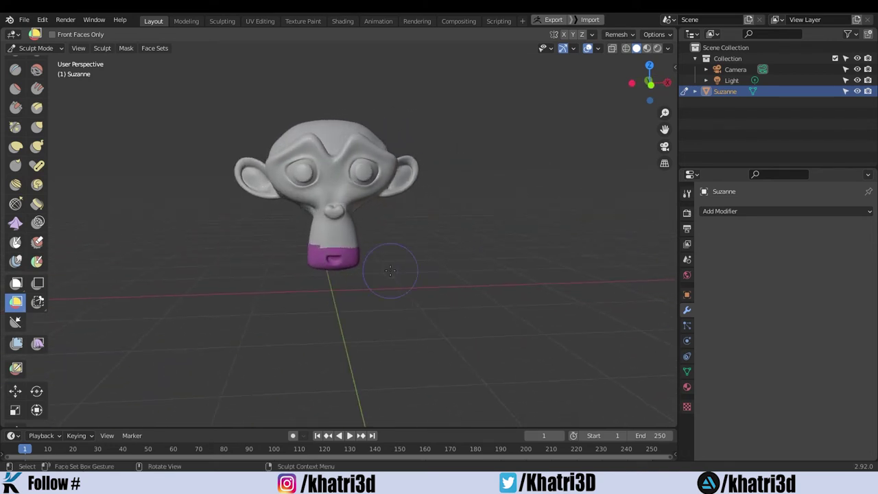
- Fair the purple chin face set using Edit Face Set in Fair Positions mode, then inspect it up close
{"action": "left_click", "coordinate": [15, 371]}
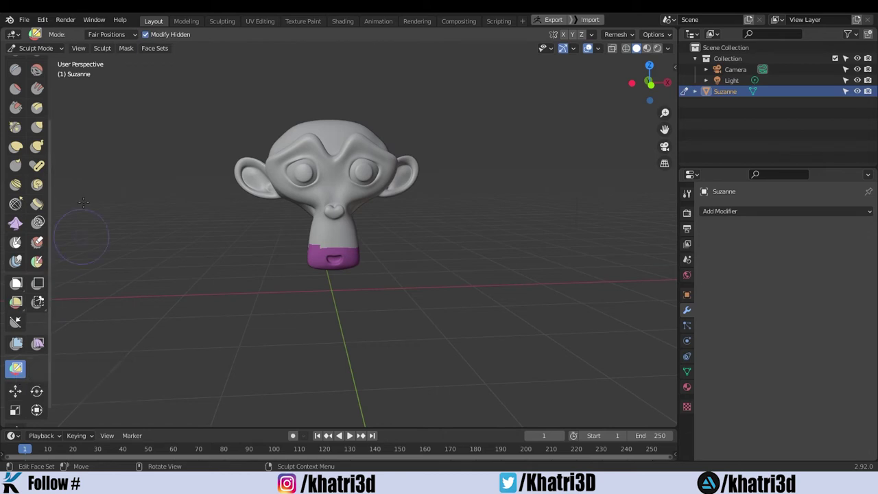
{"action": "left_click", "coordinate": [119, 35]}
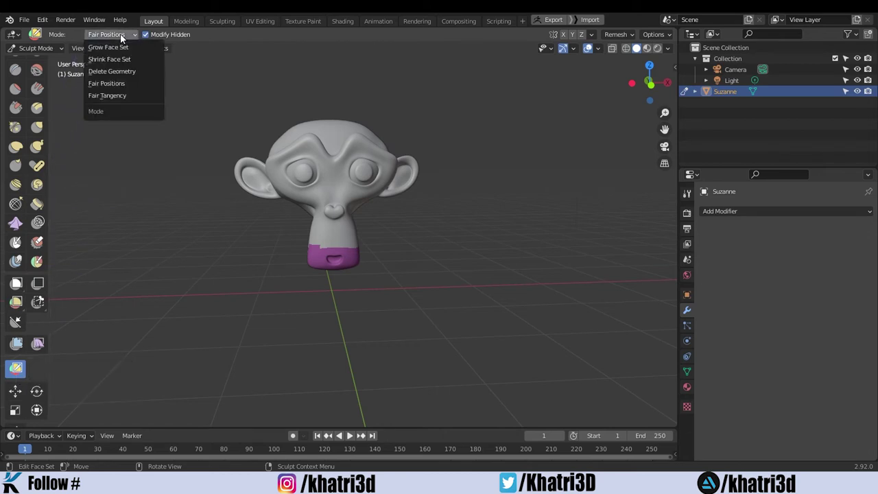
{"action": "left_click", "coordinate": [126, 84]}
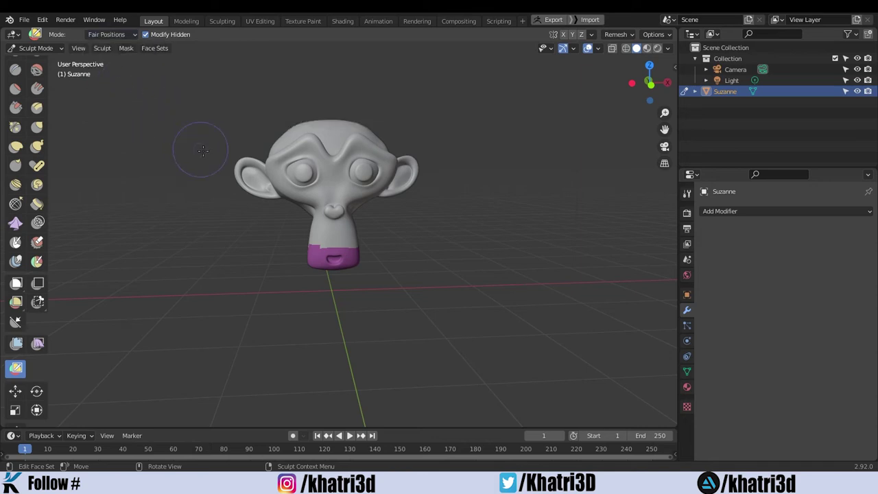
{"action": "left_click", "coordinate": [328, 254]}
{"action": "left_click_drag", "start_coordinate": [664, 112], "coordinate": [605, 139]}
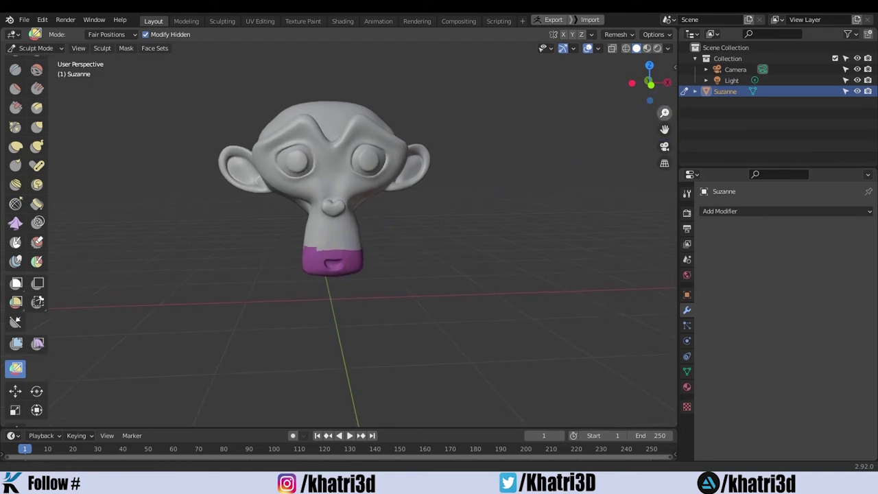
{"action": "left_click", "coordinate": [351, 272]}
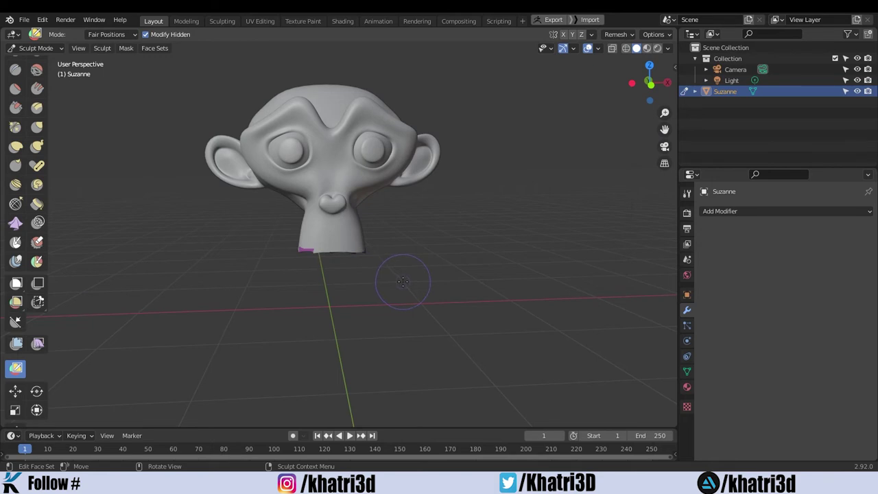
{"action": "middle_click_drag", "start_coordinate": [397, 243], "coordinate": [467, 162]}
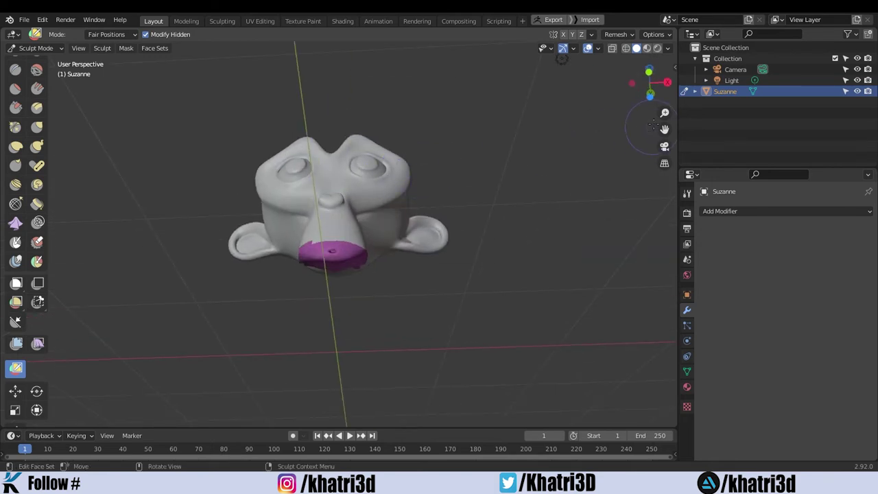
{"action": "left_click_drag", "start_coordinate": [664, 112], "coordinate": [664, 82]}
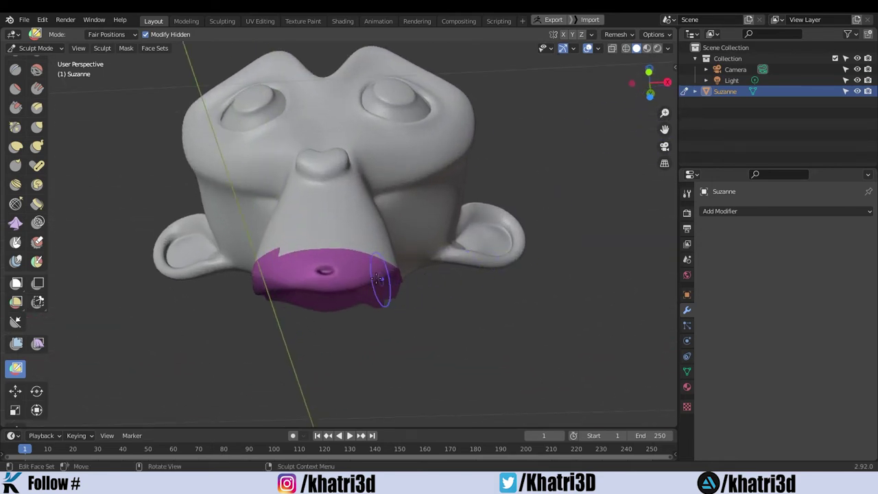
{"action": "middle_click_drag", "start_coordinate": [378, 277], "coordinate": [336, 278]}
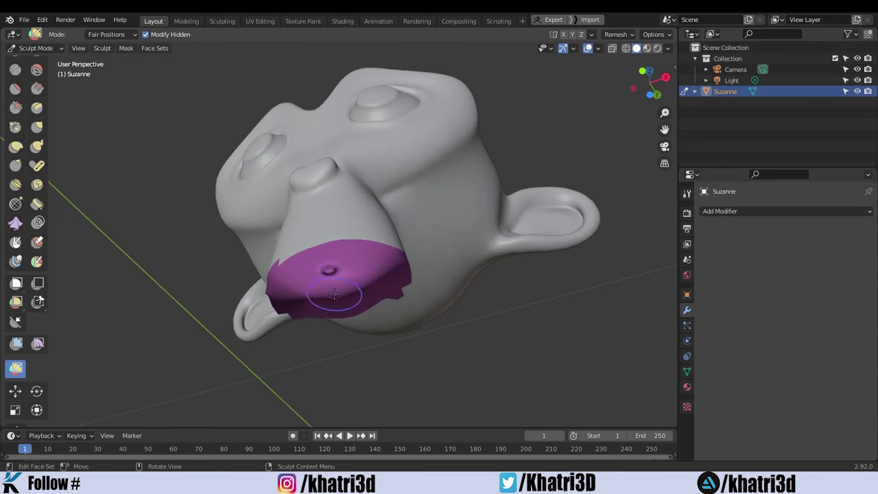
- Inspect the chin's mesh topology in Edit Mode, then return to Sculpt Mode
{"action": "key", "text": "Tab"}
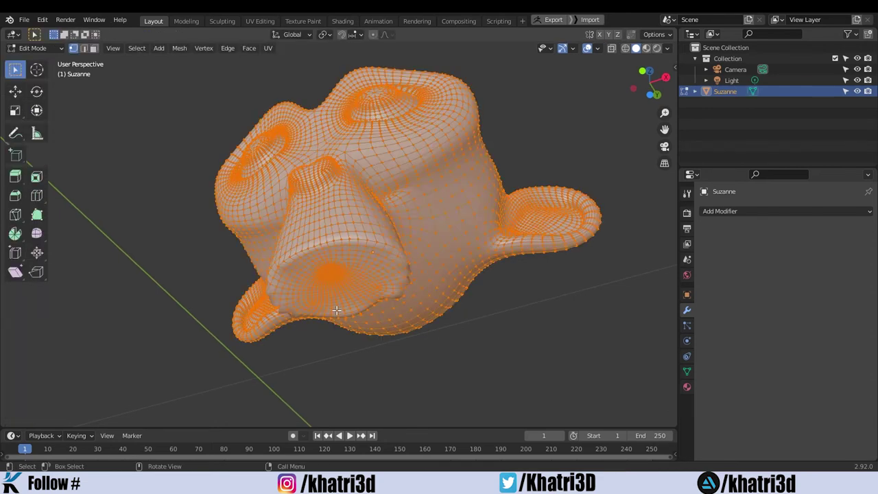
{"action": "middle_click_drag", "start_coordinate": [458, 366], "coordinate": [408, 280]}
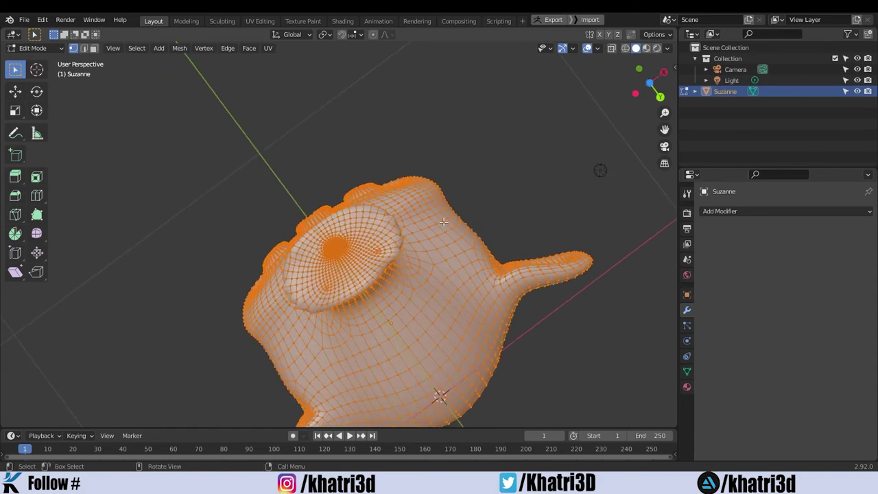
{"action": "mouse_move", "coordinate": [482, 162]}
{"action": "middle_mouse_down"}
{"action": "mouse_move", "coordinate": [502, 239]}
{"action": "mouse_move", "coordinate": [345, 261]}
{"action": "middle_mouse_up"}
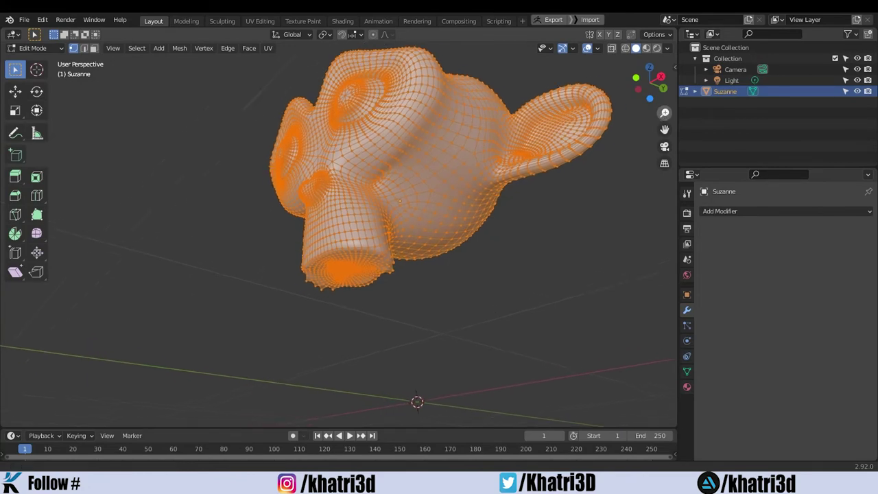
{"action": "left_click_drag", "start_coordinate": [662, 113], "coordinate": [550, 219]}
{"action": "key", "text": "Tab"}
{"action": "middle_click_drag", "start_coordinate": [349, 270], "coordinate": [423, 318]}
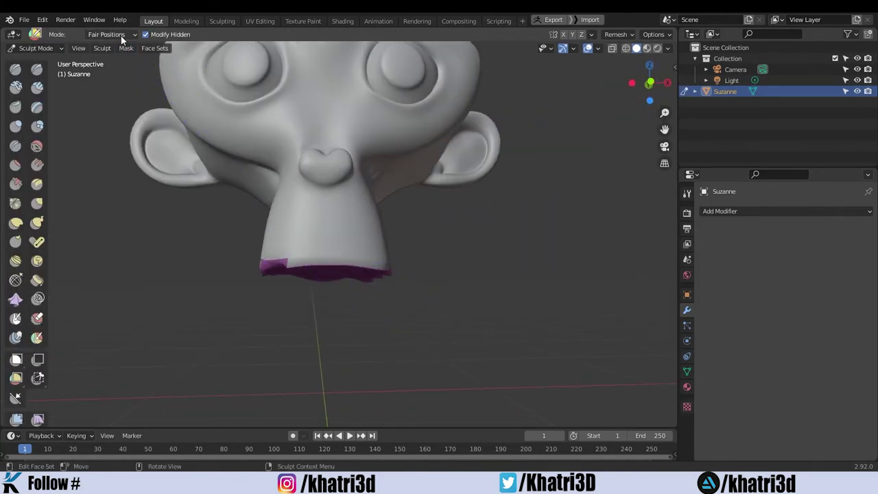
- Round the purple chin face set with Fair Tangency mode and orbit around to check the bulb
{"action": "left_click", "coordinate": [121, 36]}
{"action": "left_click", "coordinate": [113, 96]}
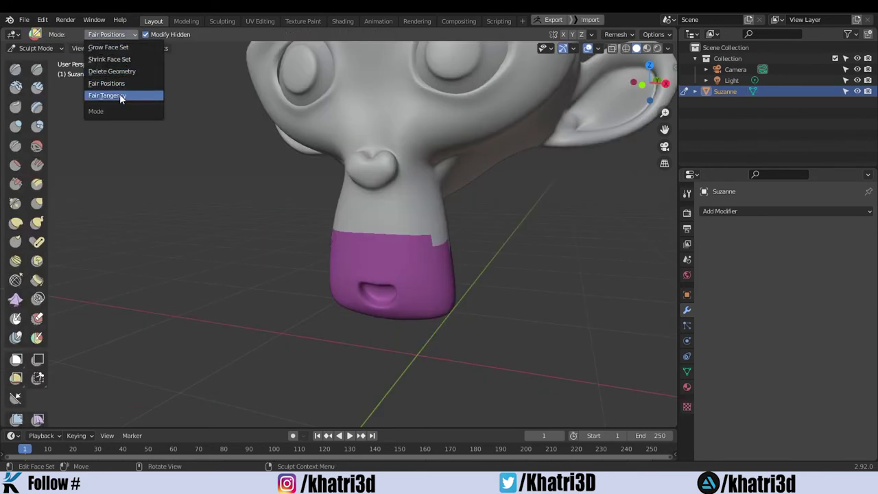
{"action": "left_click", "coordinate": [119, 95]}
{"action": "left_click", "coordinate": [429, 268]}
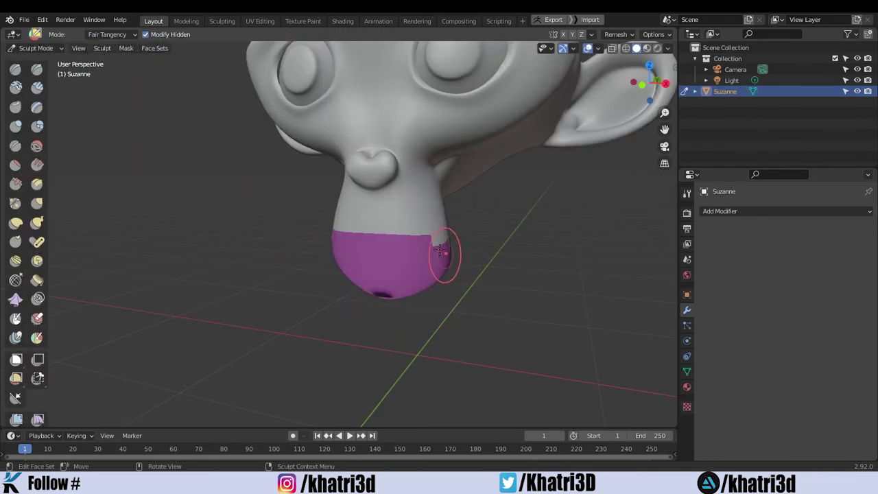
{"action": "mouse_move", "coordinate": [509, 274]}
{"action": "middle_mouse_down"}
{"action": "mouse_move", "coordinate": [389, 263]}
{"action": "mouse_move", "coordinate": [531, 246]}
{"action": "middle_mouse_up"}
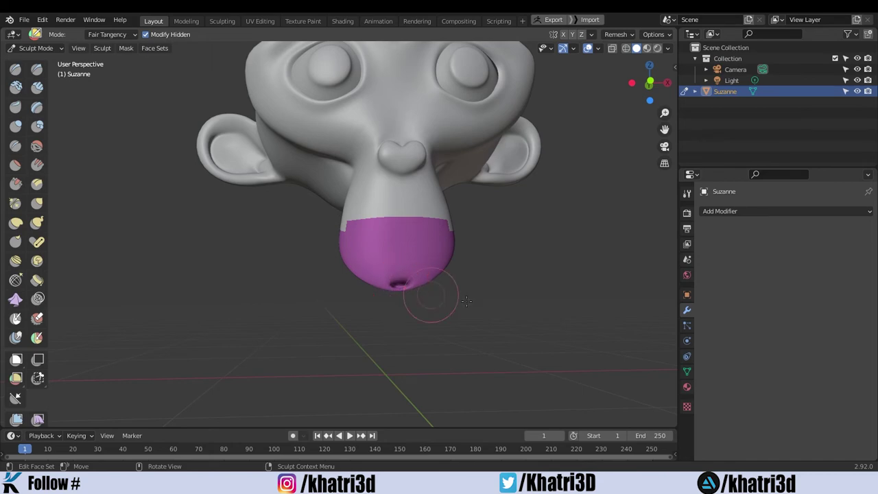
{"action": "key", "text": "Tab"}
{"action": "key", "text": "Tab"}
{"action": "mouse_move", "coordinate": [514, 312]}
{"action": "middle_mouse_down"}
{"action": "mouse_move", "coordinate": [393, 292]}
{"action": "mouse_move", "coordinate": [461, 183]}
{"action": "middle_mouse_up"}
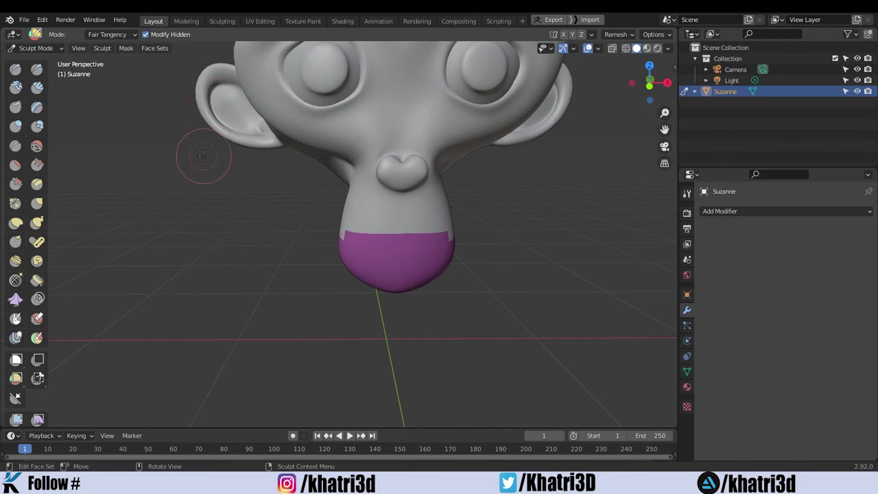
{"action": "middle_click_drag", "start_coordinate": [203, 156], "coordinate": [244, 147]}
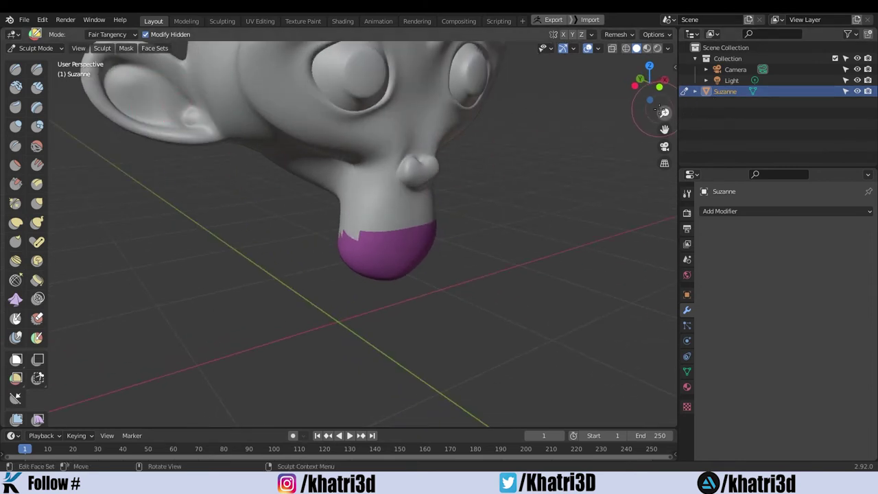
{"action": "scroll", "coordinate": [306, 131], "scroll_direction": "down", "scroll_amount": 2}
{"action": "scroll", "coordinate": [307, 131], "scroll_direction": "down", "scroll_amount": 3}
{"action": "mouse_move", "coordinate": [244, 172]}
{"action": "middle_mouse_down"}
{"action": "mouse_move", "coordinate": [225, 161]}
{"action": "mouse_move", "coordinate": [295, 137]}
{"action": "middle_mouse_up"}
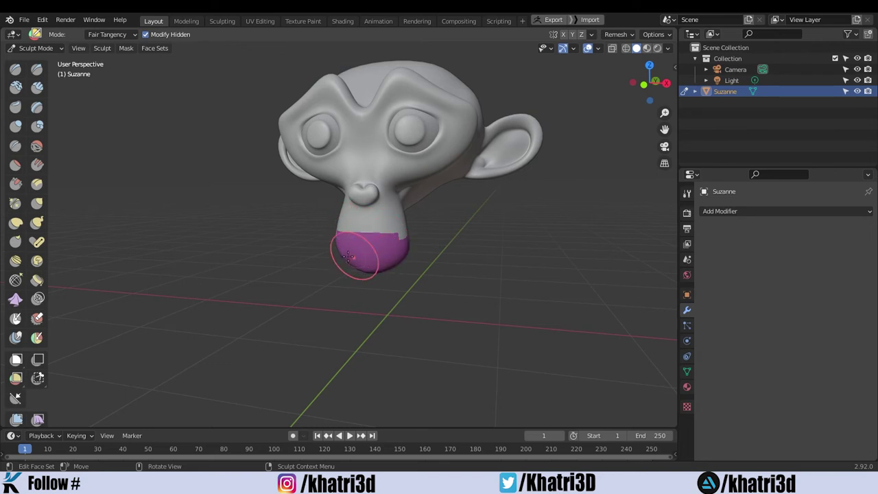
{"action": "middle_click_drag", "start_coordinate": [370, 288], "coordinate": [418, 285]}
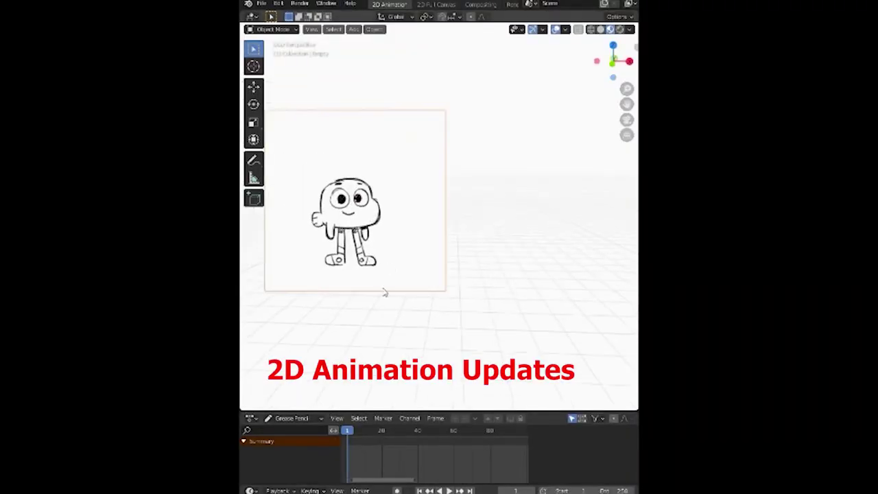
- Trace the reference image to grease pencil as a Sequence and move the character right of the frame
{"action": "key", "text": "Escape"}
{"action": "left_click", "coordinate": [372, 30]}
{"action": "left_click", "coordinate": [414, 310]}
{"action": "left_click", "coordinate": [442, 415]}
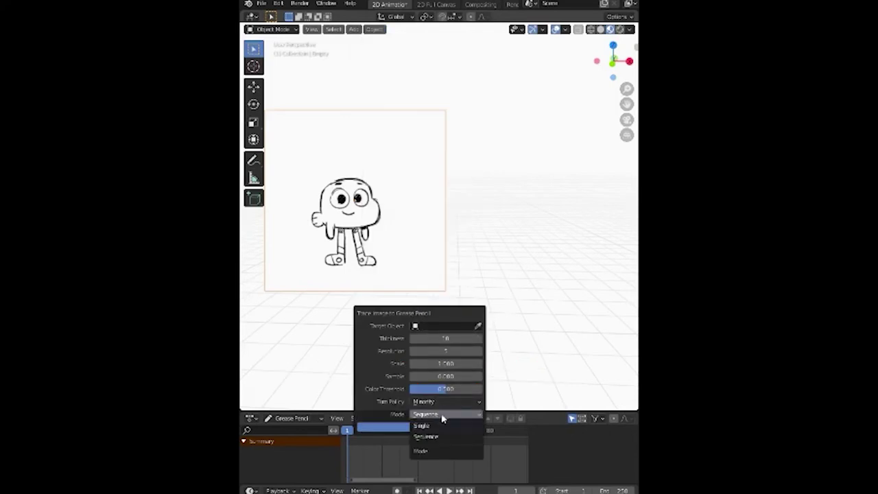
{"action": "left_click", "coordinate": [427, 436]}
{"action": "left_click", "coordinate": [424, 431]}
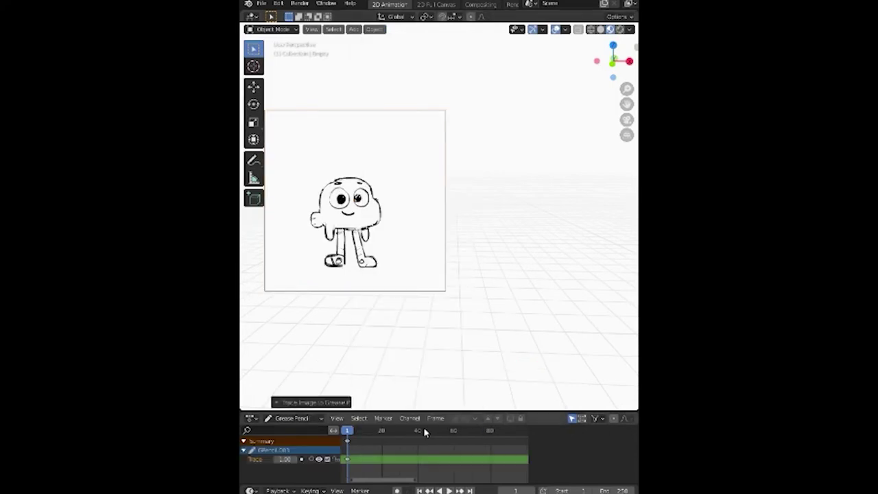
{"action": "left_click_drag", "start_coordinate": [411, 290], "coordinate": [576, 294]}
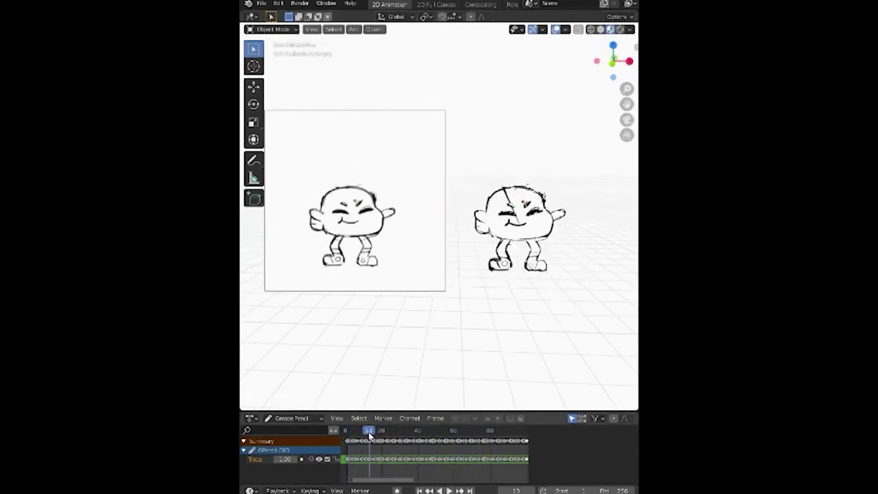
{"action": "key", "text": "KP_Decimal"}
{"action": "scroll", "coordinate": [555, 202], "scroll_direction": "up", "scroll_amount": 2}
- In Edit Mode, reposition the face stroke and try moving the head and right arm with soft falloff
{"action": "key", "text": "ctrl+Tab"}
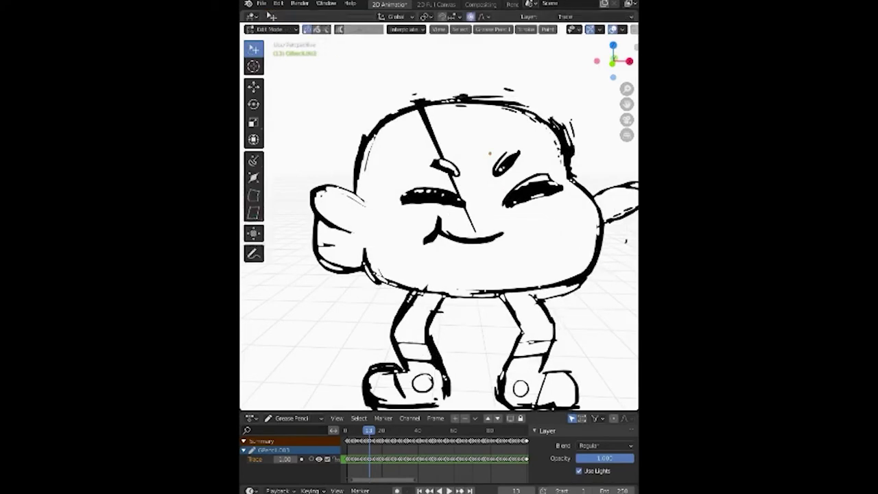
{"action": "key", "text": "g"}
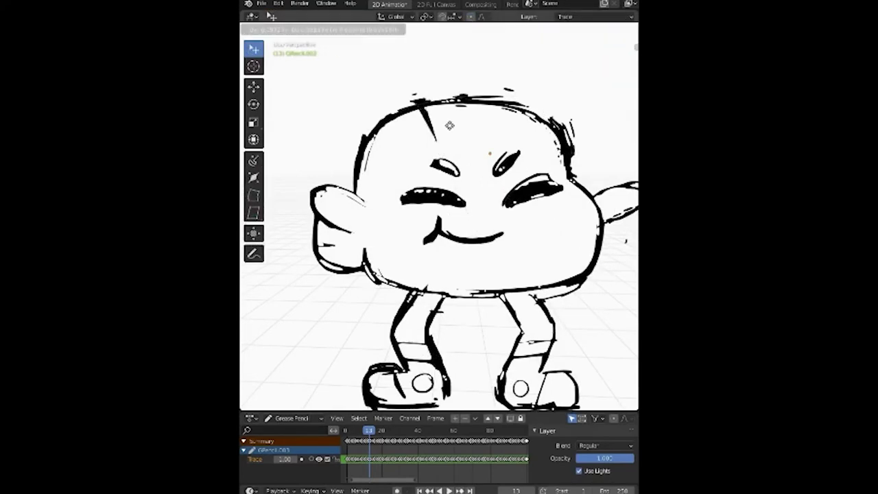
{"action": "left_click", "coordinate": [450, 138]}
{"action": "scroll", "coordinate": [451, 139], "scroll_direction": "down", "scroll_amount": 4}
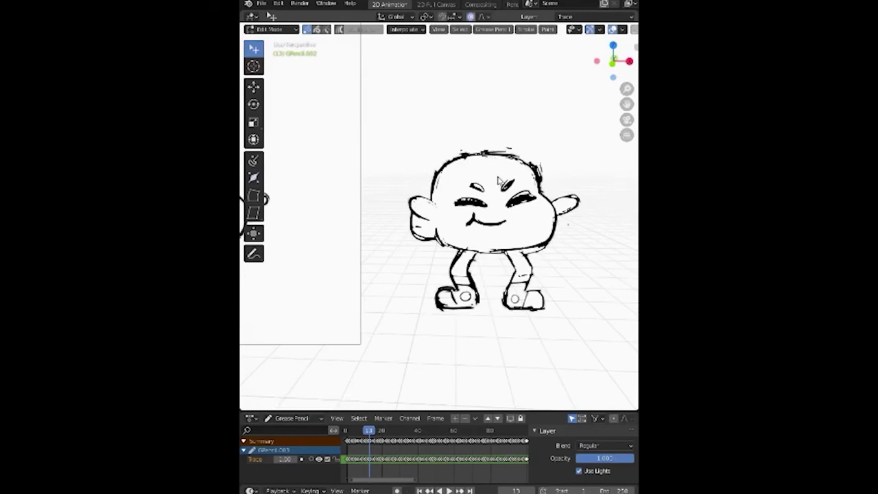
{"action": "key", "text": "g"}
{"action": "key", "text": "Escape"}
{"action": "left_click", "coordinate": [576, 203]}
{"action": "key", "text": "g"}
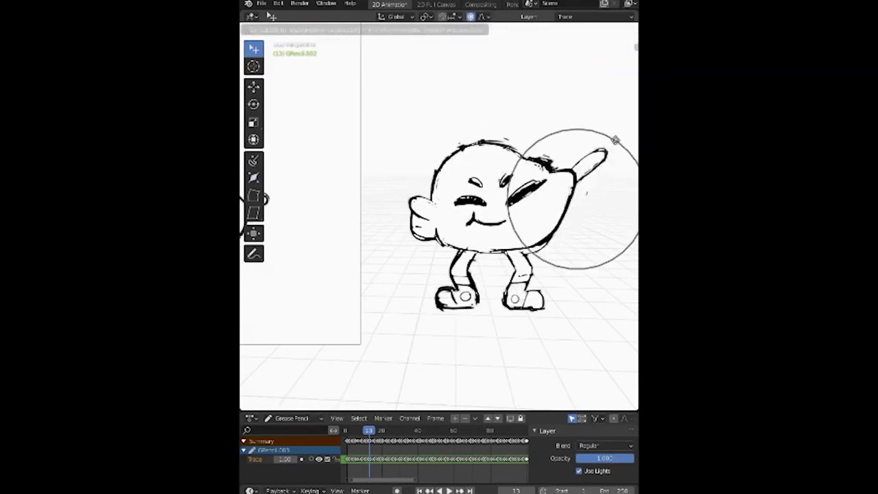
{"action": "key", "text": "Escape"}
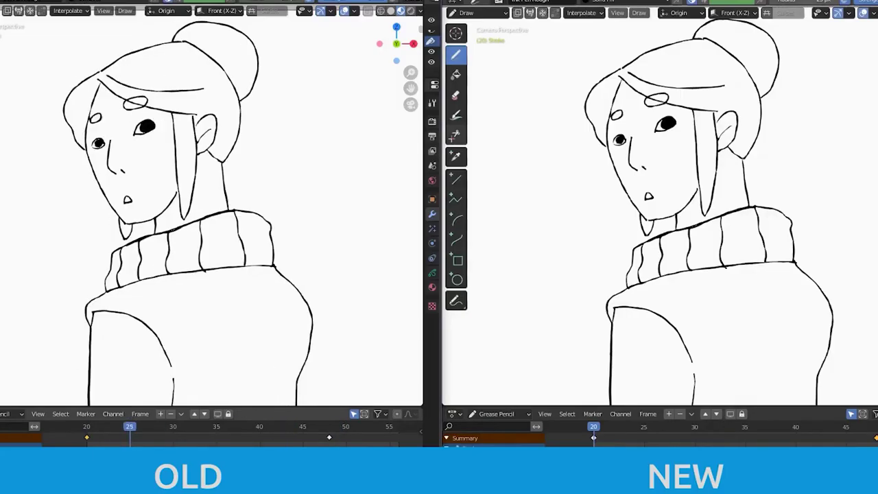
- Interpolate in-between drawings as a Sequence on both sides and scrub the timeline to preview them
{"action": "left_click", "coordinate": [68, 10]}
{"action": "left_click", "coordinate": [78, 52]}
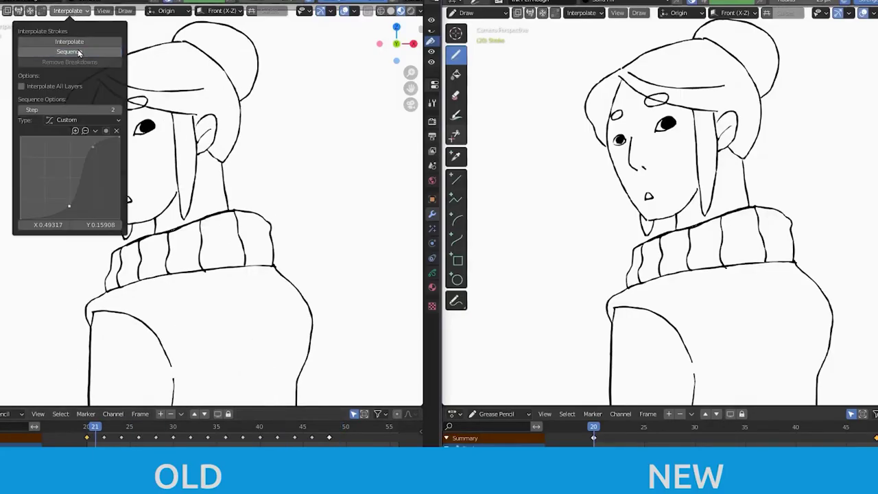
{"action": "mouse_move", "coordinate": [99, 426]}
{"action": "left_mouse_down"}
{"action": "mouse_move", "coordinate": [146, 439]}
{"action": "mouse_move", "coordinate": [328, 429]}
{"action": "left_mouse_up"}
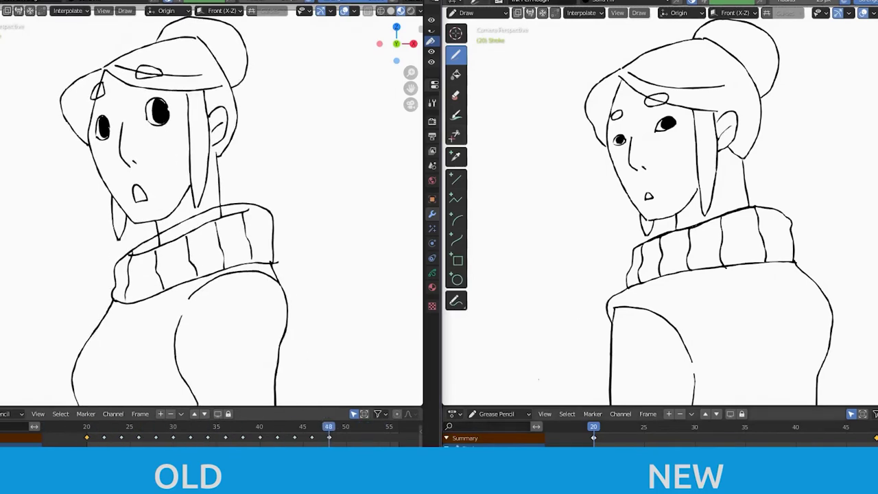
{"action": "key", "text": "Right"}
{"action": "left_click", "coordinate": [581, 13]}
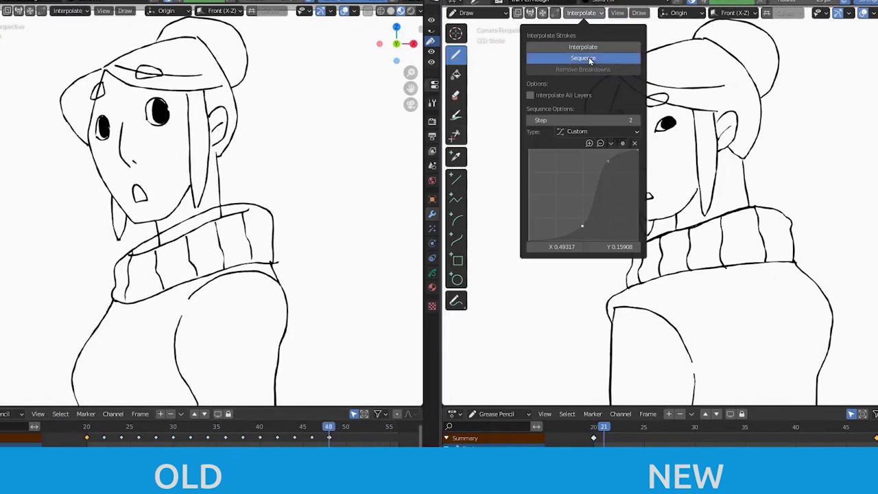
{"action": "left_click", "coordinate": [590, 59]}
{"action": "mouse_move", "coordinate": [604, 428]}
{"action": "left_mouse_down"}
{"action": "mouse_move", "coordinate": [832, 437]}
{"action": "mouse_move", "coordinate": [653, 428]}
{"action": "left_mouse_up"}
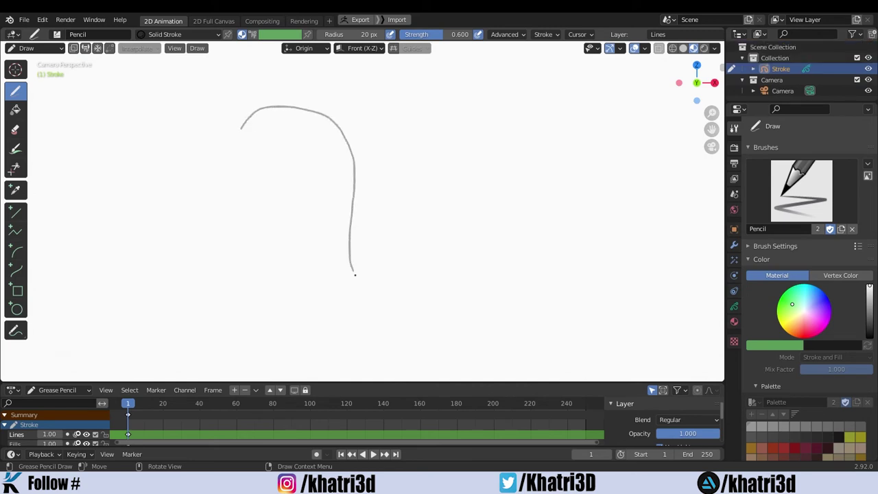
- Draw an S-shaped pencil stroke near the canvas centre and switch it to Edit Mode
{"action": "left_click_drag", "start_coordinate": [477, 251], "coordinate": [478, 249]}
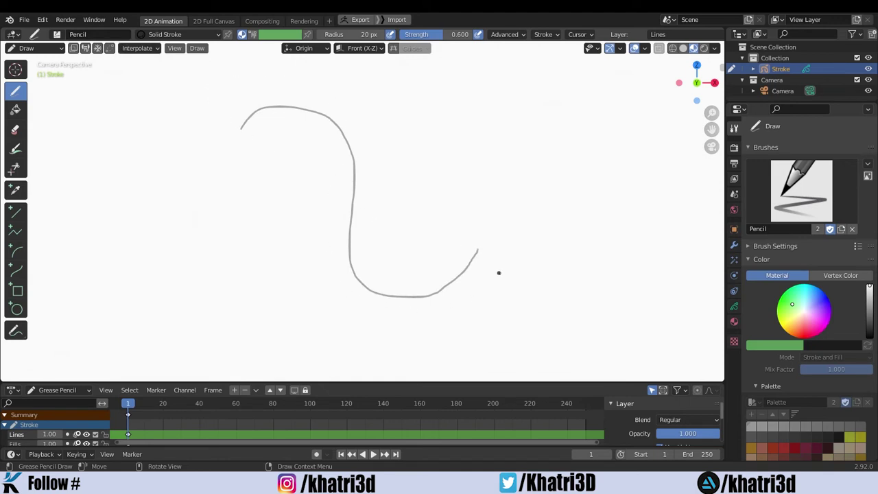
{"action": "key", "text": "Tab"}
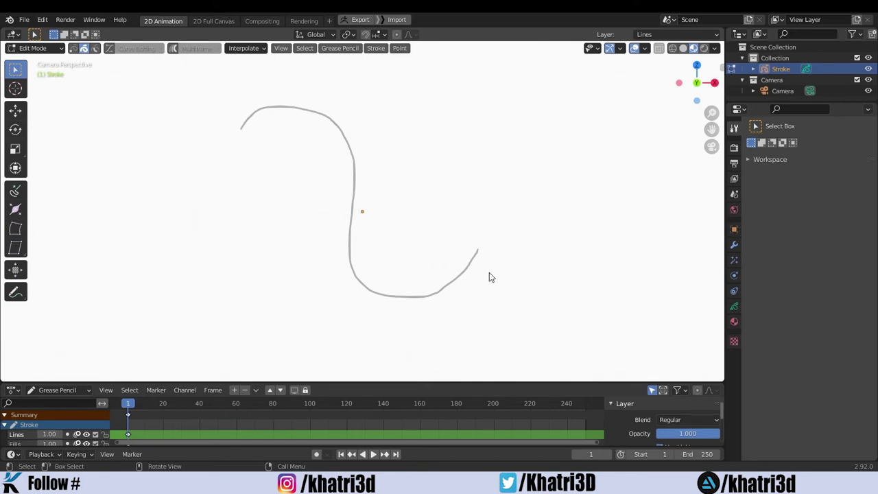
- Enable Curve Editing and point select, then select the stroke to reveal its Bezier handles
{"action": "left_click", "coordinate": [140, 52]}
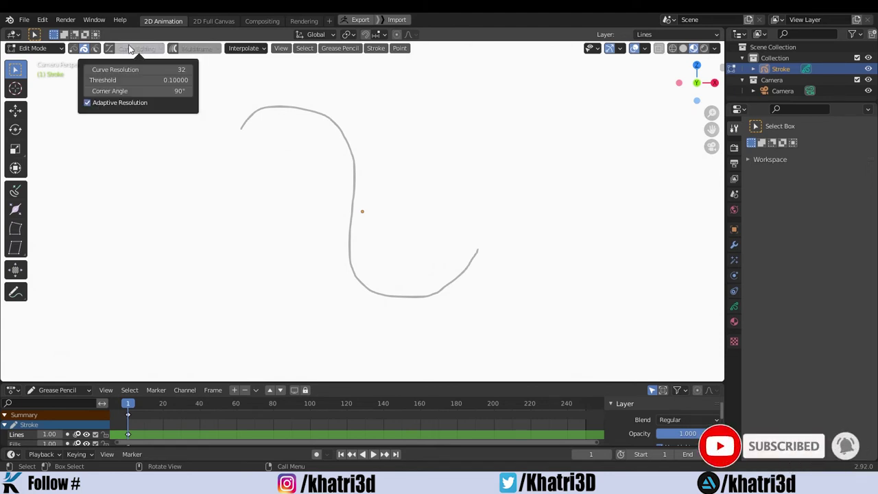
{"action": "left_click", "coordinate": [109, 51]}
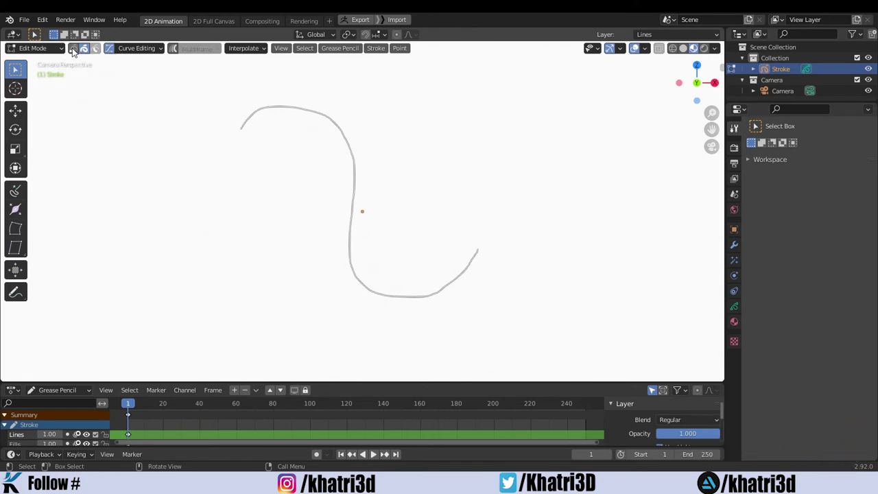
{"action": "left_click", "coordinate": [74, 49]}
{"action": "left_click_drag", "start_coordinate": [402, 161], "coordinate": [340, 246]}
- Move the Bezier handles at the middle and lower bends to reshape the S curve
{"action": "left_click", "coordinate": [361, 199]}
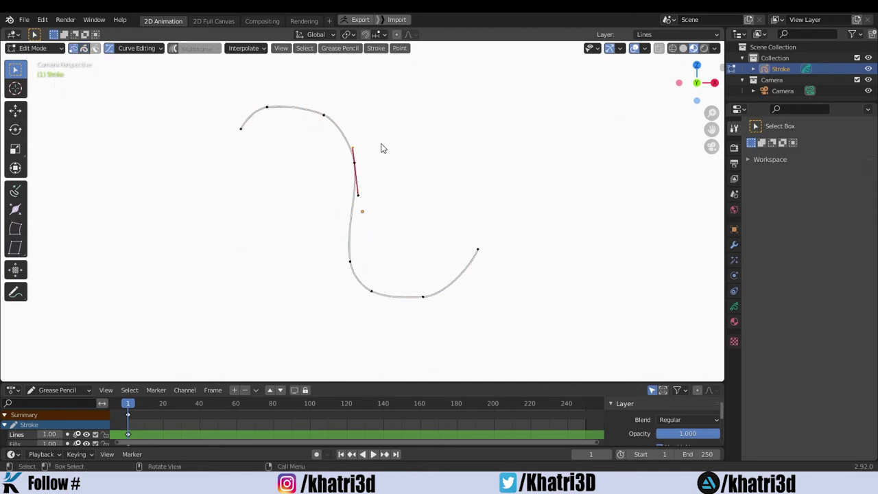
{"action": "left_click_drag", "start_coordinate": [380, 144], "coordinate": [339, 199]}
{"action": "key", "text": "g"}
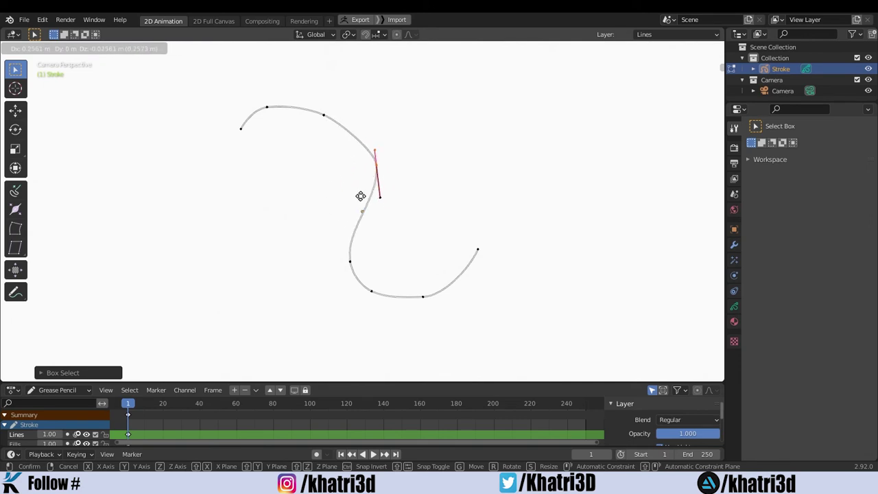
{"action": "left_click", "coordinate": [352, 189]}
{"action": "mouse_move", "coordinate": [368, 235]}
{"action": "left_mouse_down"}
{"action": "mouse_move", "coordinate": [346, 287]}
{"action": "mouse_move", "coordinate": [355, 282]}
{"action": "mouse_move", "coordinate": [354, 294]}
{"action": "left_mouse_up"}
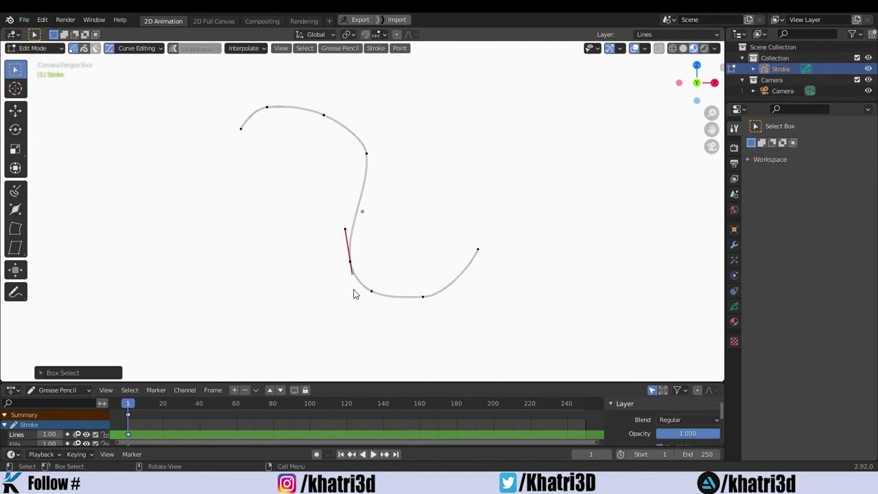
{"action": "key", "text": "g"}
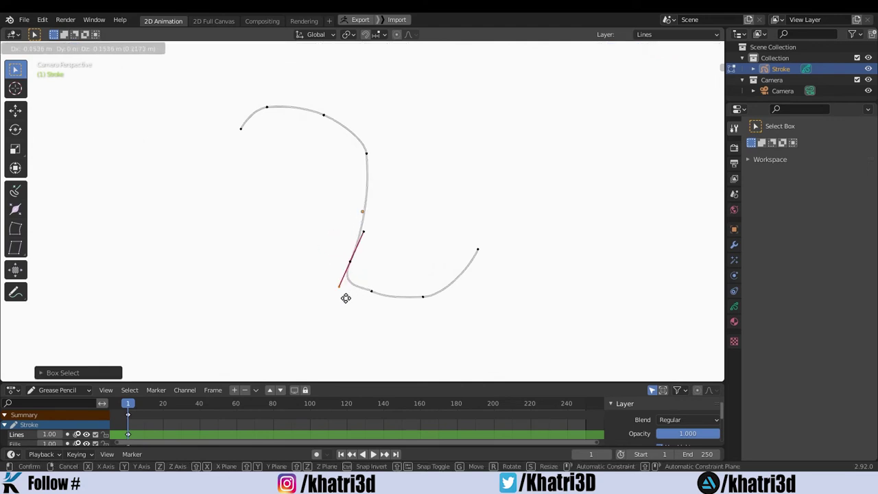
{"action": "left_click", "coordinate": [345, 296]}
- Push the lower bend further and reposition the handle near the stroke's top start
{"action": "left_click_drag", "start_coordinate": [368, 263], "coordinate": [322, 245]}
{"action": "key", "text": "g"}
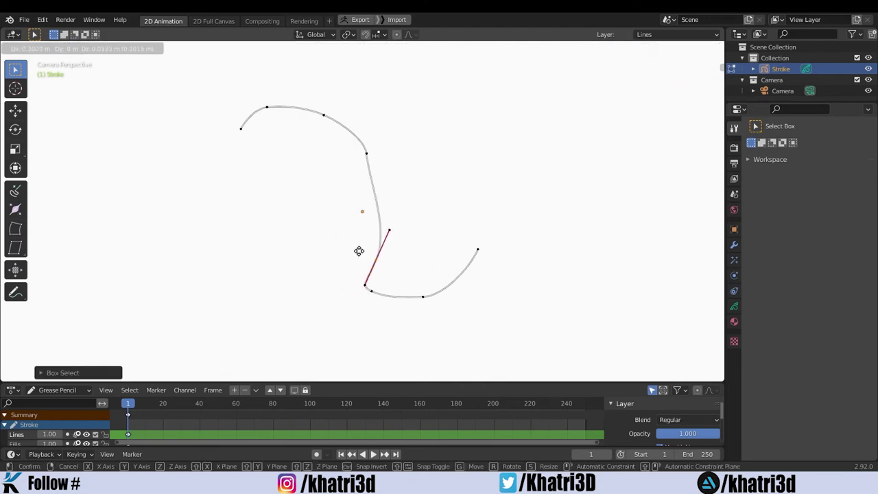
{"action": "left_click", "coordinate": [325, 252]}
{"action": "left_click_drag", "start_coordinate": [282, 83], "coordinate": [251, 155]}
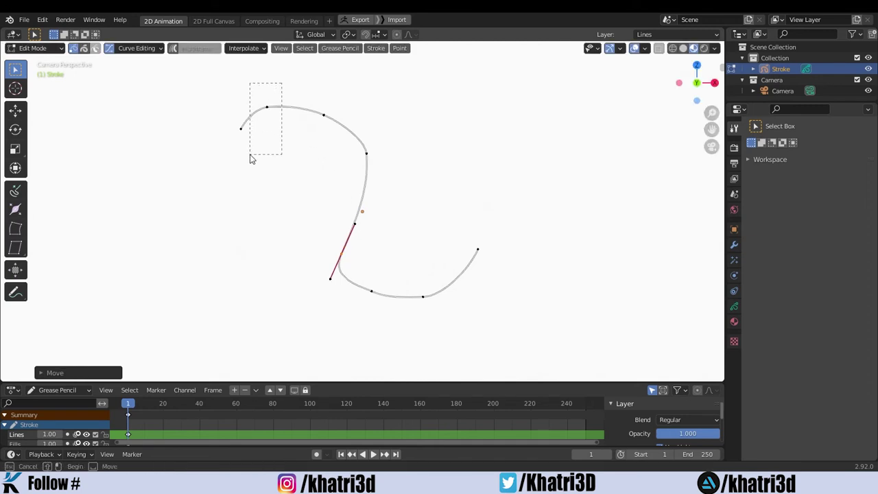
{"action": "key", "text": "g"}
{"action": "left_click", "coordinate": [248, 154]}
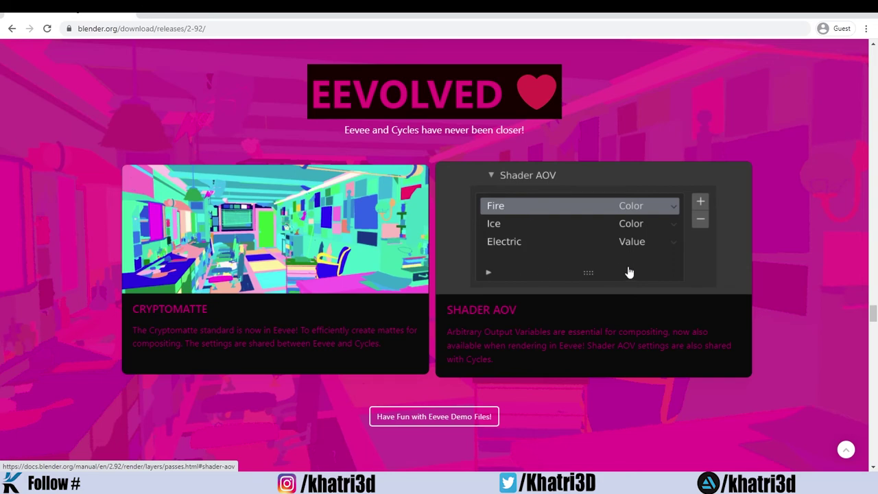
- Scroll the 2.92 release page past EEVOLVED and Speak Volumes to the Render Anything section
{"action": "left_click_drag", "start_coordinate": [873, 319], "coordinate": [873, 329]}
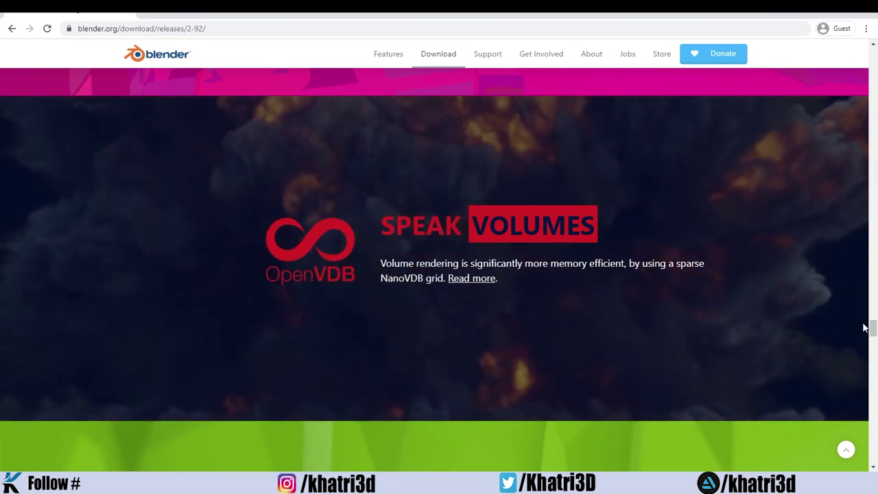
{"action": "left_click_drag", "start_coordinate": [872, 328], "coordinate": [872, 343]}
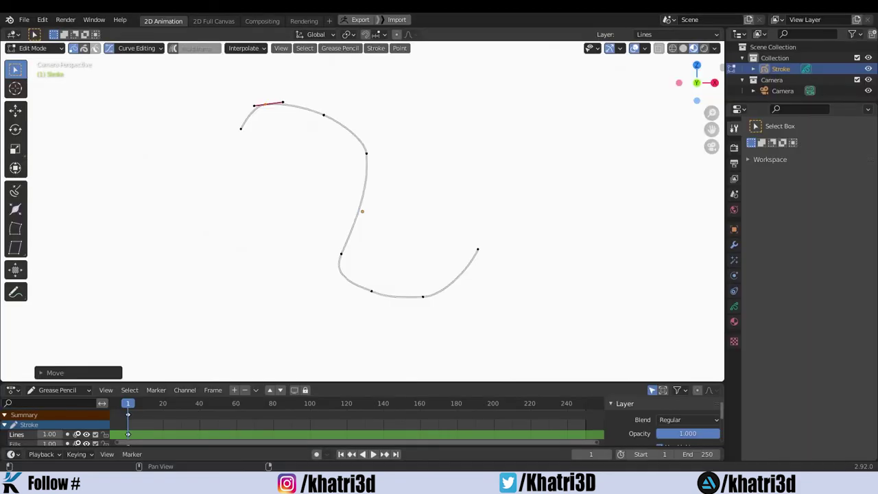
- Switch Cycles Render Devices from CUDA to OptiX in the System preferences
{"action": "left_click", "coordinate": [24, 19]}
{"action": "mouse_move", "coordinate": [42, 19]}
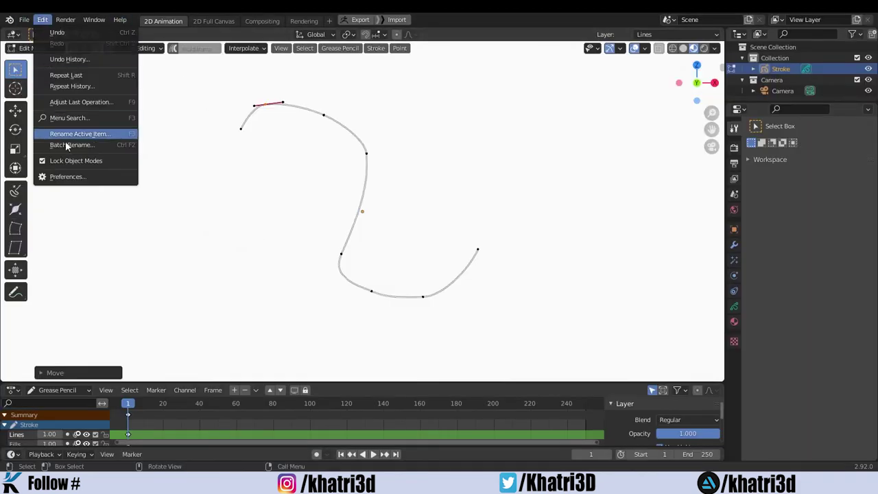
{"action": "left_click", "coordinate": [68, 176]}
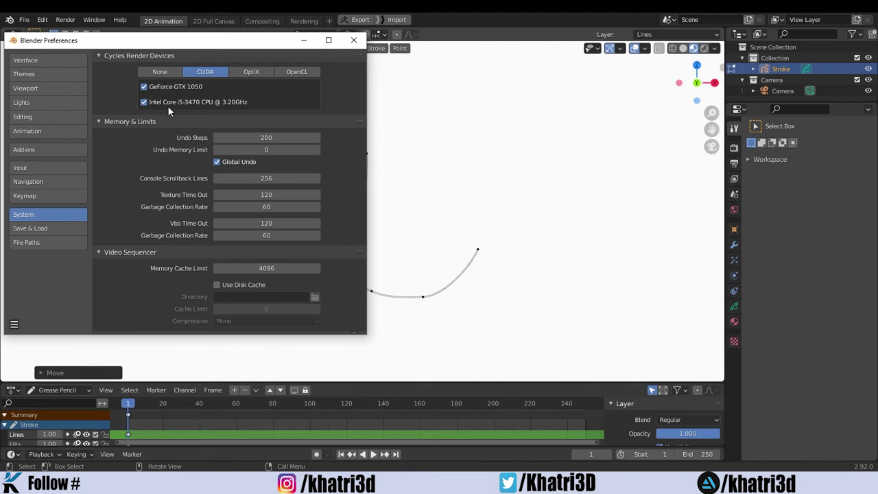
{"action": "left_click", "coordinate": [249, 72]}
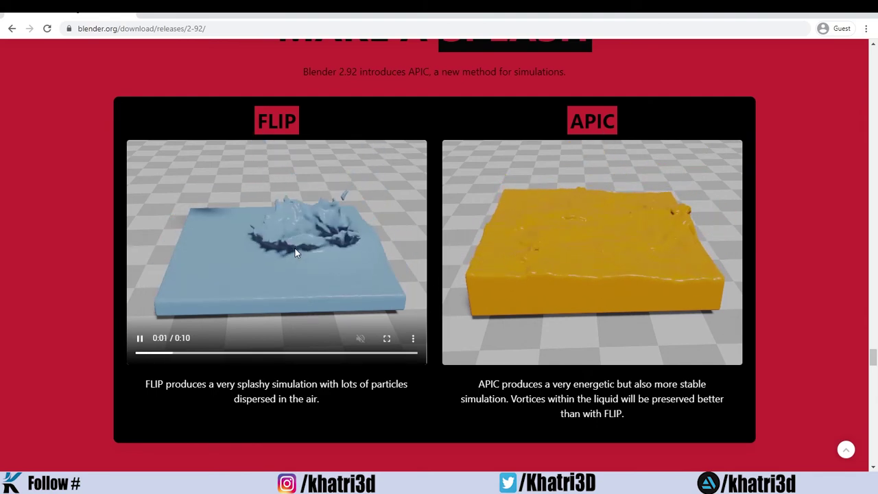
{"action": "mouse_move", "coordinate": [569, 233]}
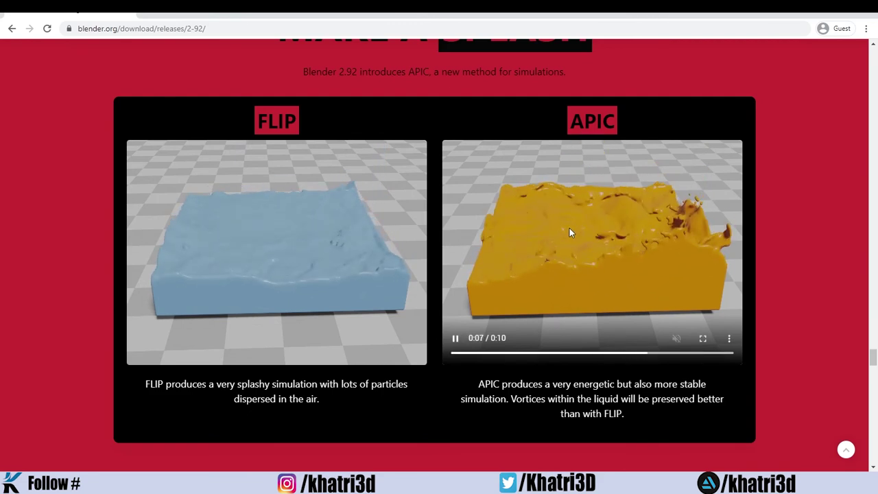
- Scroll down the release notes and play the Exposé node demo video
{"action": "left_click_drag", "start_coordinate": [872, 357], "coordinate": [872, 403]}
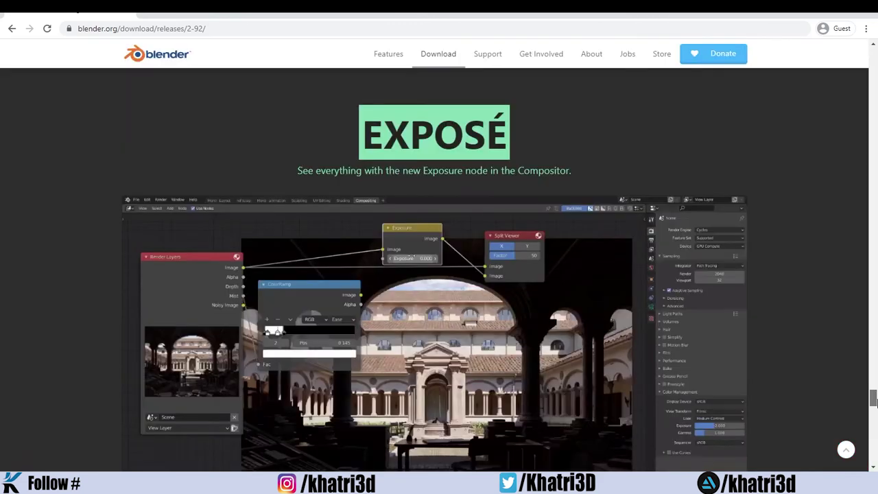
{"action": "scroll", "coordinate": [873, 404], "scroll_direction": "down", "scroll_amount": 1}
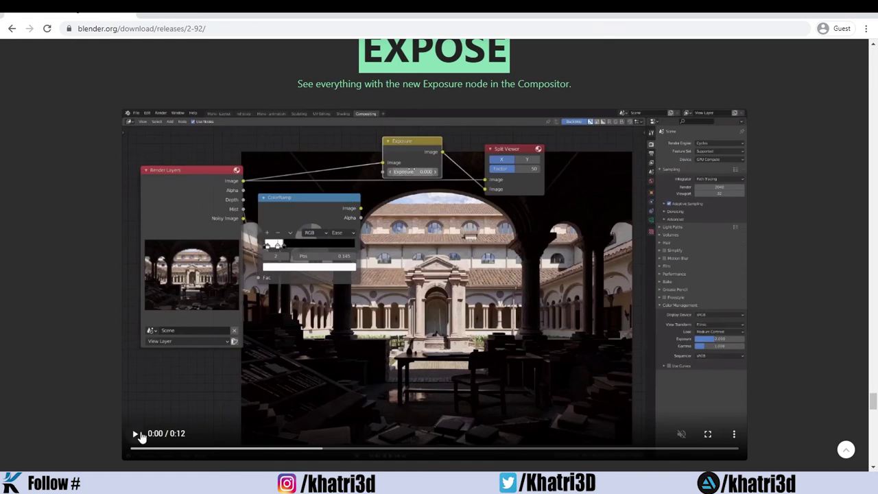
{"action": "left_click", "coordinate": [136, 434]}
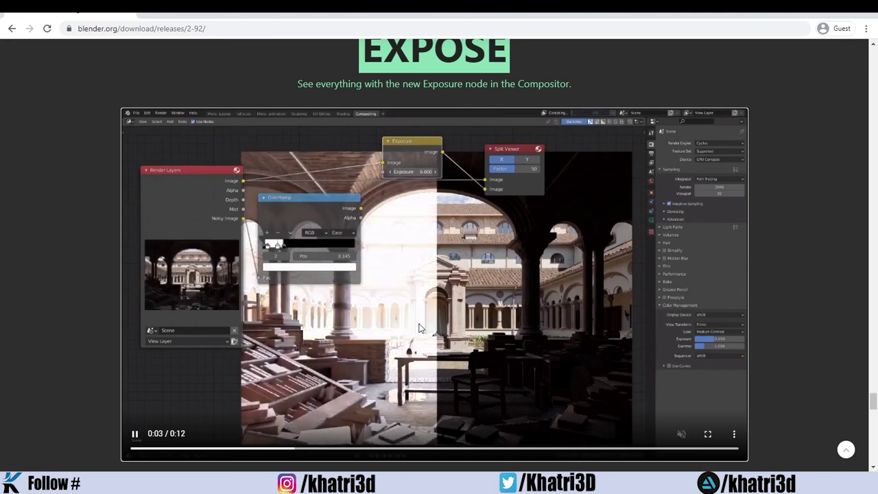
- Scroll through the remaining release notes, then go back to the blender.org homepage
{"action": "left_click_drag", "start_coordinate": [872, 402], "coordinate": [873, 421]}
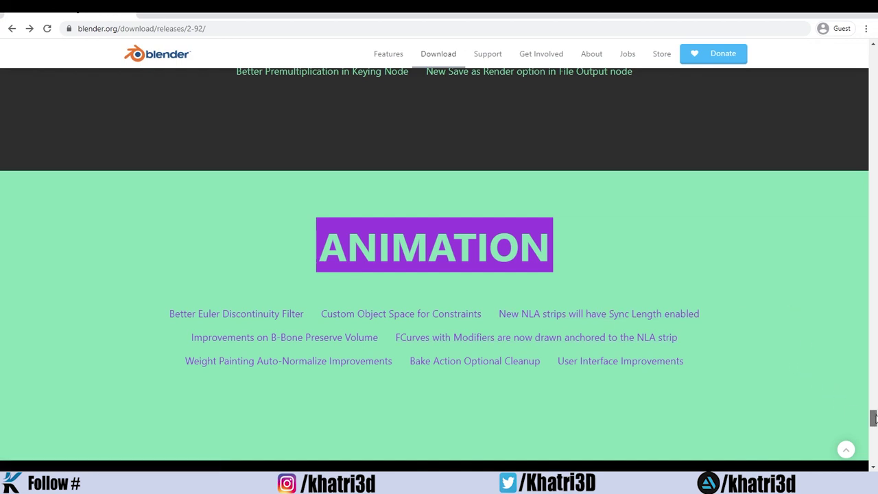
{"action": "left_click_drag", "start_coordinate": [873, 418], "coordinate": [873, 414]}
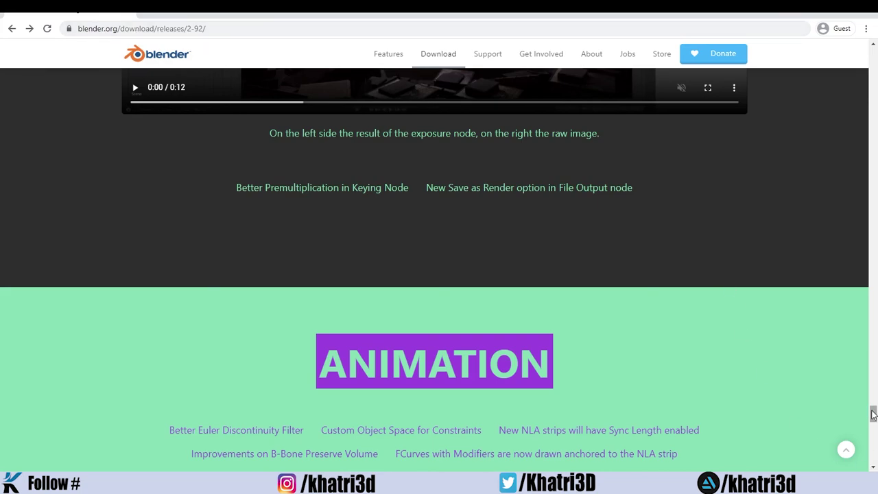
{"action": "mouse_move", "coordinate": [873, 426]}
{"action": "left_mouse_down"}
{"action": "mouse_move", "coordinate": [873, 346]}
{"action": "mouse_move", "coordinate": [844, 137]}
{"action": "mouse_move", "coordinate": [834, 182]}
{"action": "left_mouse_up"}
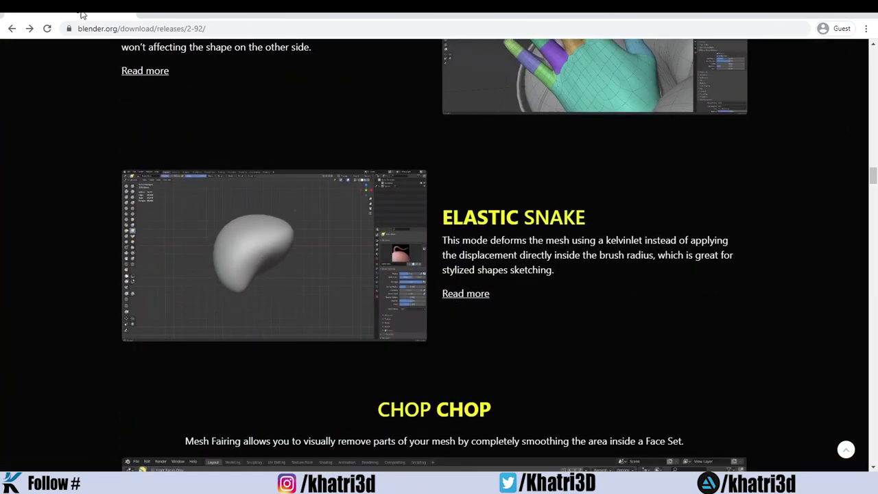
{"action": "left_click", "coordinate": [12, 29]}
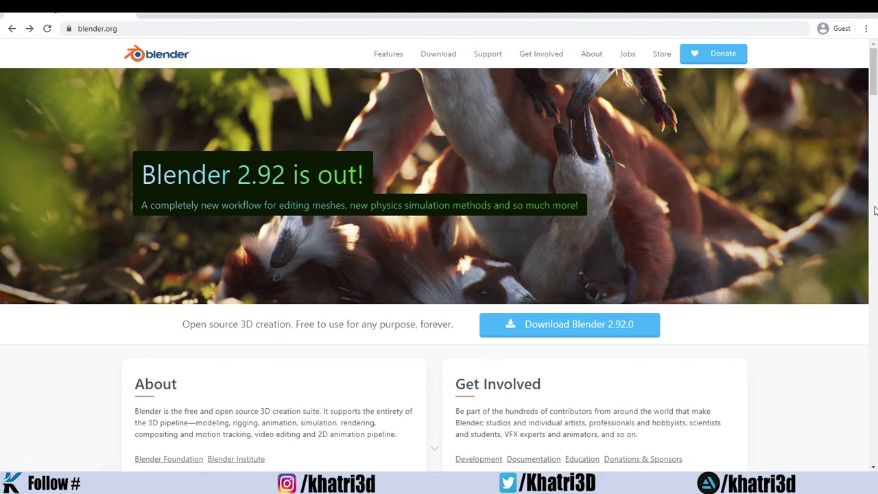
- Scroll the blender.org homepage down to the About, Get Involved and Blender News sections
{"action": "mouse_move", "coordinate": [873, 70]}
{"action": "left_mouse_down"}
{"action": "mouse_move", "coordinate": [874, 83]}
{"action": "mouse_move", "coordinate": [874, 73]}
{"action": "left_mouse_up"}
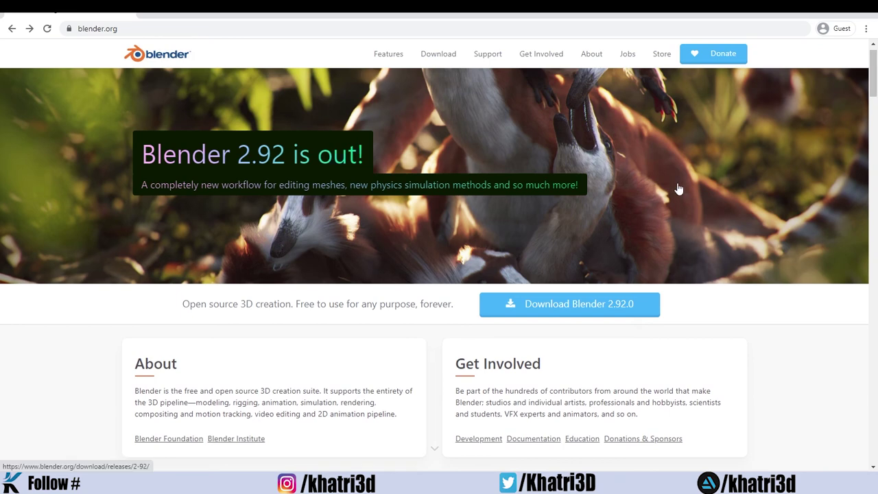
{"action": "left_click_drag", "start_coordinate": [873, 83], "coordinate": [874, 113]}
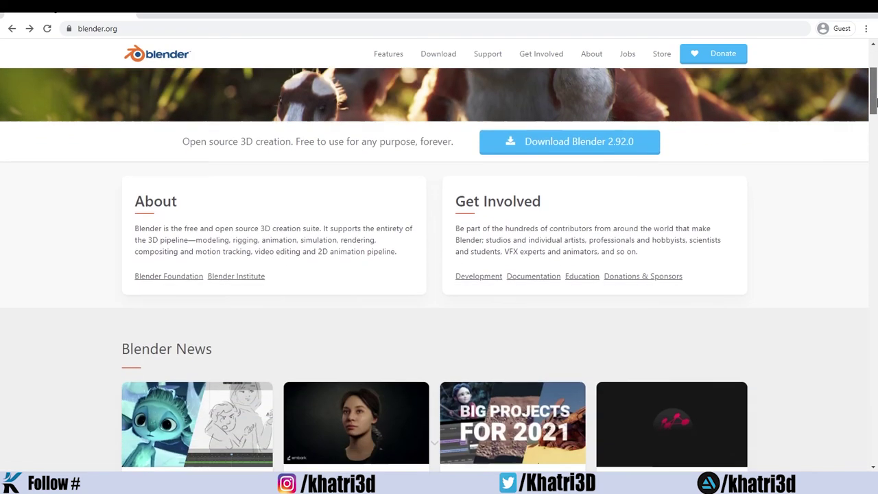